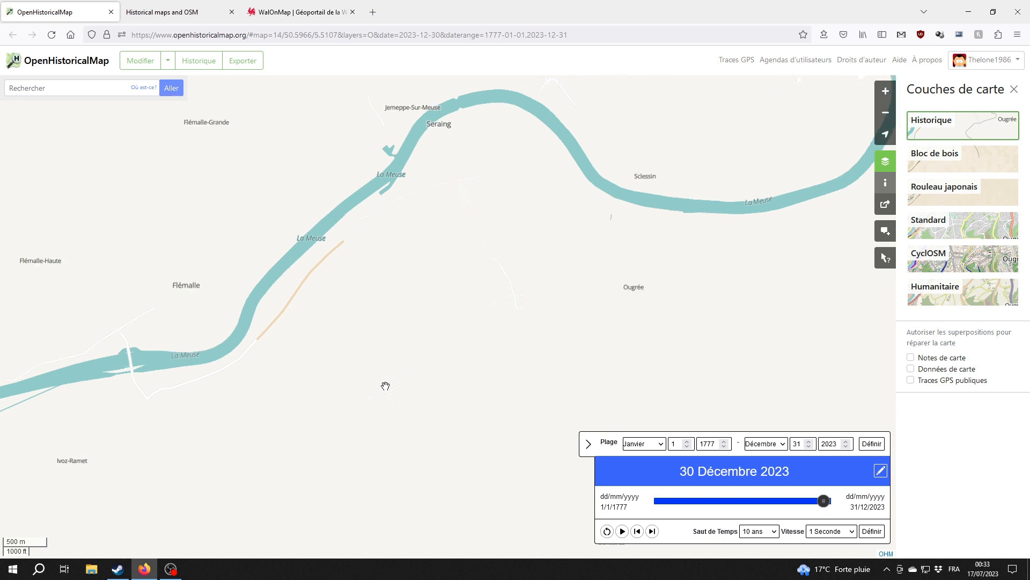
- Examine the mapped streets between the Meuse and Rue du Croupet in Seraing on the historical layer
drag(419, 361, 441, 269)
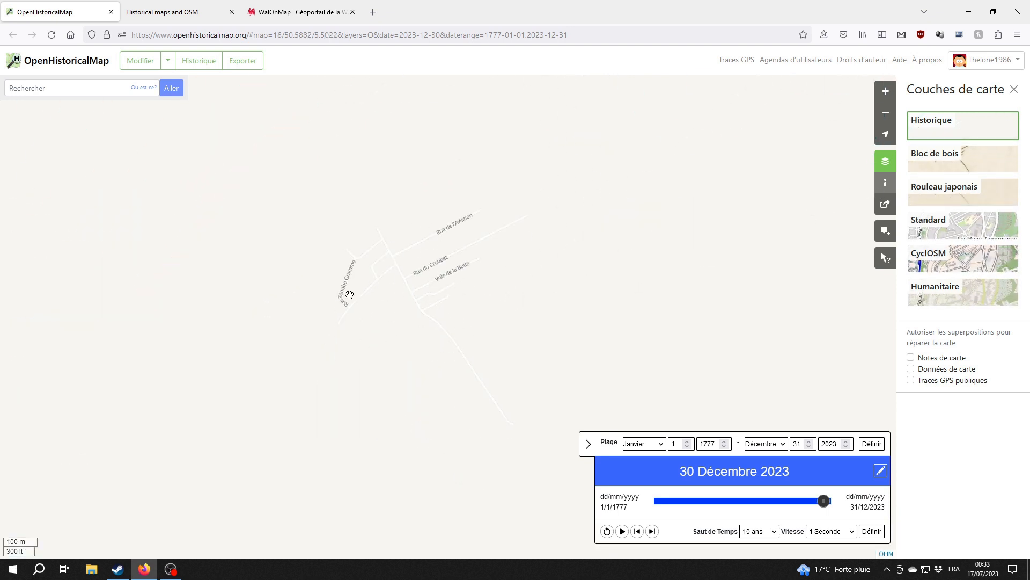
scroll(416, 268, up, 1)
drag(491, 367, 425, 228)
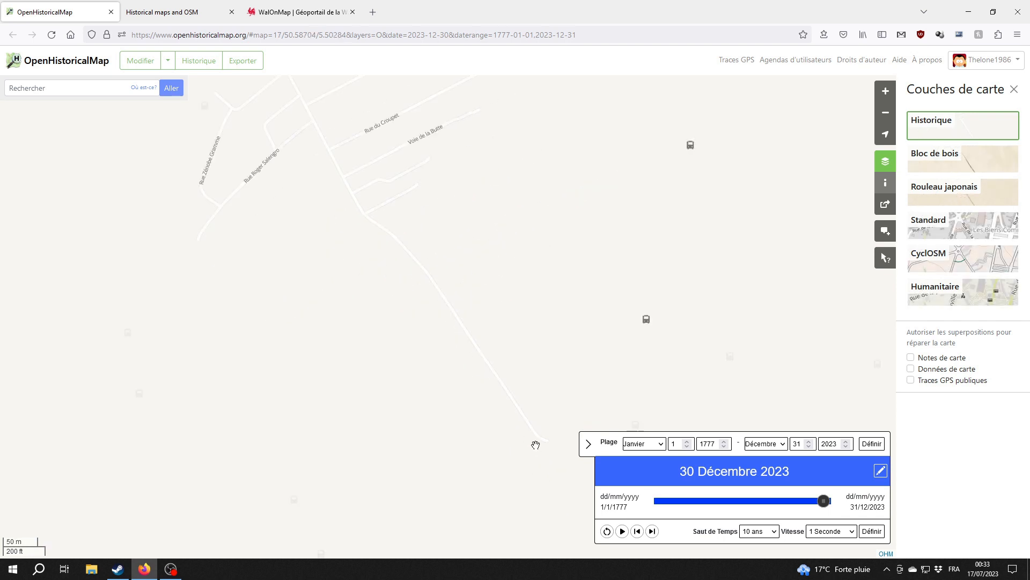
drag(355, 230, 375, 266)
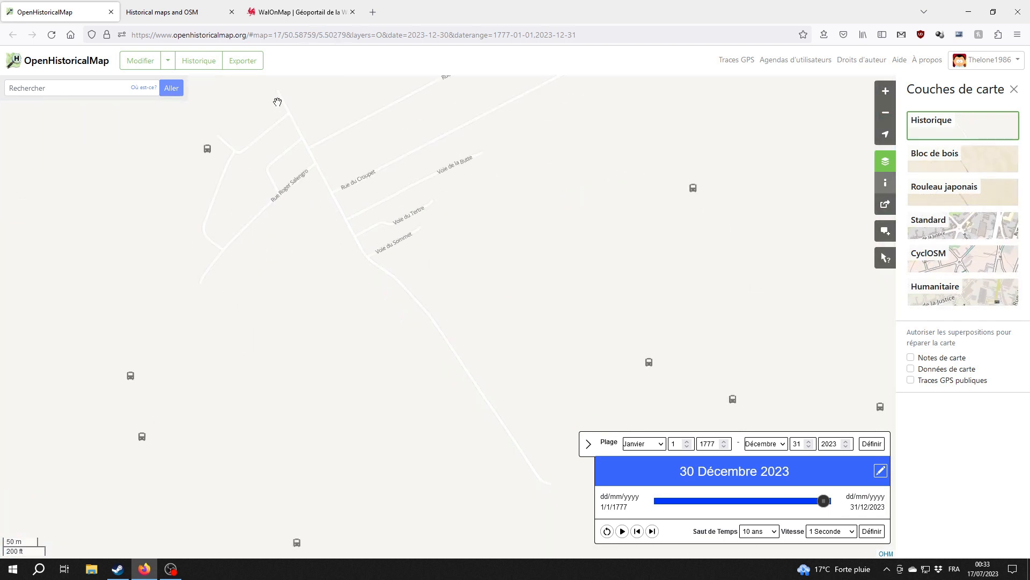
drag(443, 428, 421, 458)
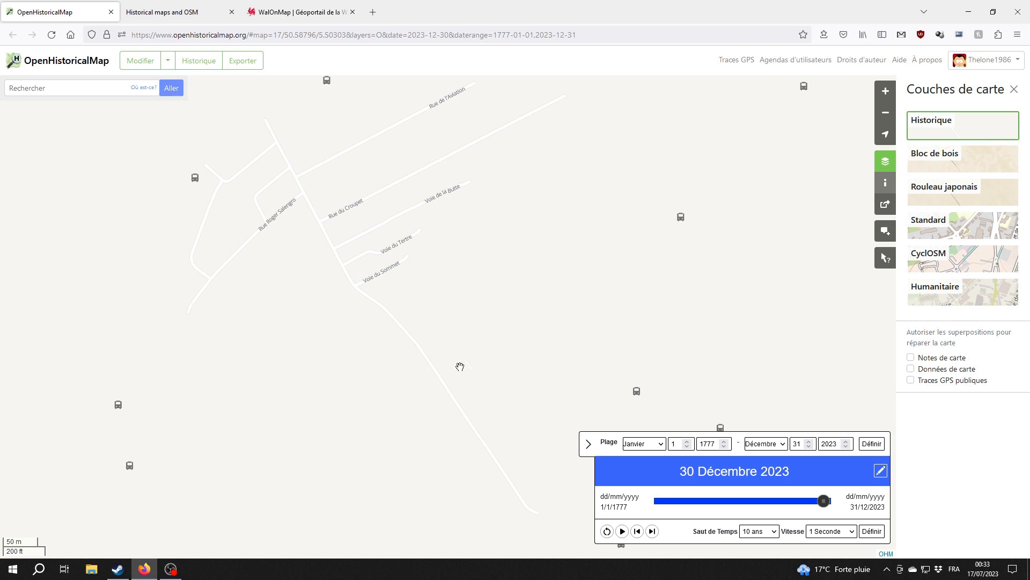
drag(438, 282, 491, 485)
scroll(448, 407, down, 1)
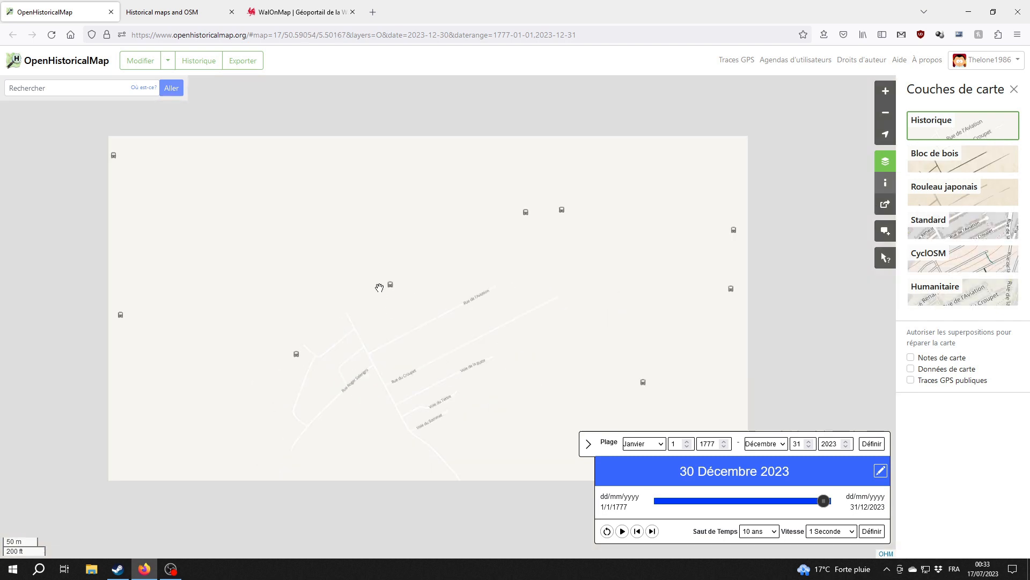
drag(448, 408, 455, 432)
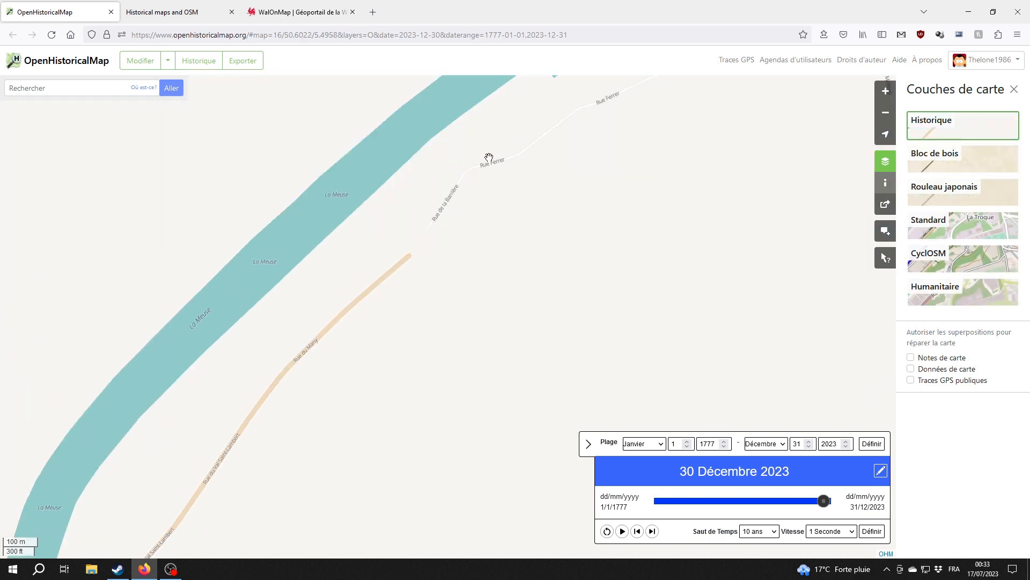
drag(527, 192, 382, 205)
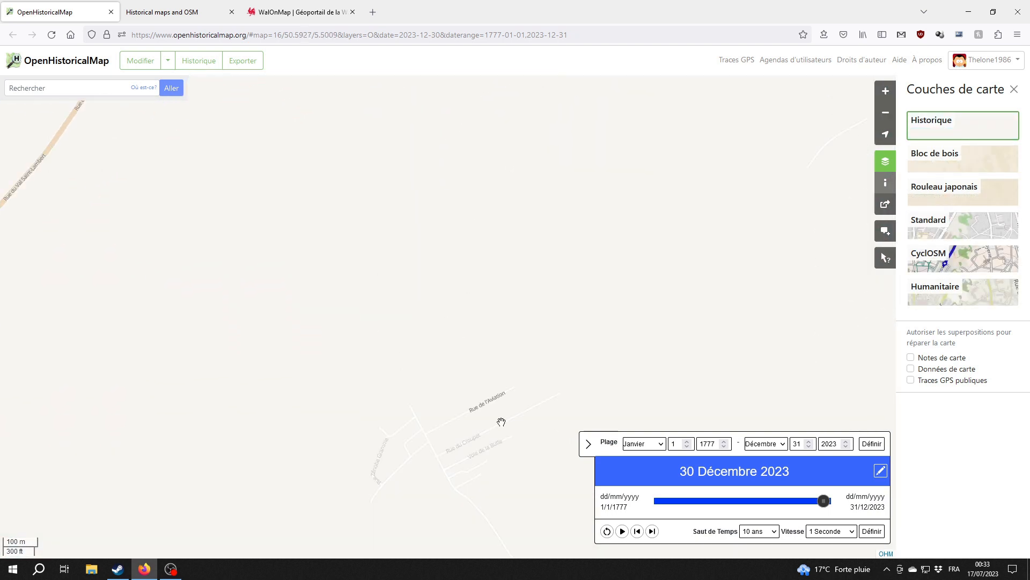
drag(499, 421, 441, 301)
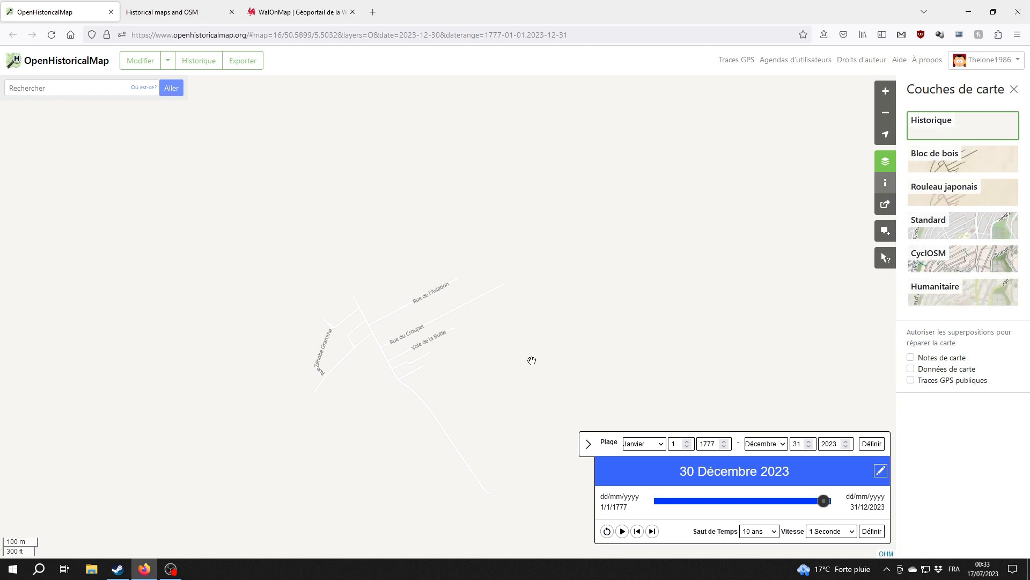
drag(532, 360, 568, 431)
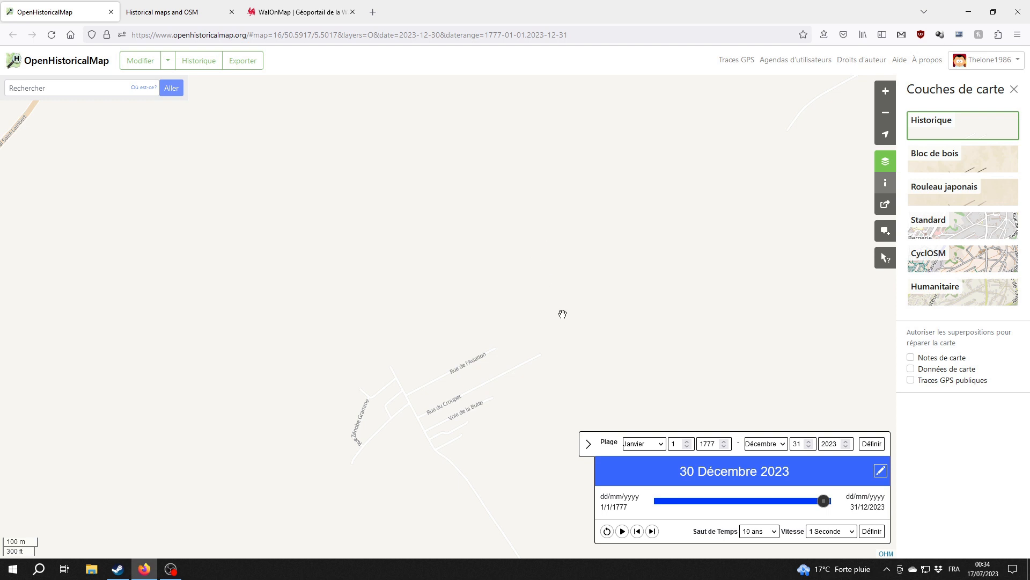
- Display the Standard layer and examine the street network around Rue de la Boverie and Rue du Pré Soray
click(963, 229)
drag(557, 287, 444, 426)
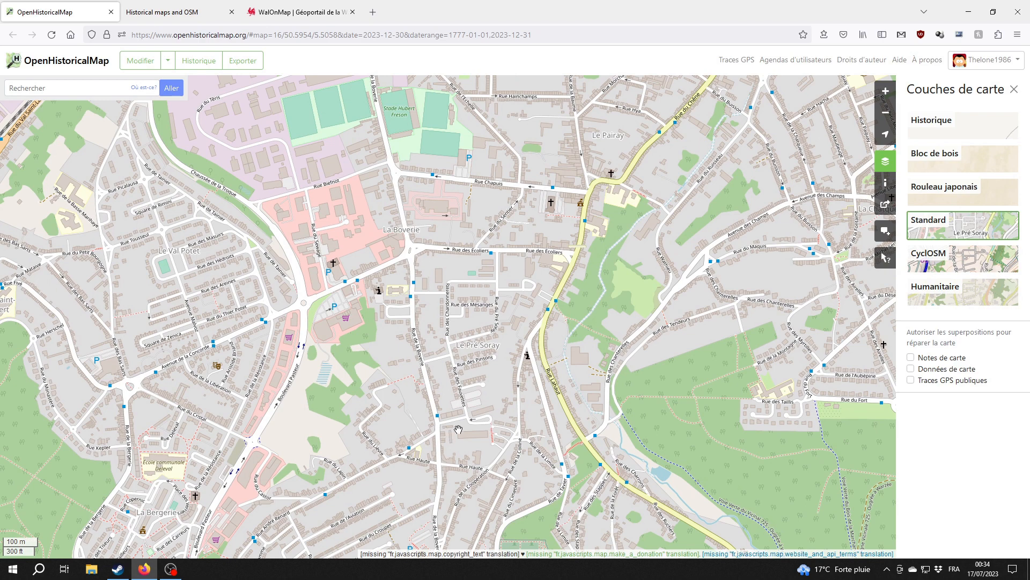
scroll(469, 376, up, 2)
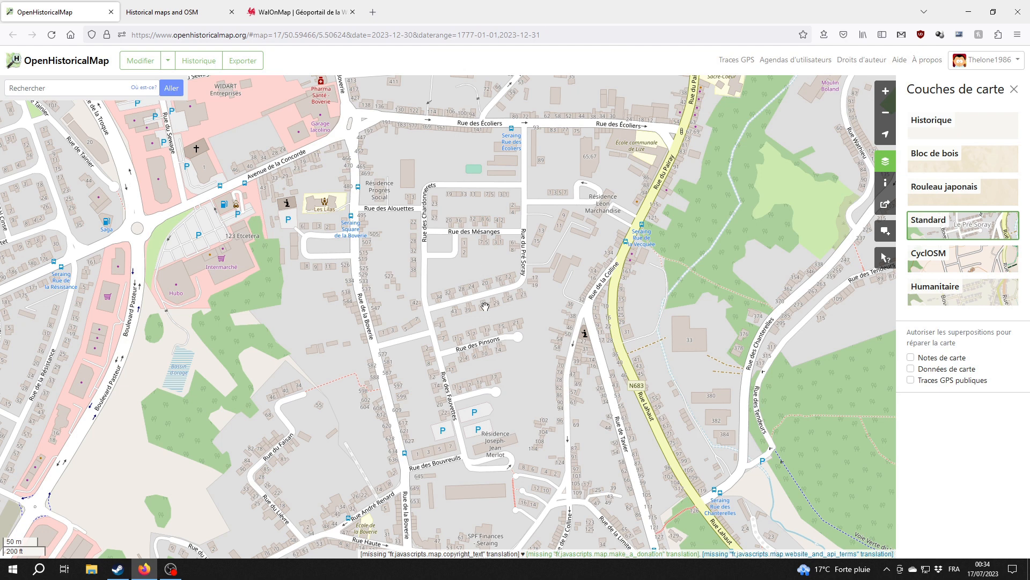
scroll(485, 304, down, 1)
scroll(485, 304, down, 2)
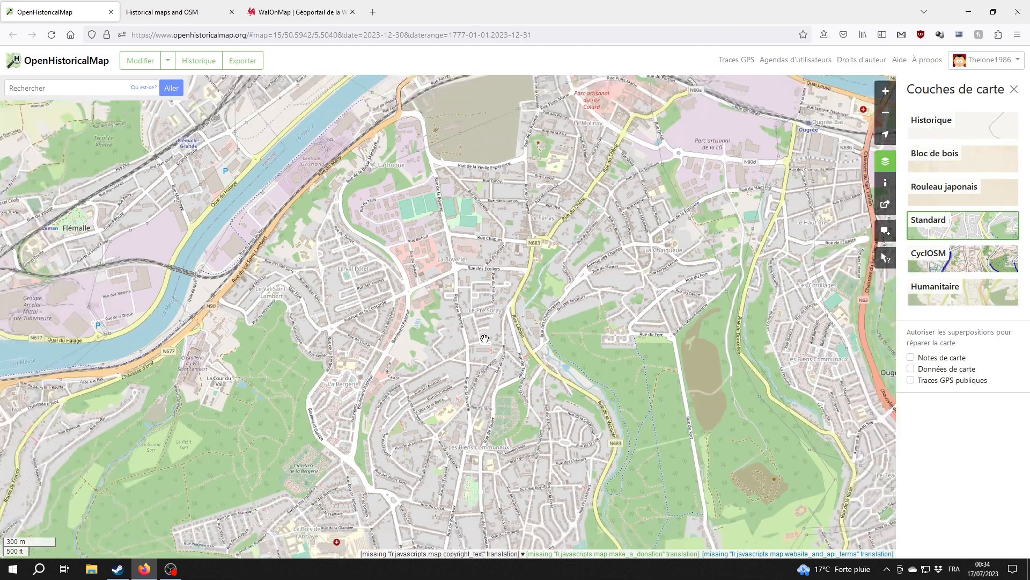
scroll(475, 353, up, 3)
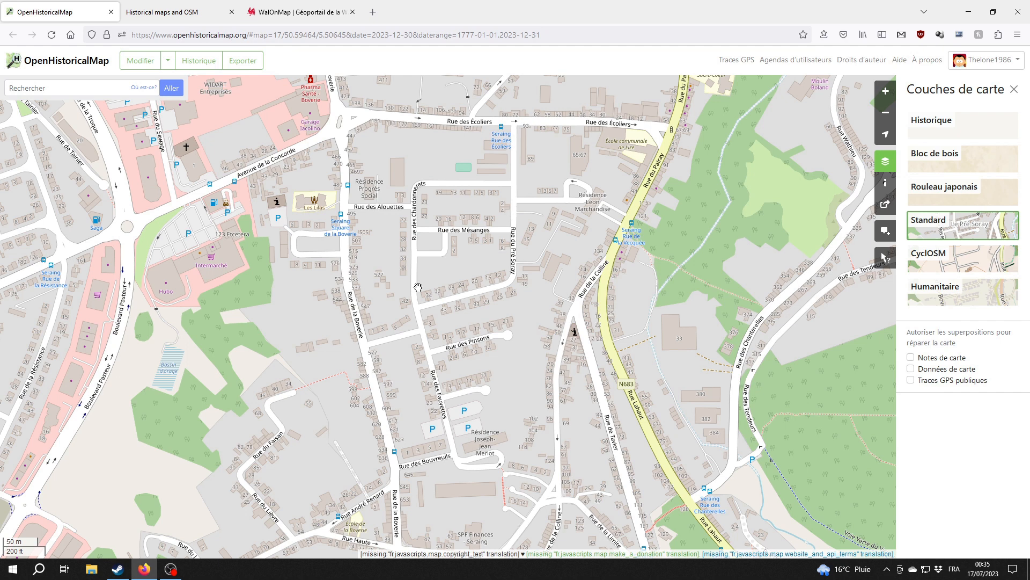
scroll(464, 148, up, 1)
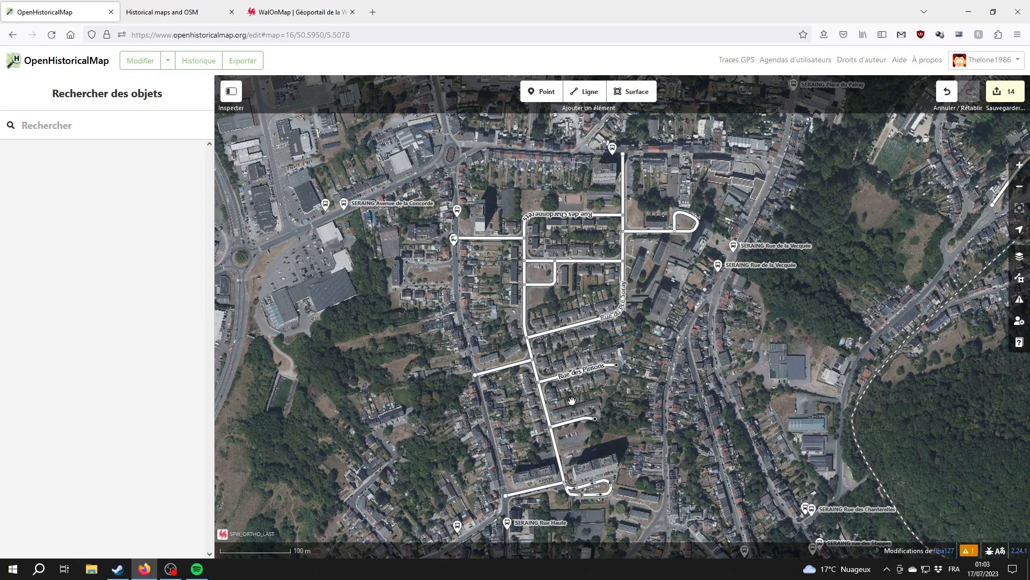
- Inspect the start date, source and name recorded for Rue des Pinsons, then deselect the street
click(577, 372)
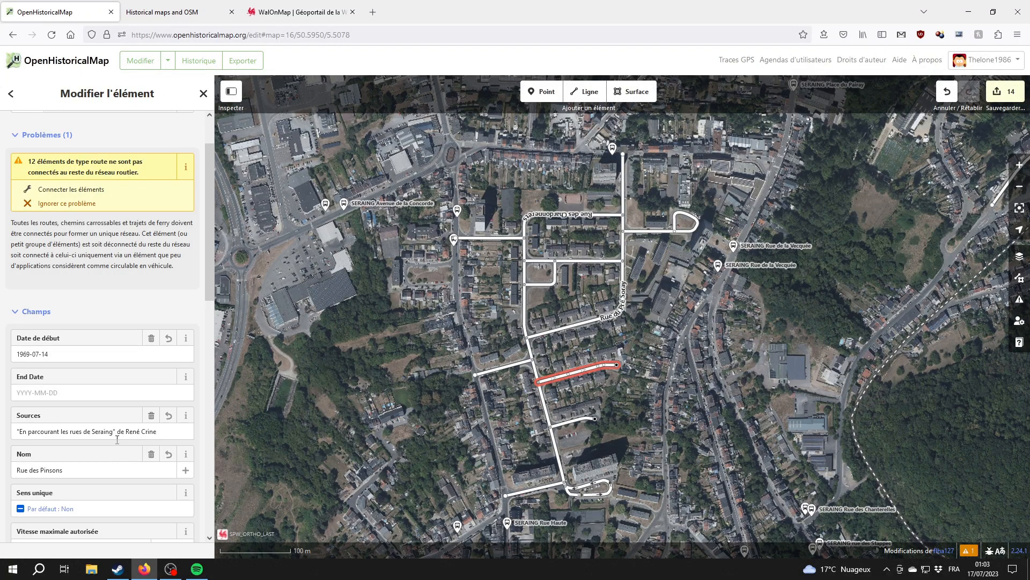
triple_click(42, 355)
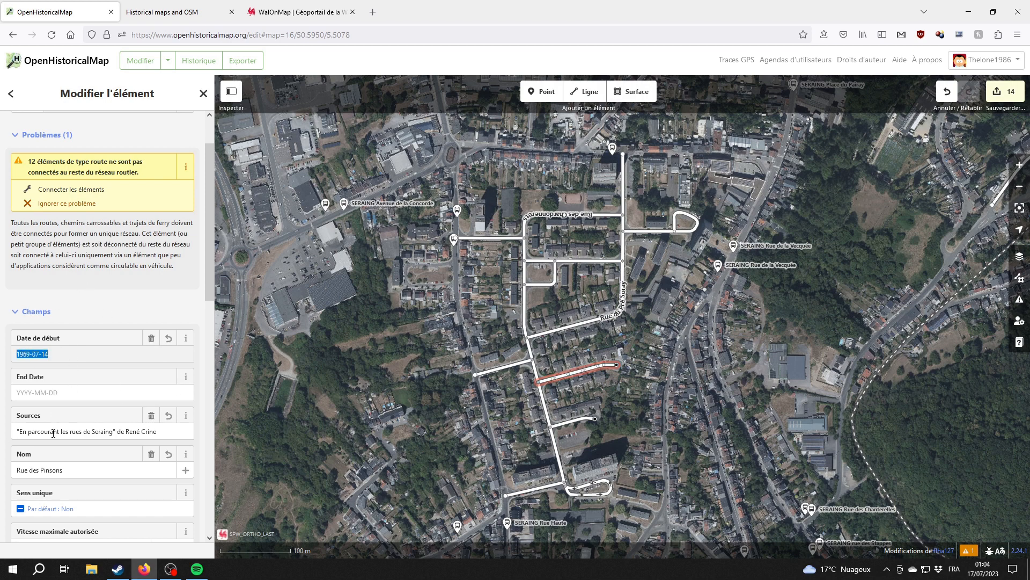
scroll(71, 413, down, 1)
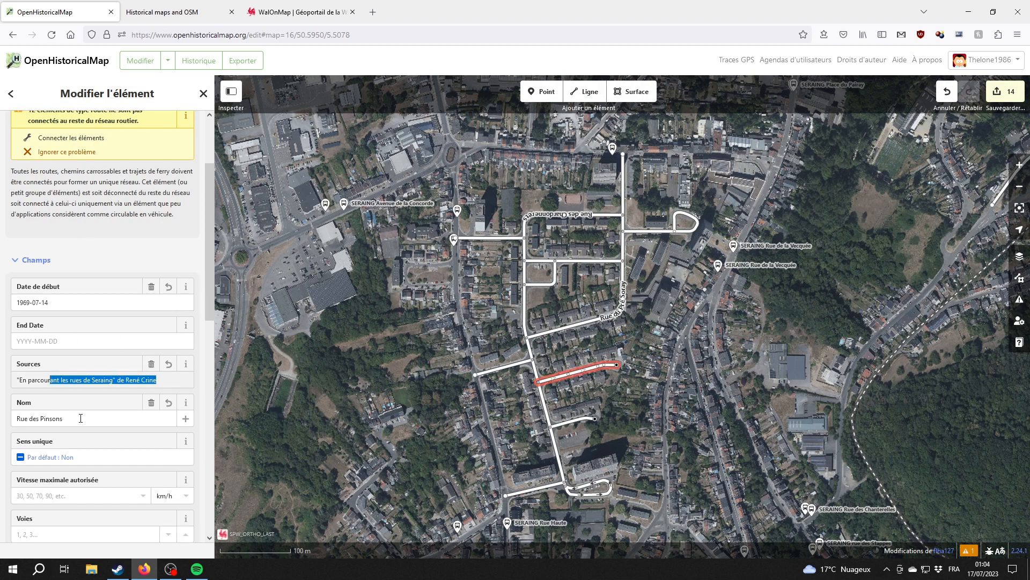
double_click(78, 419)
click(509, 420)
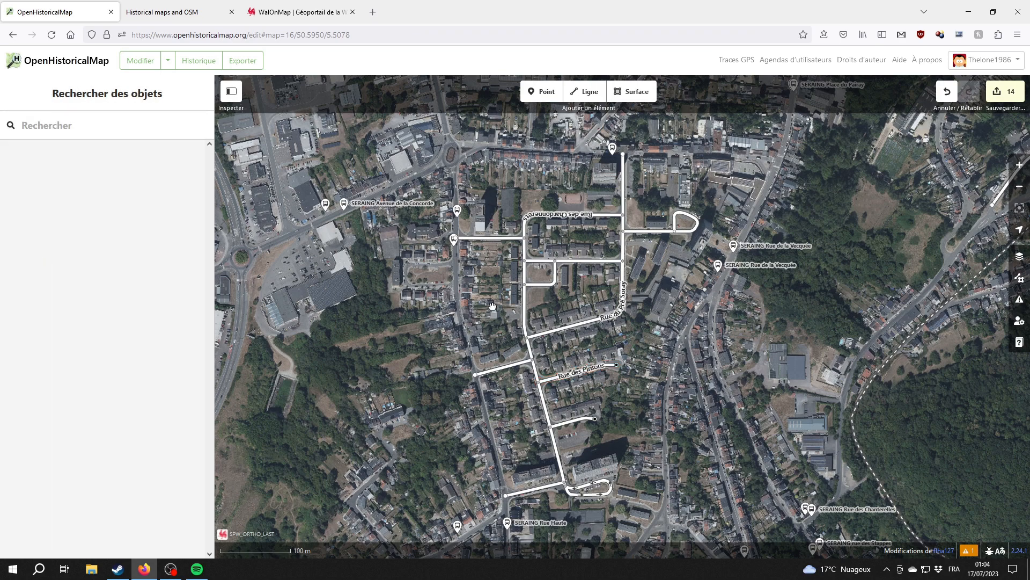
- Set the editor's background to Imagerie numérique PICC SPW(allonie)
drag(501, 330, 515, 372)
scroll(550, 364, up, 4)
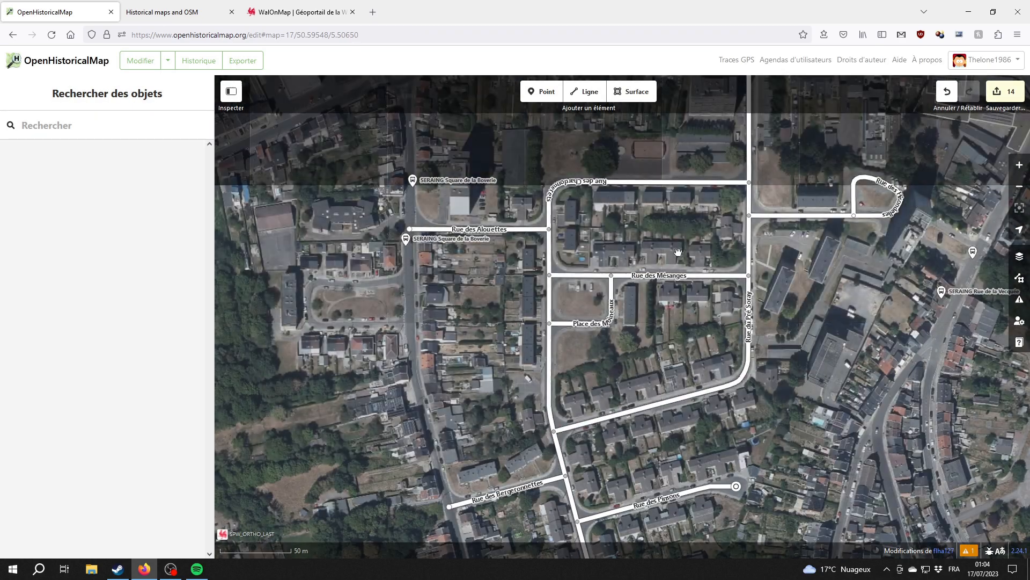
drag(676, 253, 578, 407)
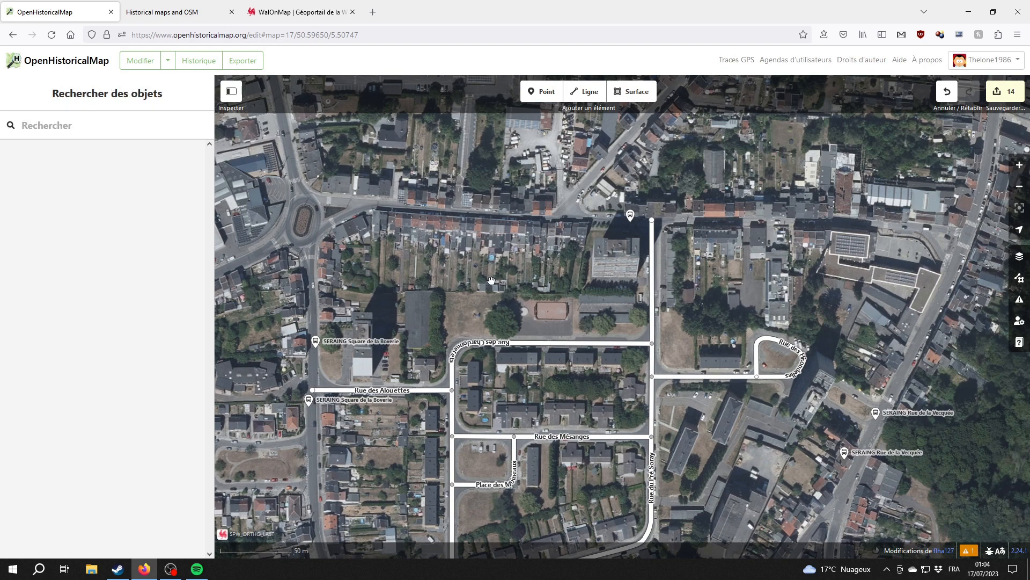
drag(481, 237, 532, 352)
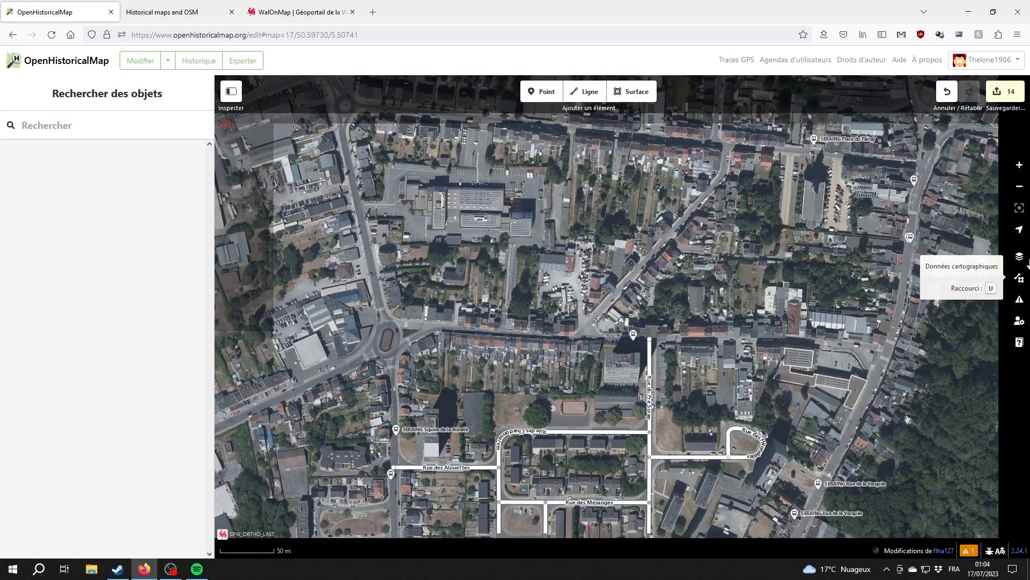
click(1020, 256)
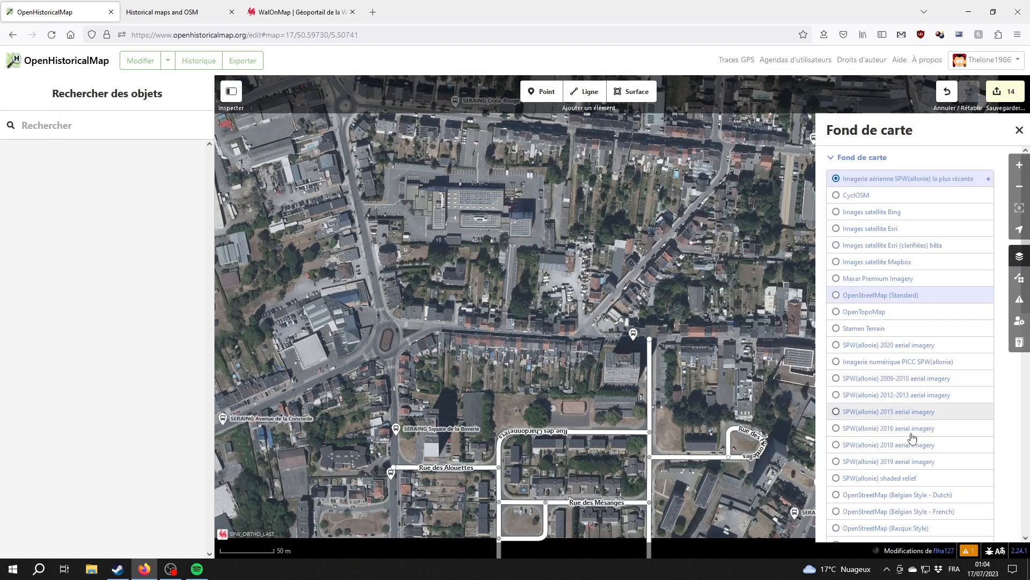
click(911, 362)
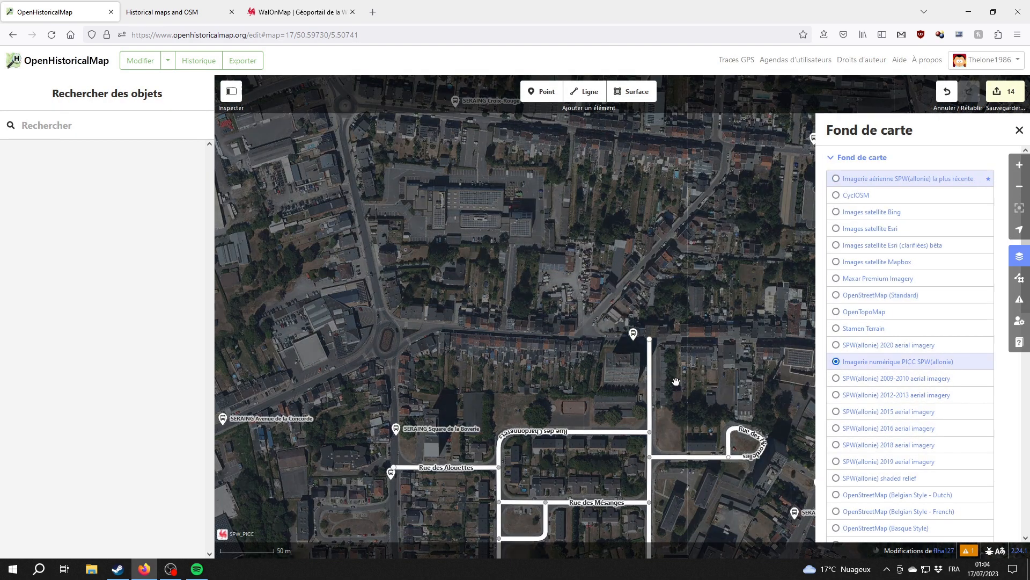
scroll(426, 381, down, 1)
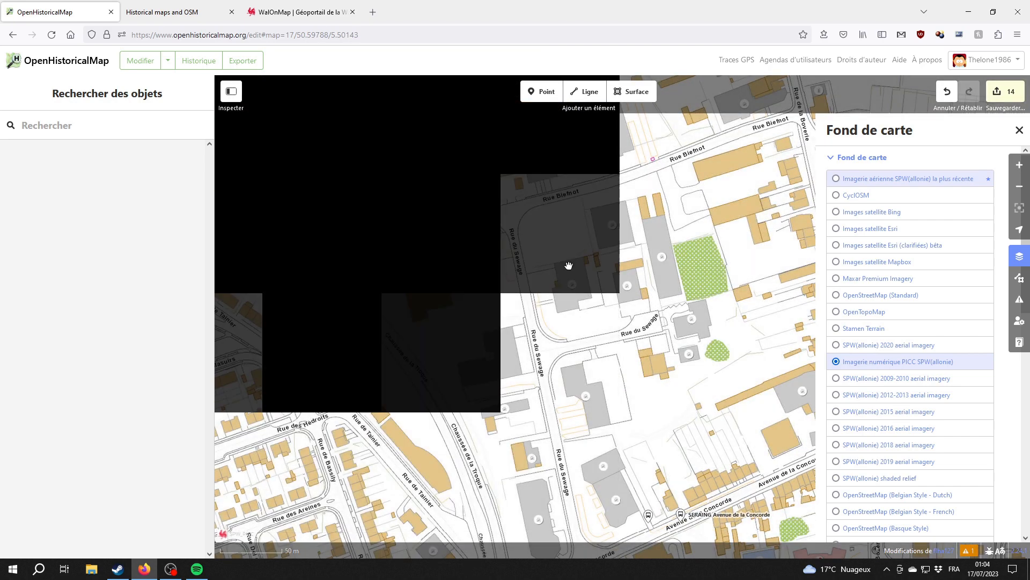
- Examine the course of Rue du Téris and the surrounding industrial area, from Rue Biefnot to Rue de la Boverie
drag(473, 227, 484, 427)
drag(466, 281, 510, 426)
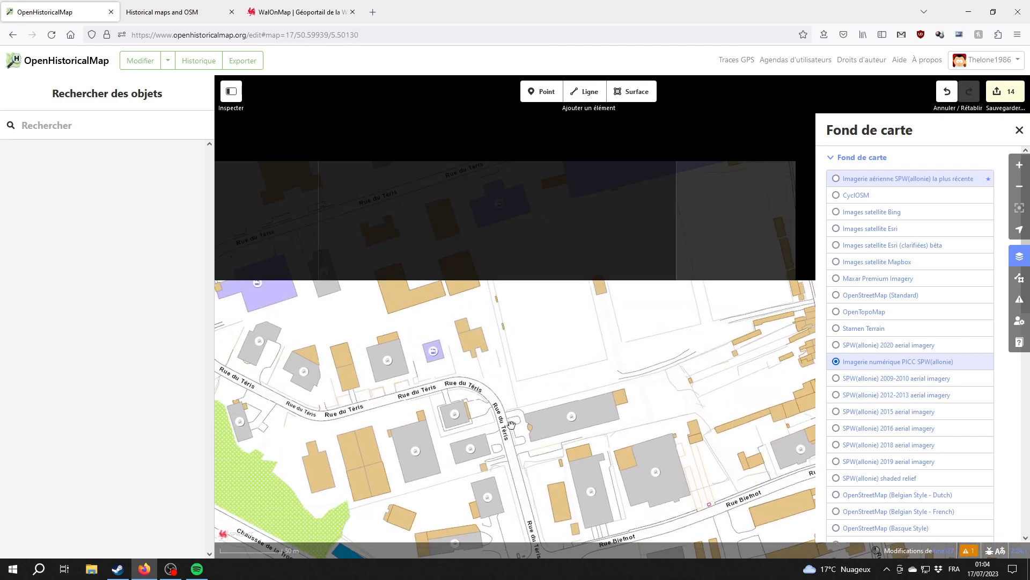
drag(479, 372, 559, 413)
drag(671, 208, 486, 367)
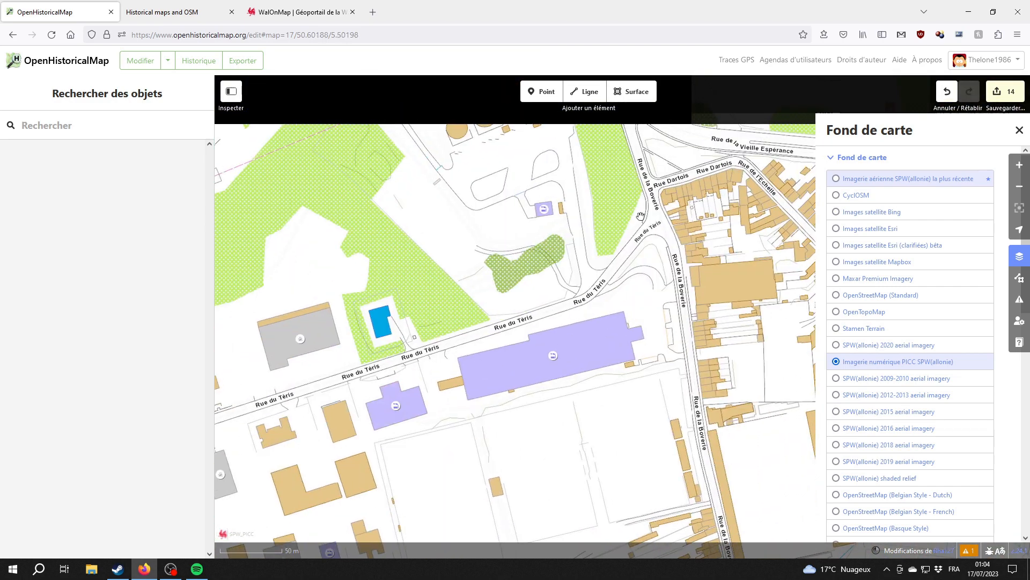
drag(504, 456, 529, 329)
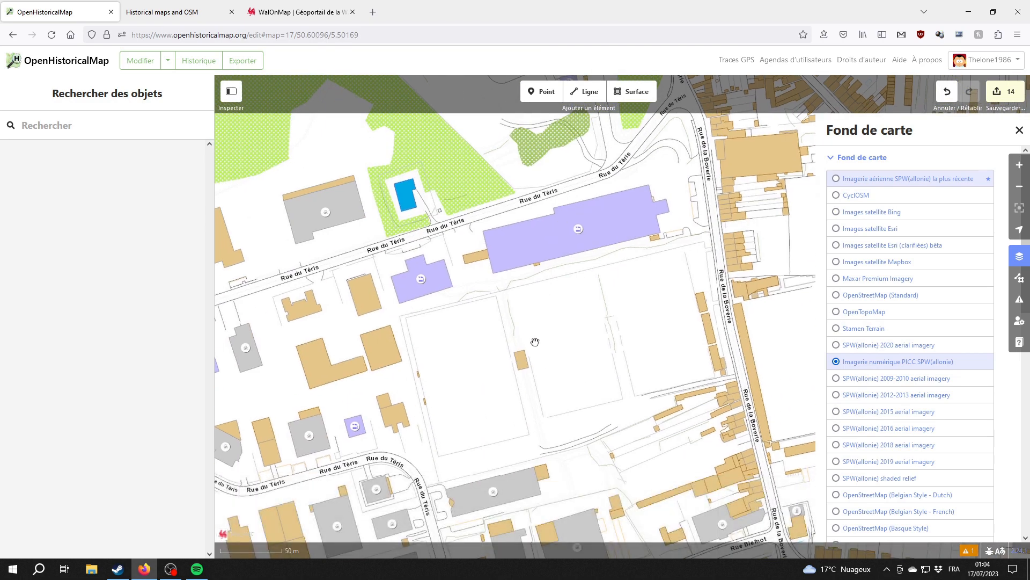
drag(529, 391, 558, 432)
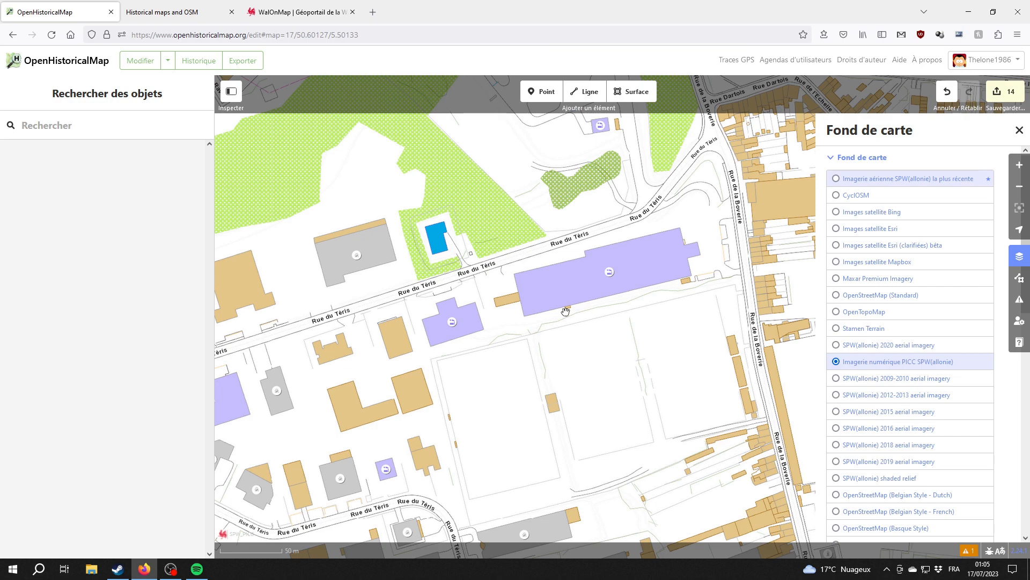
drag(559, 304, 559, 172)
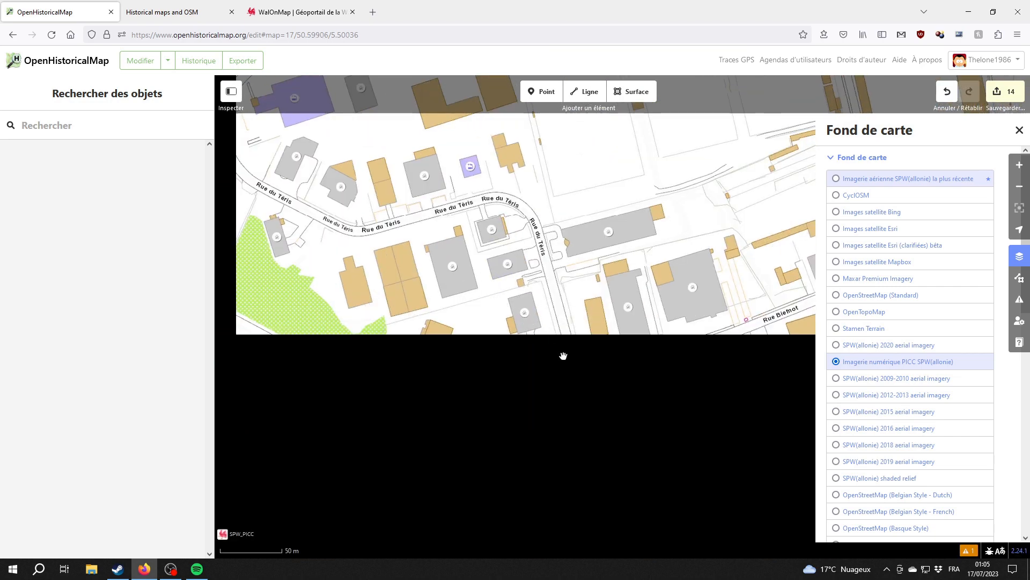
drag(563, 356, 573, 321)
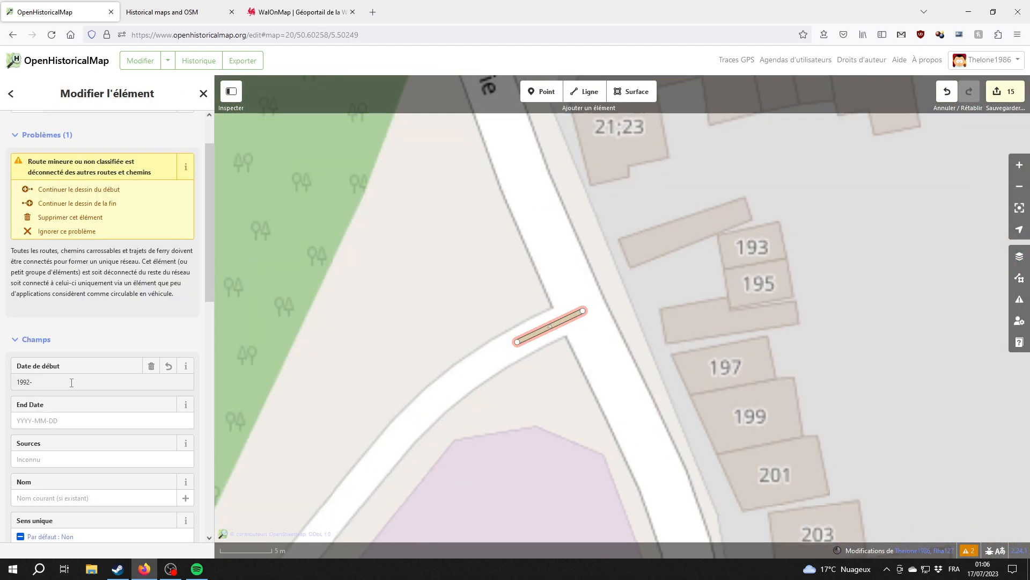
- Name the new road segment Rue du Têris and resume drawing it from its start point
scroll(68, 399, up, 1)
text(e du Têris)
click(77, 243)
click(478, 366)
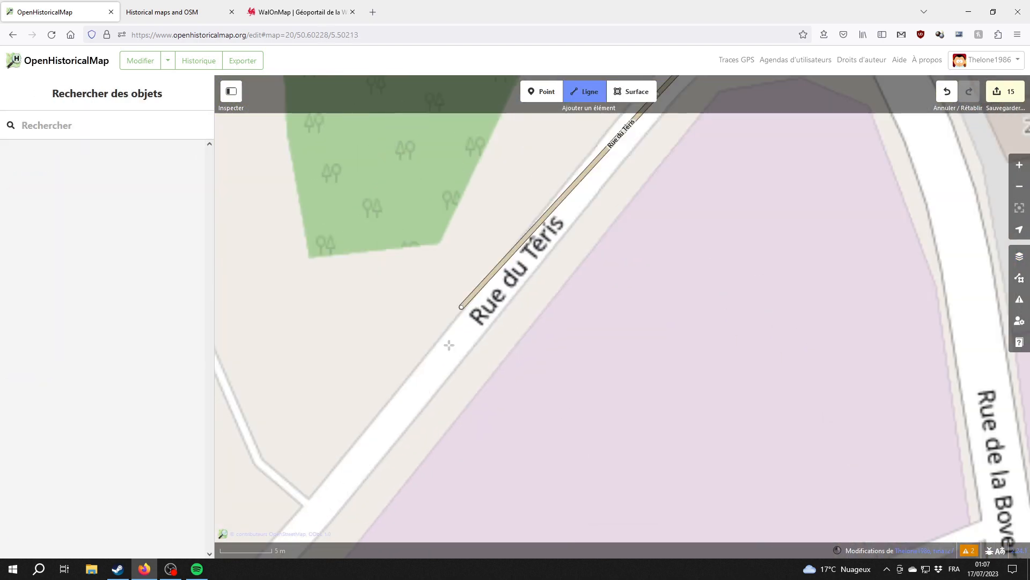
- Extend the Rue du Têris line southwest along the street's straight stretch past the wooded area
drag(451, 344, 596, 148)
click(423, 361)
click(368, 418)
drag(369, 418, 956, 228)
drag(301, 411, 761, 260)
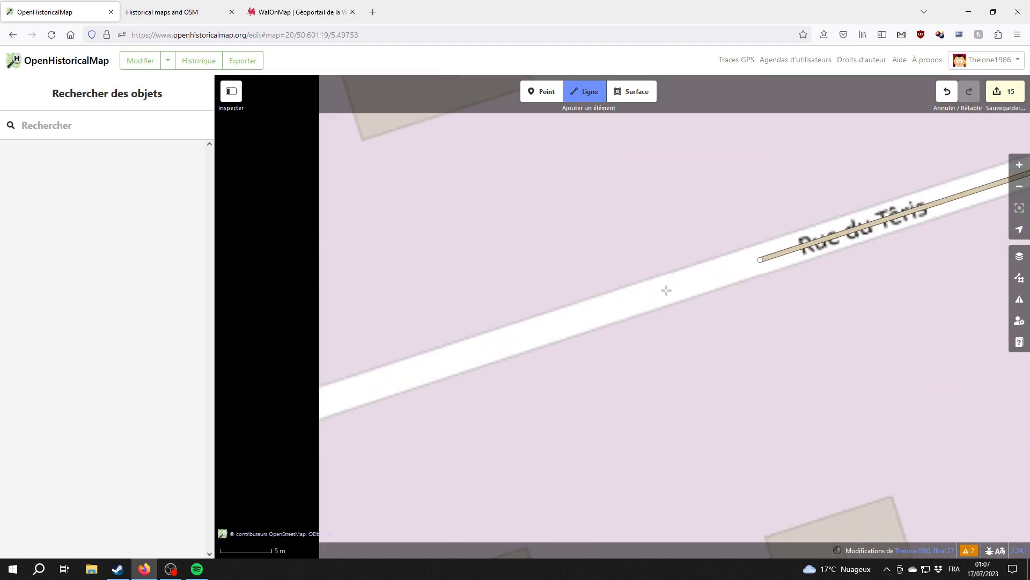
drag(343, 394, 805, 247)
- Trace the western bend of Rue du Têris with closely spaced nodes as the street turns south
click(647, 290)
click(584, 315)
click(530, 344)
click(480, 380)
drag(436, 421, 613, 270)
click(569, 317)
drag(505, 418, 561, 251)
drag(543, 296, 538, 125)
click(511, 214)
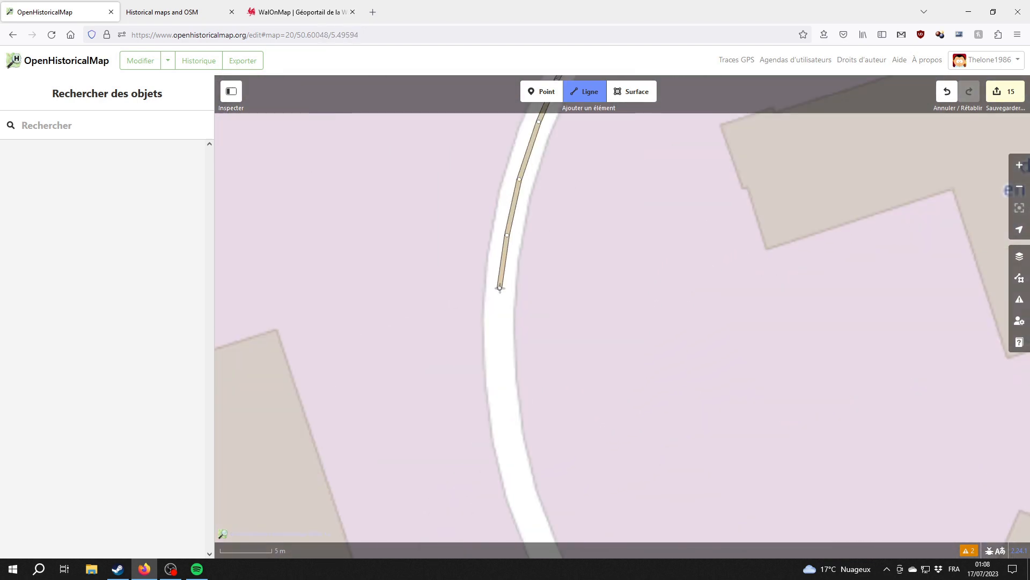
- Continue the Rue du Têris line along the curve turning southeast, west of the Kompan Commercial Systems building
drag(499, 429, 481, 220)
click(488, 269)
click(499, 314)
mouse_move(516, 354)
mouse_down()
mouse_move(485, 256)
mouse_move(457, 211)
mouse_up()
click(475, 251)
click(497, 294)
drag(525, 334, 471, 251)
click(503, 294)
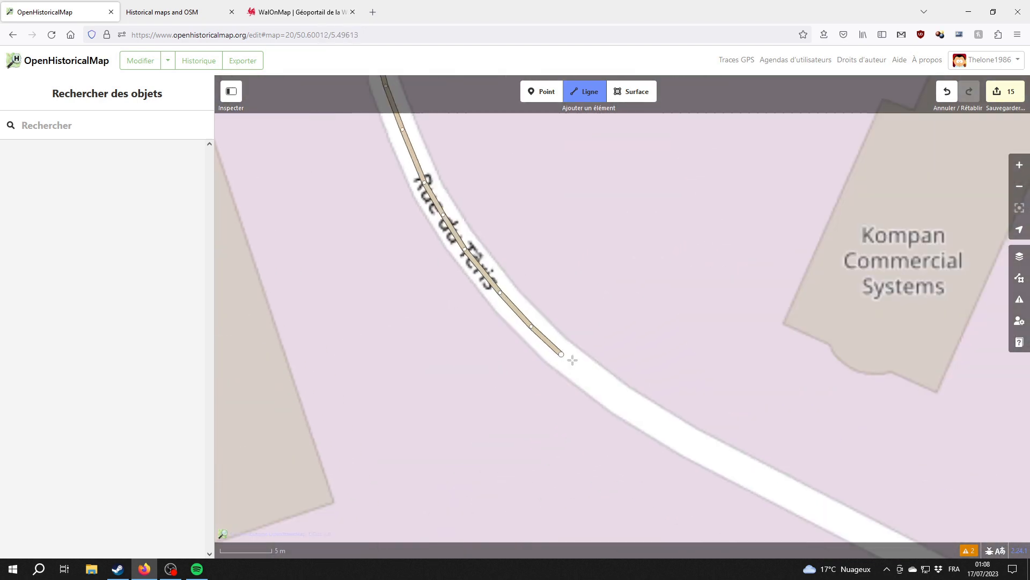
- Continue the Rue du Têris line southeast past Kompan Commercial Systems and around the bend where the street turns east
drag(826, 515, 301, 199)
click(679, 397)
drag(679, 396, 432, 301)
click(498, 332)
click(553, 351)
click(602, 359)
click(662, 361)
- Trace the rest of Rue du Têris around the Hernik sprl curve and end the line at Rue Biefnot
drag(773, 339, 542, 336)
drag(881, 260, 407, 317)
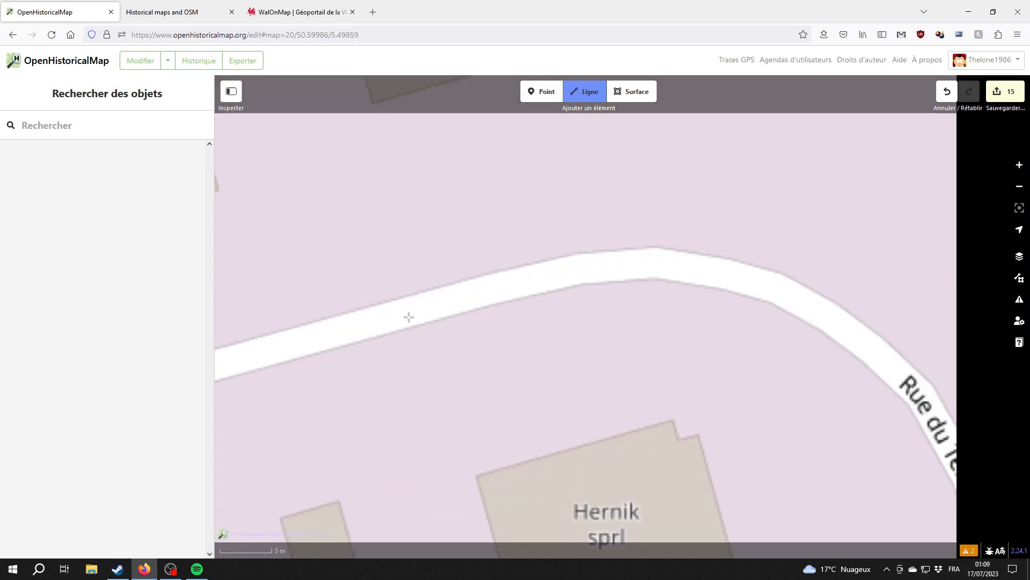
click(575, 269)
click(655, 261)
click(491, 332)
click(537, 343)
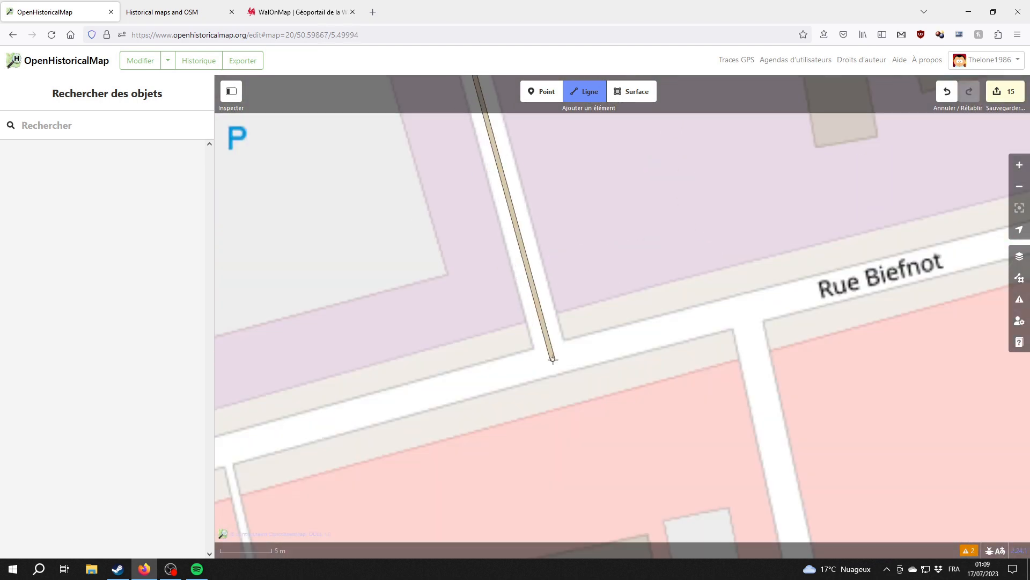
key(Return)
scroll(569, 251, down, 5)
key(Escape)
- Inspect the completed Rue du Têris road and its attributes down to the Rue Biefnot junction
drag(569, 250, 584, 415)
click(396, 238)
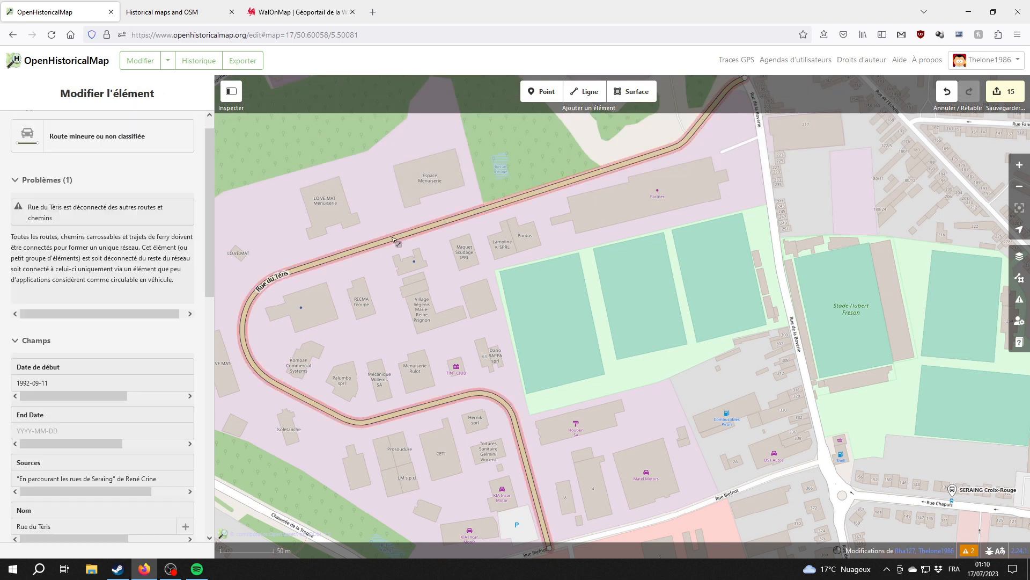
drag(601, 524, 583, 400)
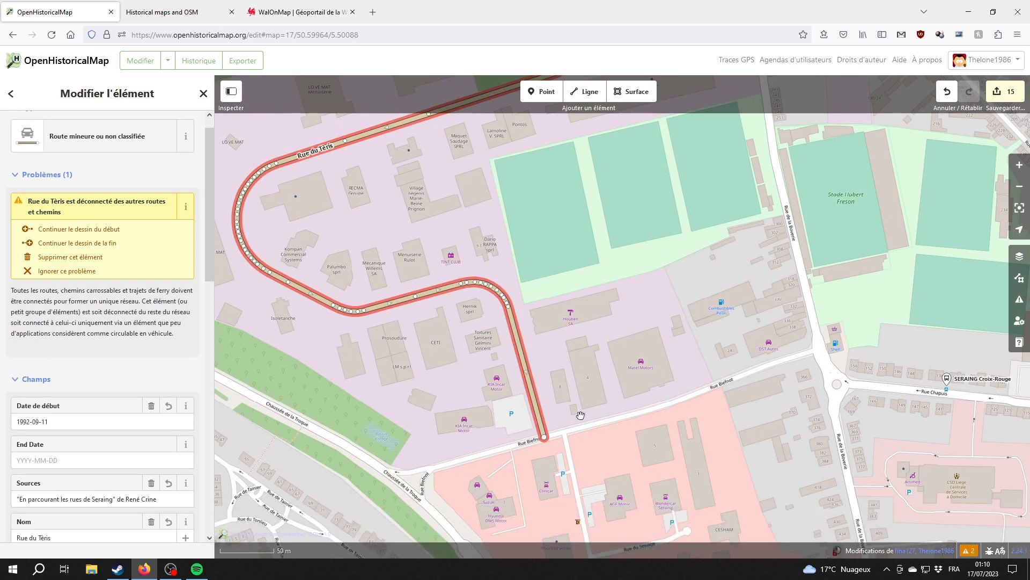
click(584, 399)
drag(706, 394, 676, 330)
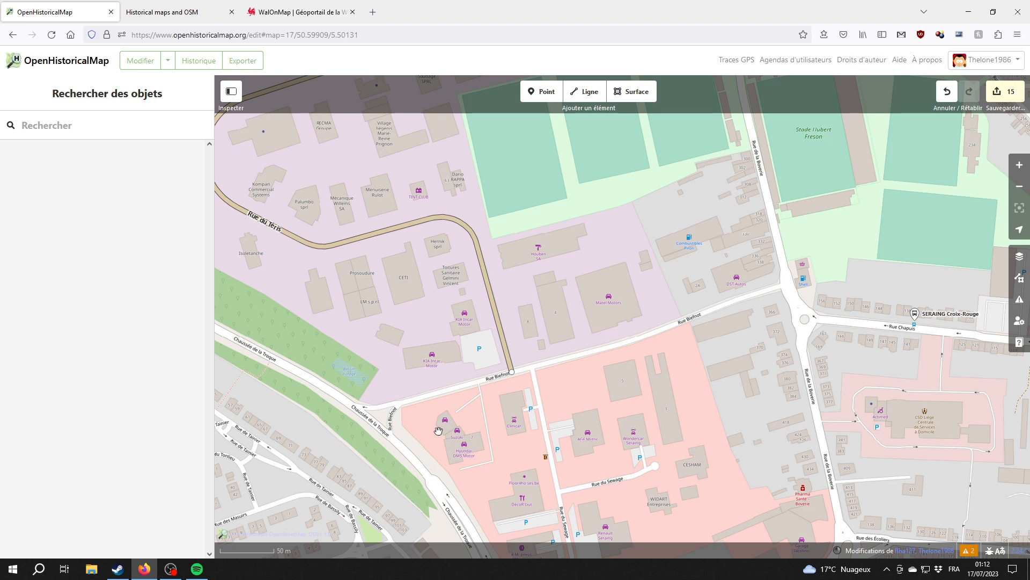
- Draw a short minor road segment west of Rue de la Boverie, dated 1981-03-13 and named Rue Biefnot
scroll(439, 431, up, 5)
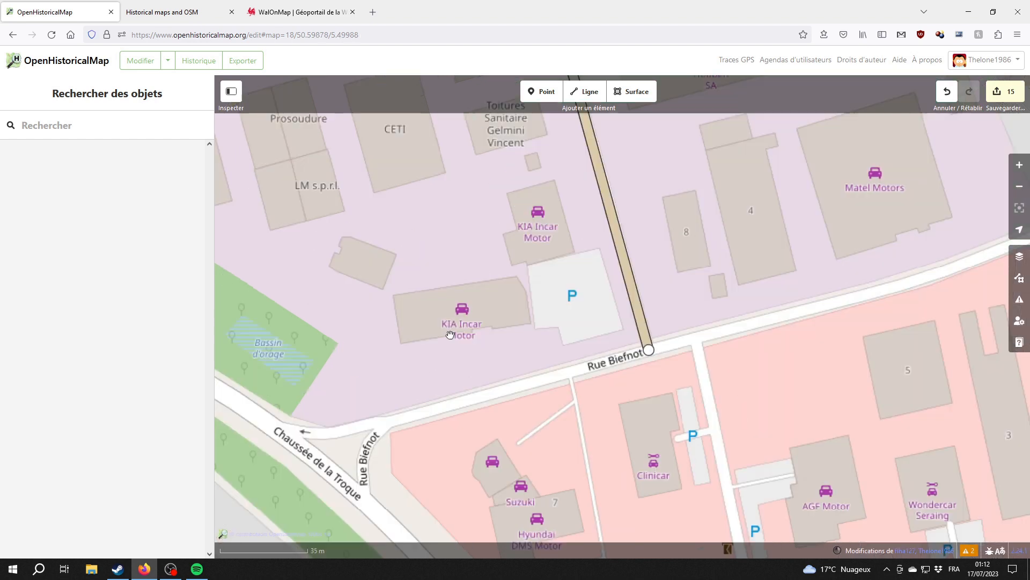
scroll(451, 336, up, 5)
key(2)
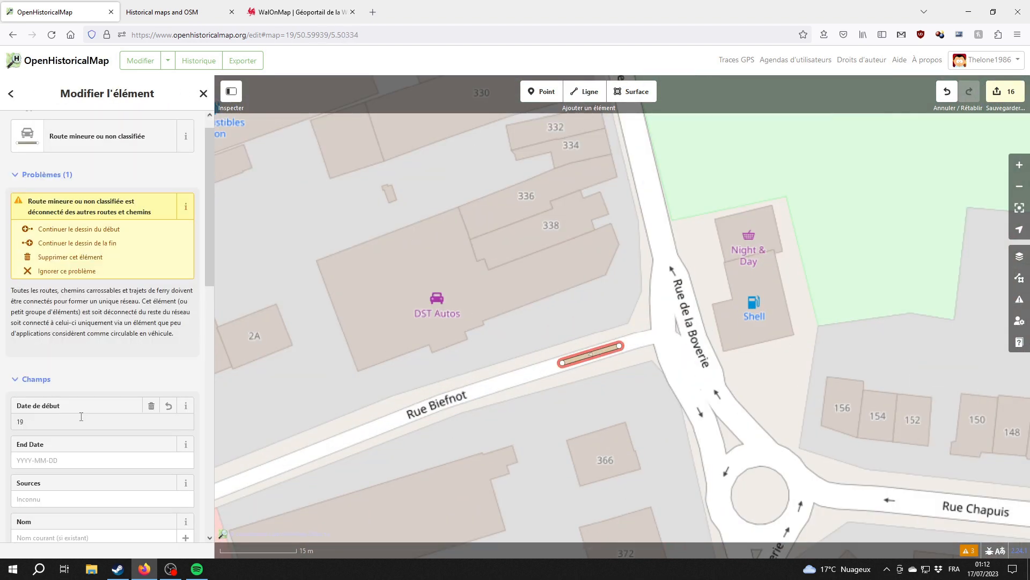
text(Rue Biefnot)
scroll(639, 344, up, 5)
click(639, 344)
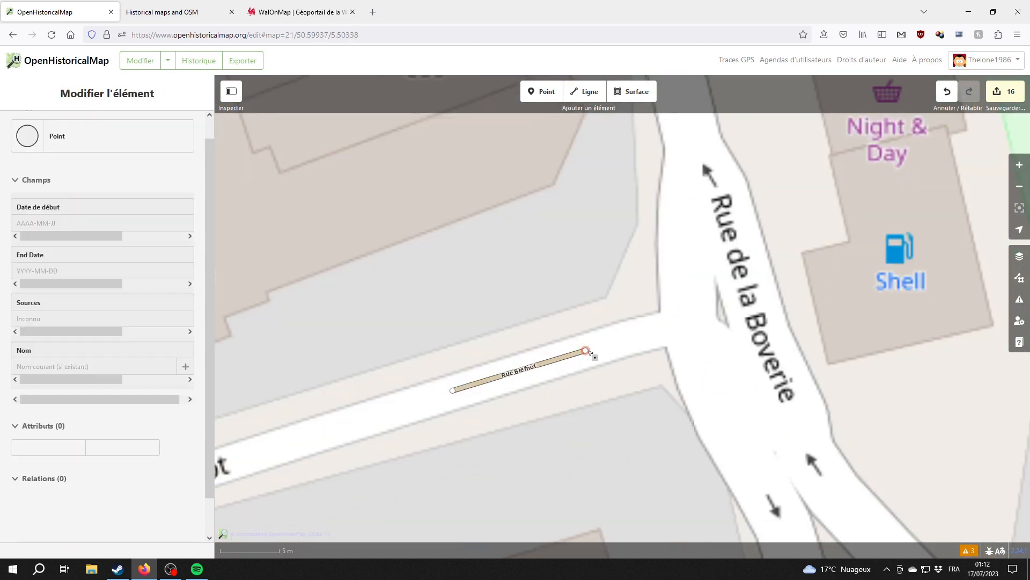
drag(591, 350, 610, 343)
- Examine the Rue Biefnot and Rue de la Boverie junction on the SPW(allonie) 2020 and most recent aerial imagery
click(1020, 257)
click(889, 345)
scroll(651, 414, down, 5)
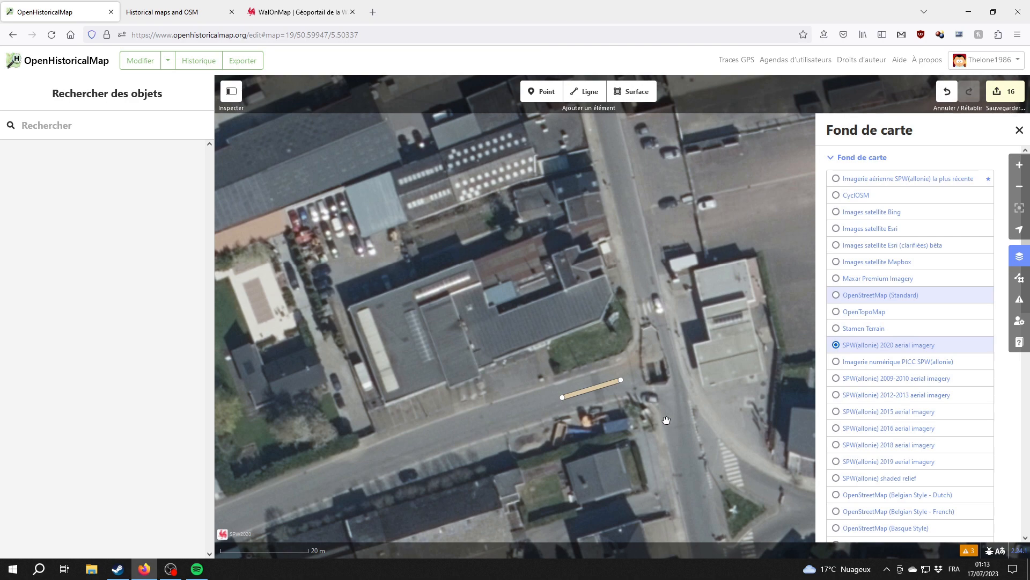
click(911, 178)
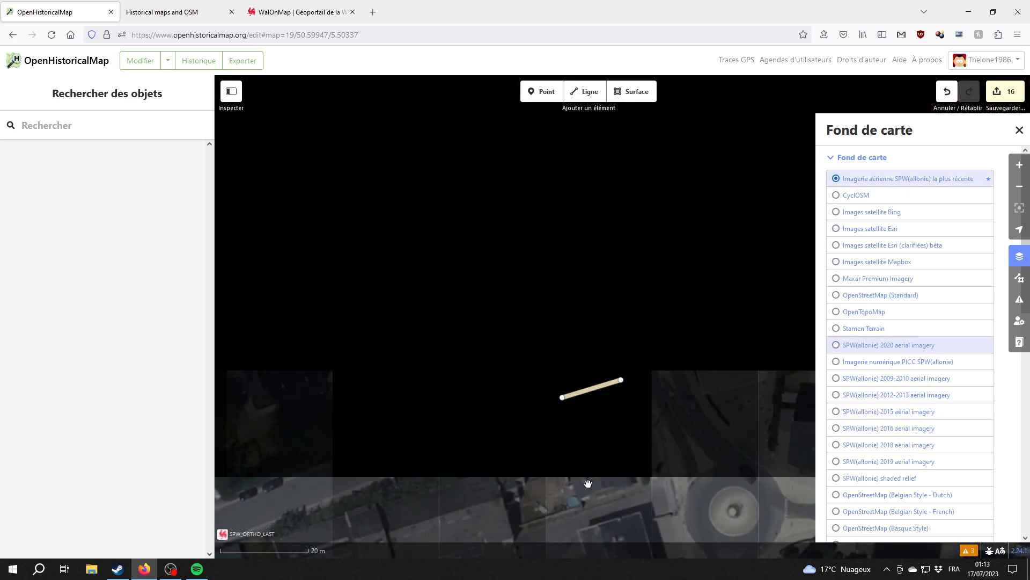
drag(704, 393, 554, 163)
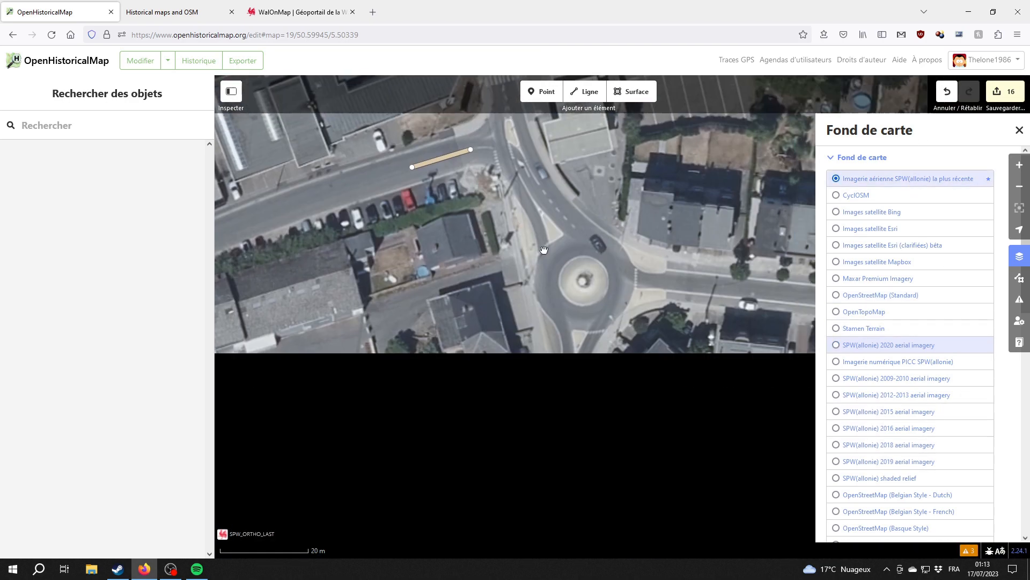
drag(744, 322, 620, 422)
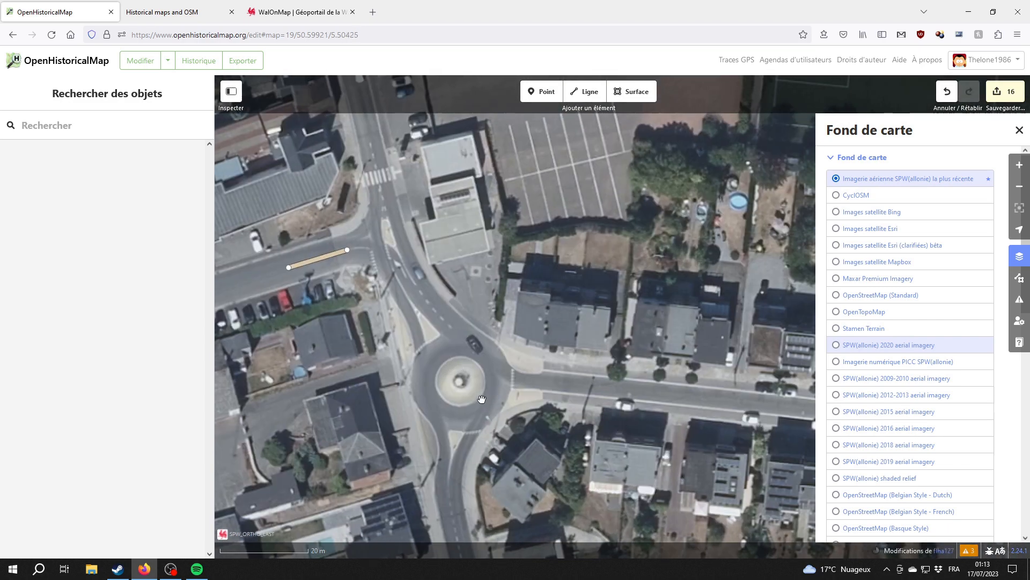
drag(462, 446, 619, 553)
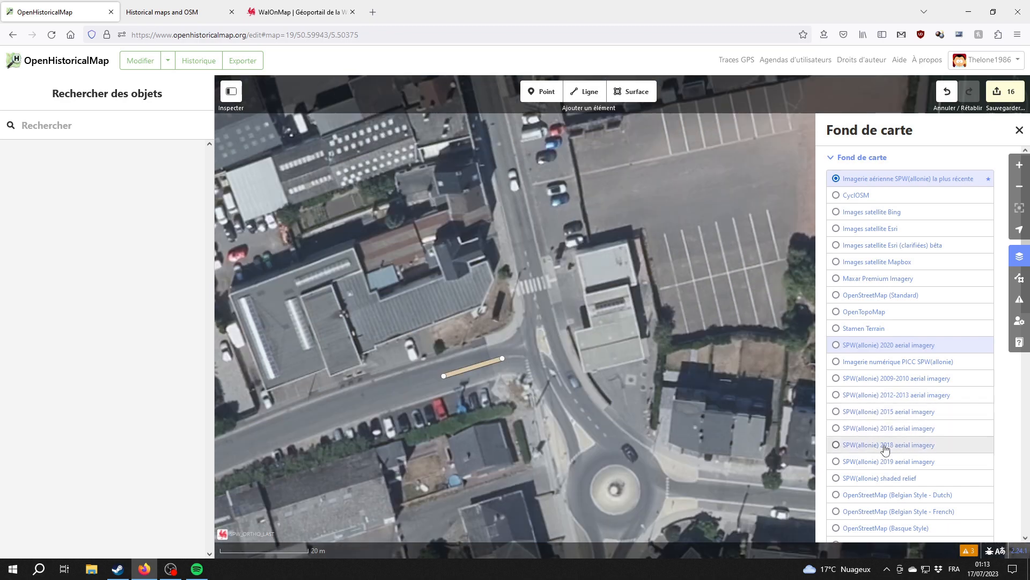
- Compare the junction's layout on the SPW(allonie) 2016, most recent and 2009-2010 aerial imagery and the PICC digital map
click(906, 430)
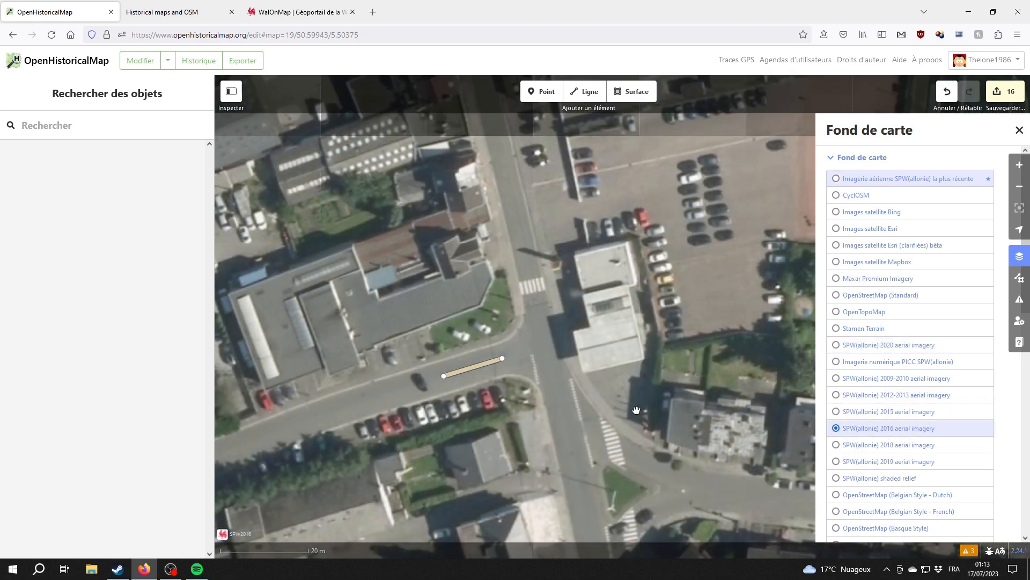
click(556, 367)
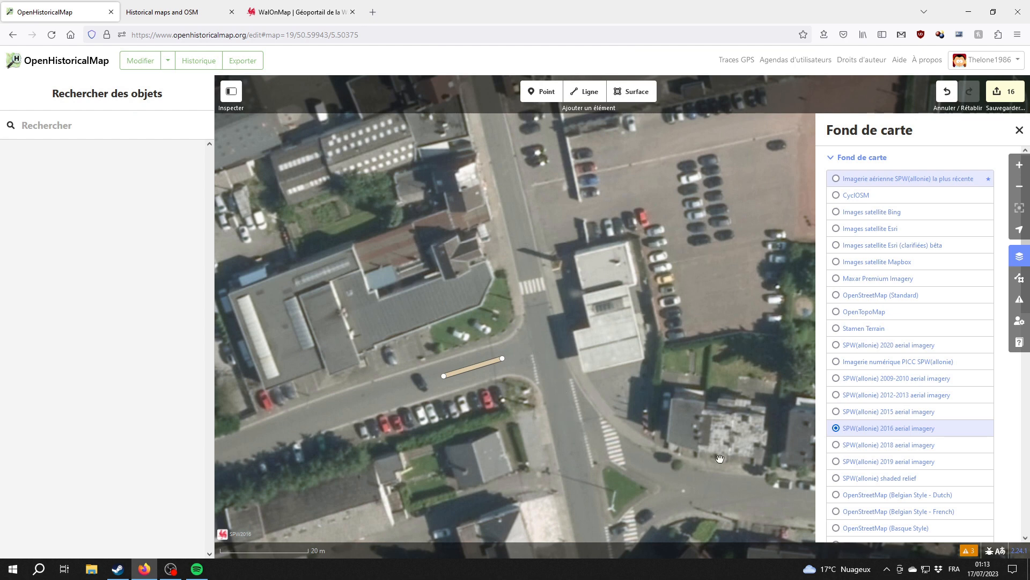
click(881, 179)
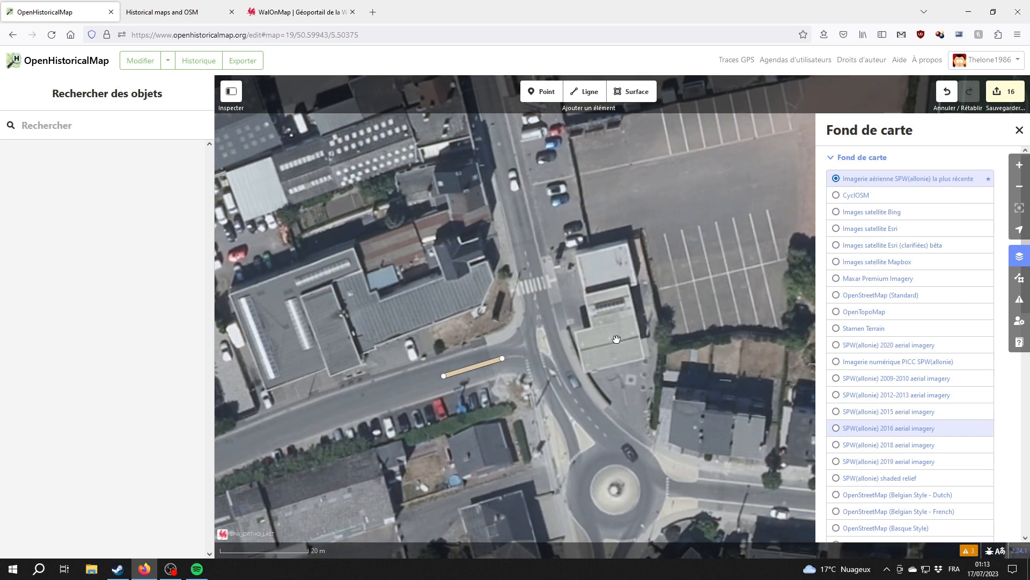
scroll(528, 380, up, 1)
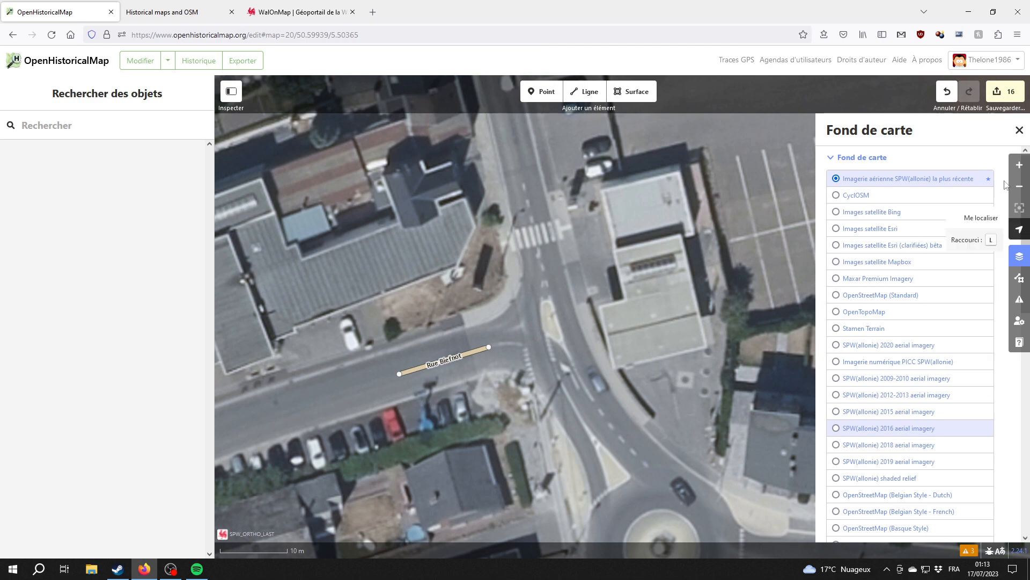
click(913, 384)
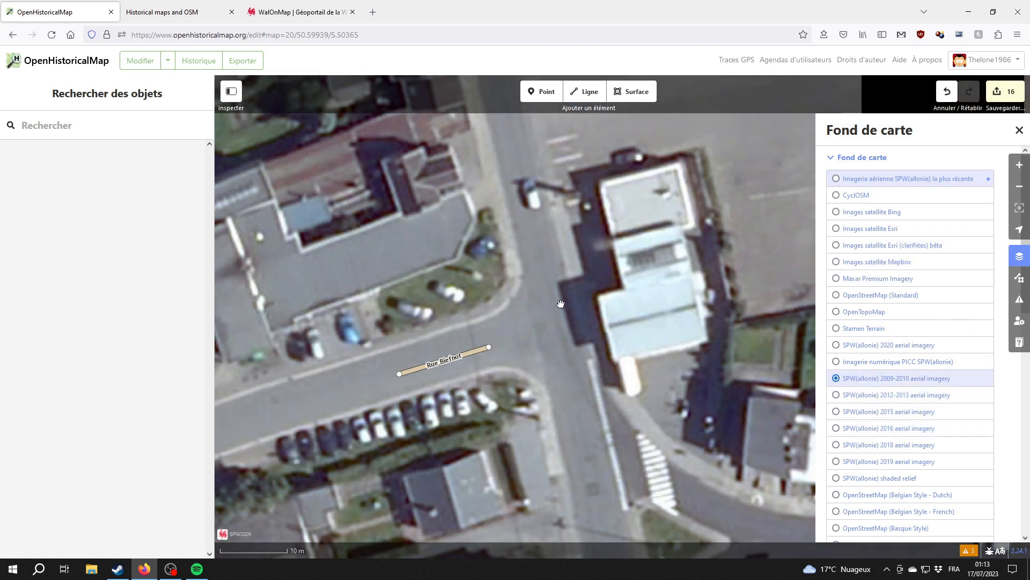
click(888, 362)
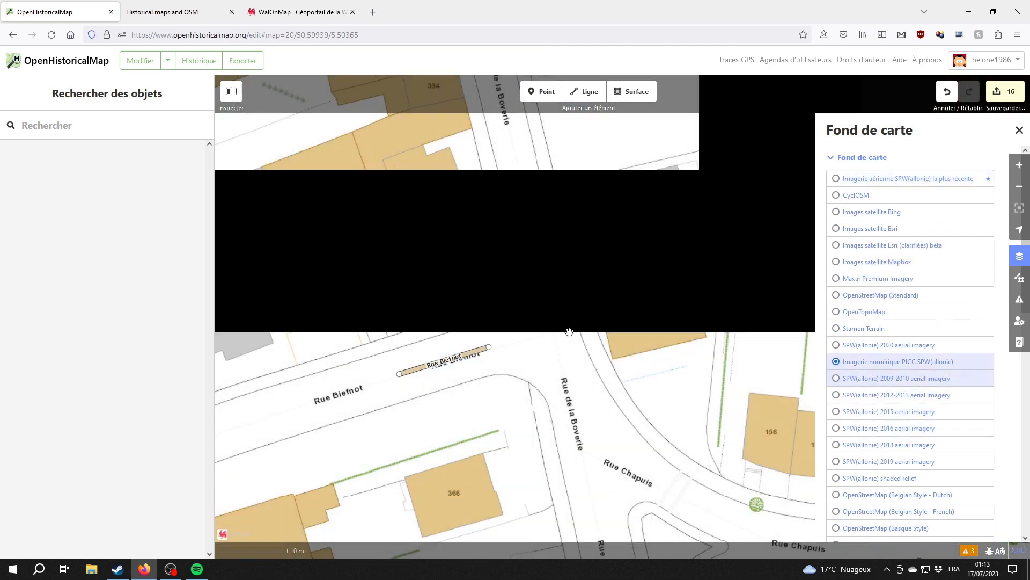
drag(660, 531, 584, 294)
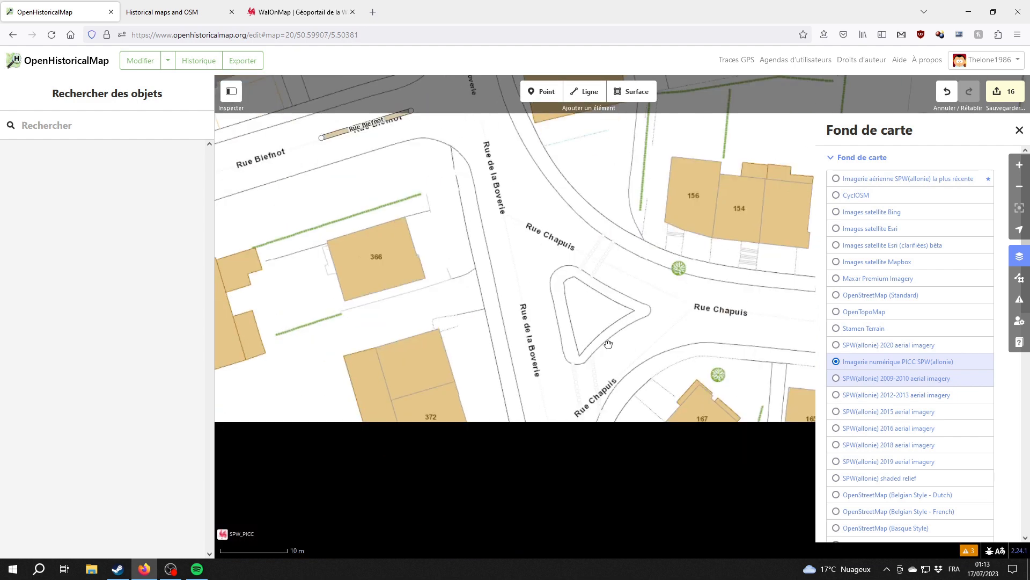
drag(521, 216, 665, 453)
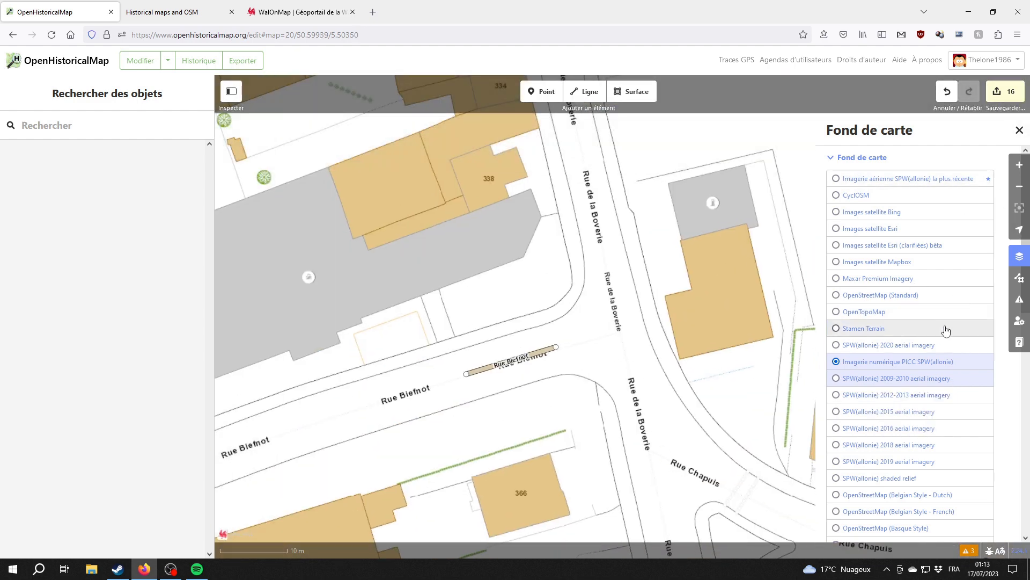
- Restore the OpenStreetMap (Standard) background and extend the Rue Biefnot line southwest along the street to the Chaussée de la Troque fork
click(902, 295)
click(1019, 130)
key(2)
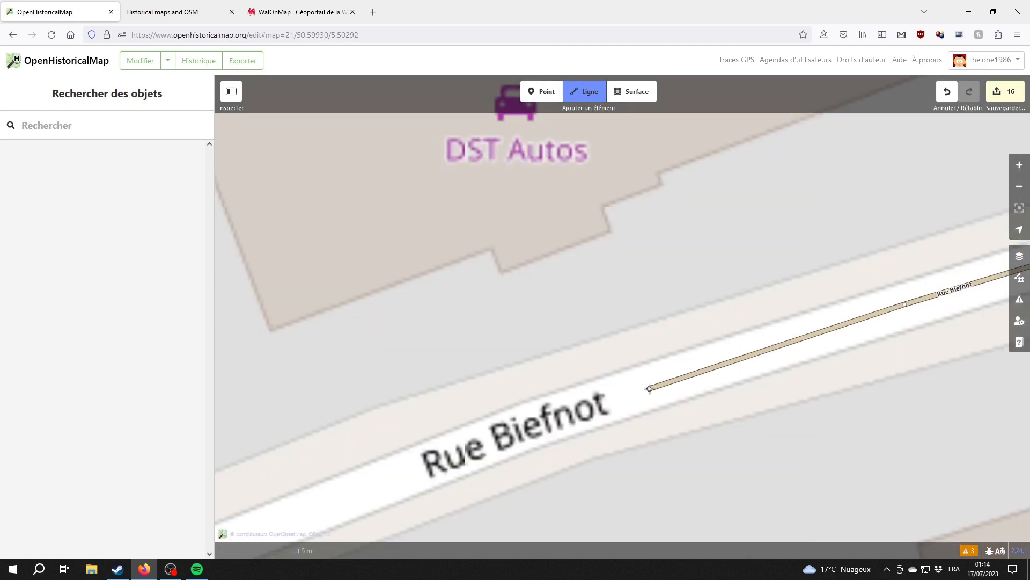
click(650, 388)
drag(536, 429, 913, 322)
click(581, 416)
click(650, 403)
click(480, 454)
drag(483, 450, 912, 322)
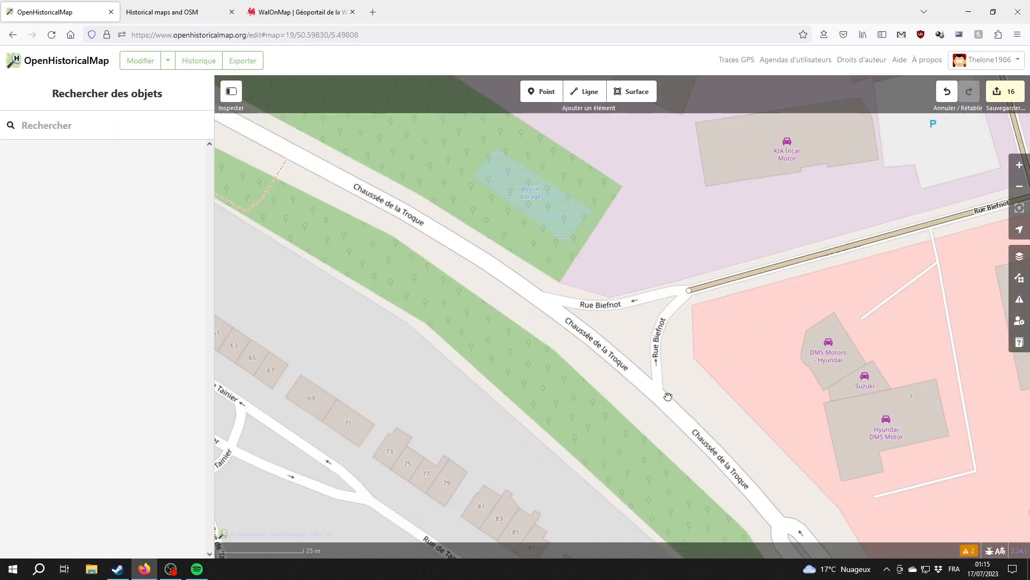
- Using the most recent SPW(allonie) aerial imagery, trace the fork's western branch from the end of Rue Biefnot to Chaussée de la Troque
click(1019, 256)
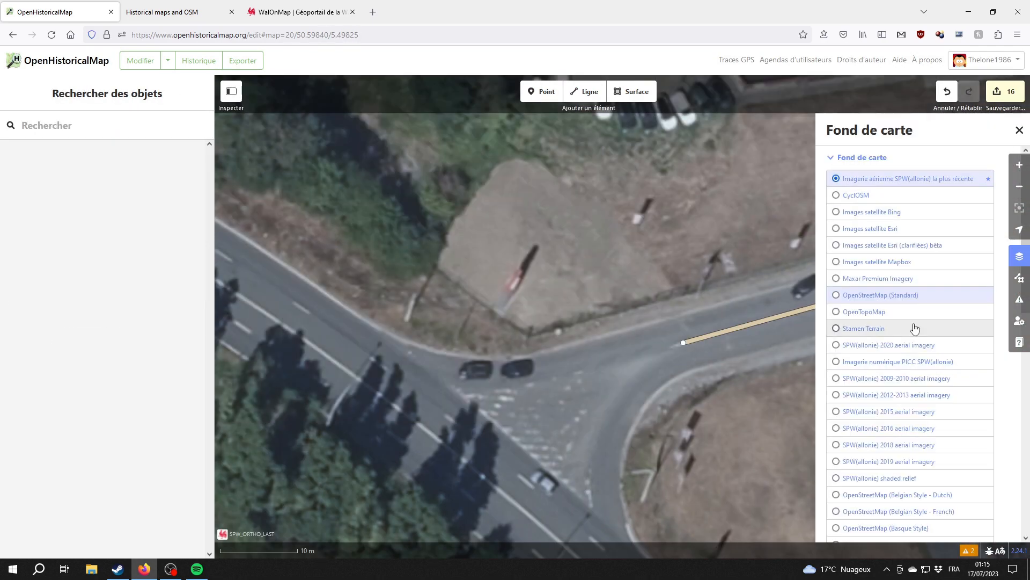
click(1019, 130)
scroll(632, 347, up, 2)
key(2)
click(710, 340)
click(623, 347)
click(525, 367)
click(465, 383)
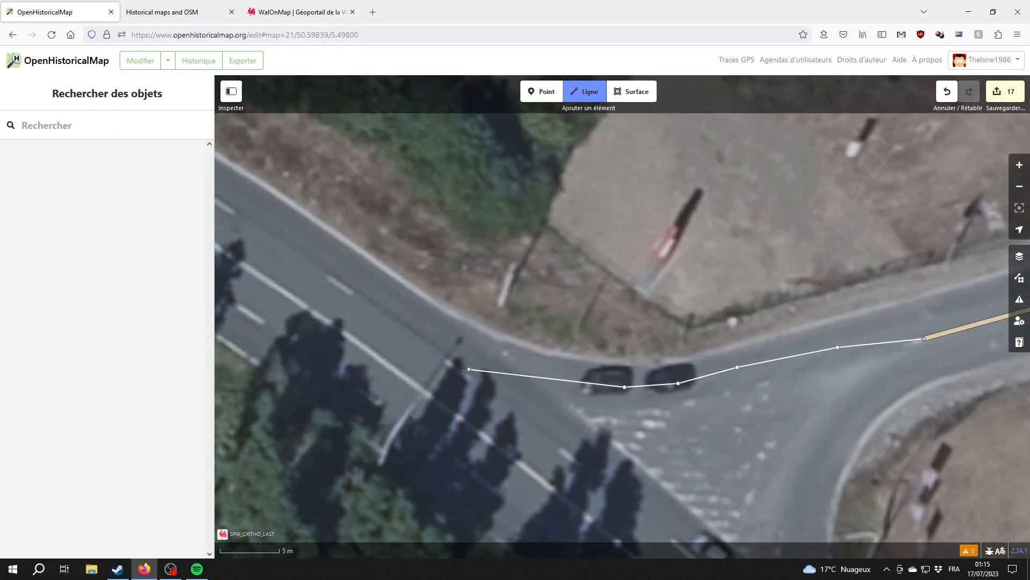
- Make the branch a one-way minor road named Rue Biefnot, start date 1981-03-13, source "En parcourant les rues de Seraing" with its author
click(102, 244)
click(573, 377)
click(89, 424)
text(1981-03-13)
click(90, 472)
text("En parcourant les rues de Seraing" de René Crine)
click(90, 510)
text(Rue Biefnot)
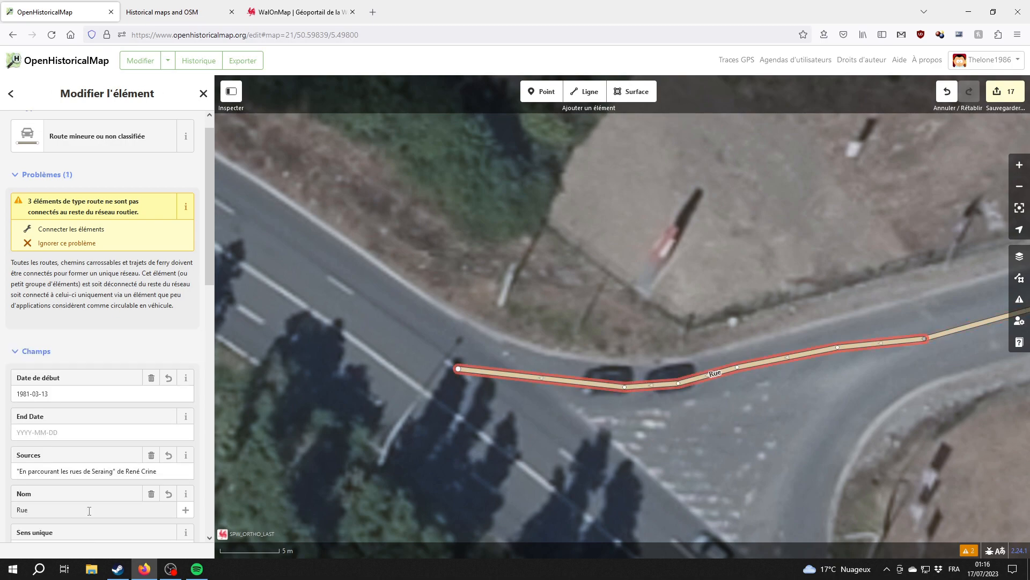
click(20, 437)
- Trace the fork's southern branch as one-way Rue Biefnot, start date 1981-03-13, source "En parcourant les rues de Seraing" with its author
click(583, 100)
click(566, 488)
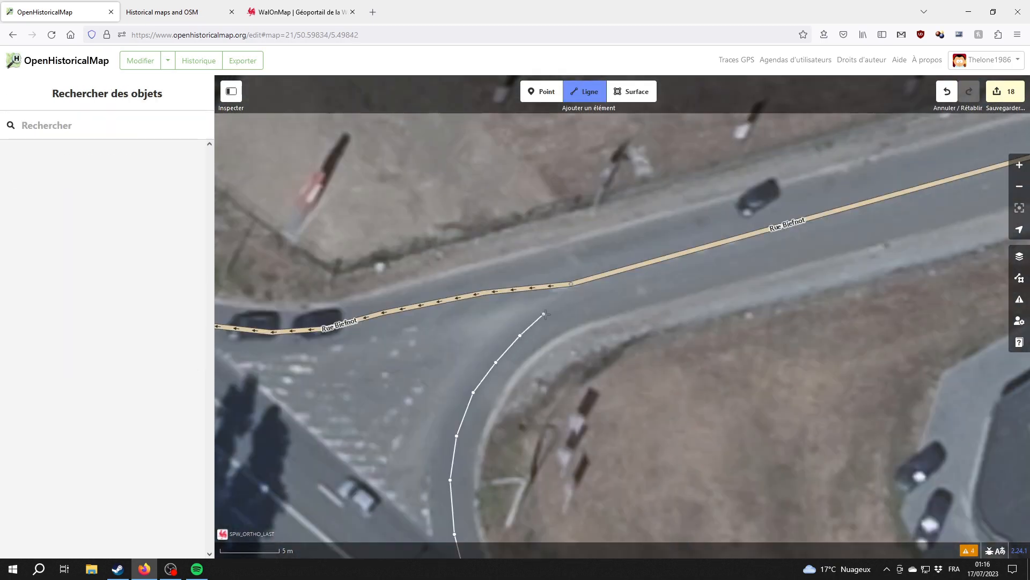
click(76, 414)
text(1981-03-13)
click(76, 492)
text("En parcourant les rues de Seraing" de René Crine)
click(64, 477)
text(Rue Biefnot)
click(20, 518)
click(545, 414)
- Check the Rue Biefnot attributes and examine the streets to its south on the SPW(allonie) PICC digital map
scroll(545, 413, down, 5)
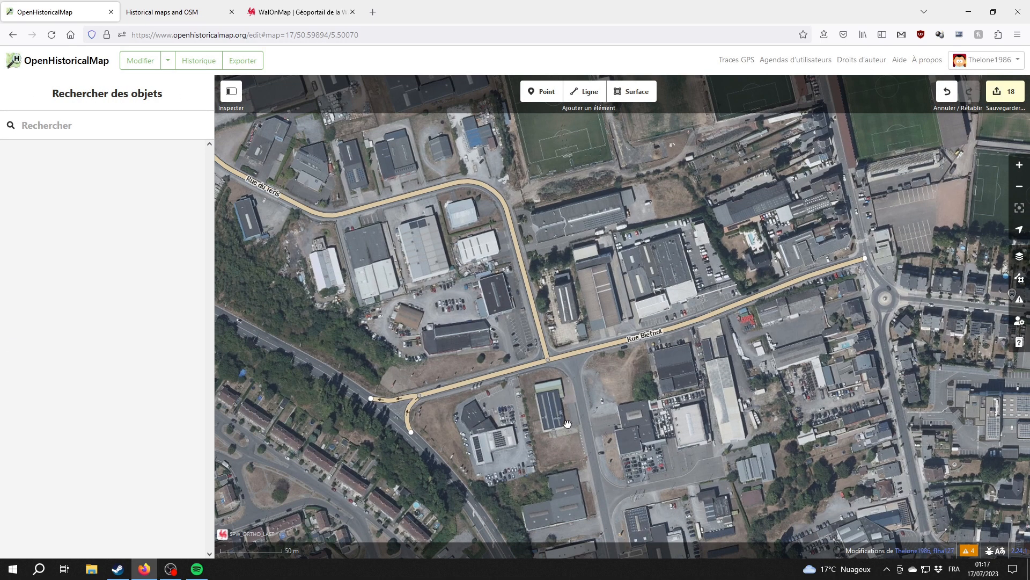
click(602, 347)
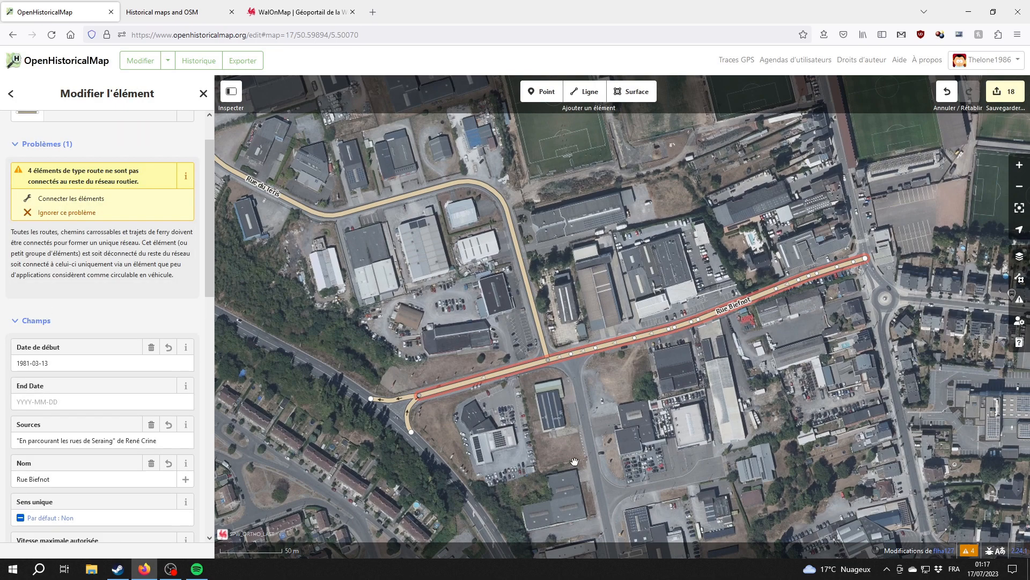
drag(637, 520, 631, 317)
drag(633, 484, 595, 468)
click(1020, 256)
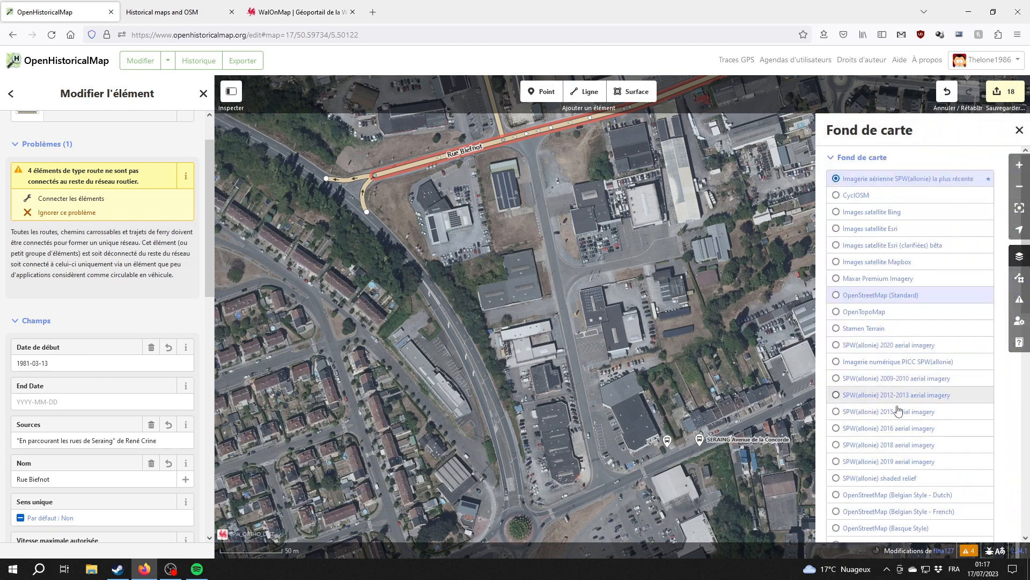
click(899, 362)
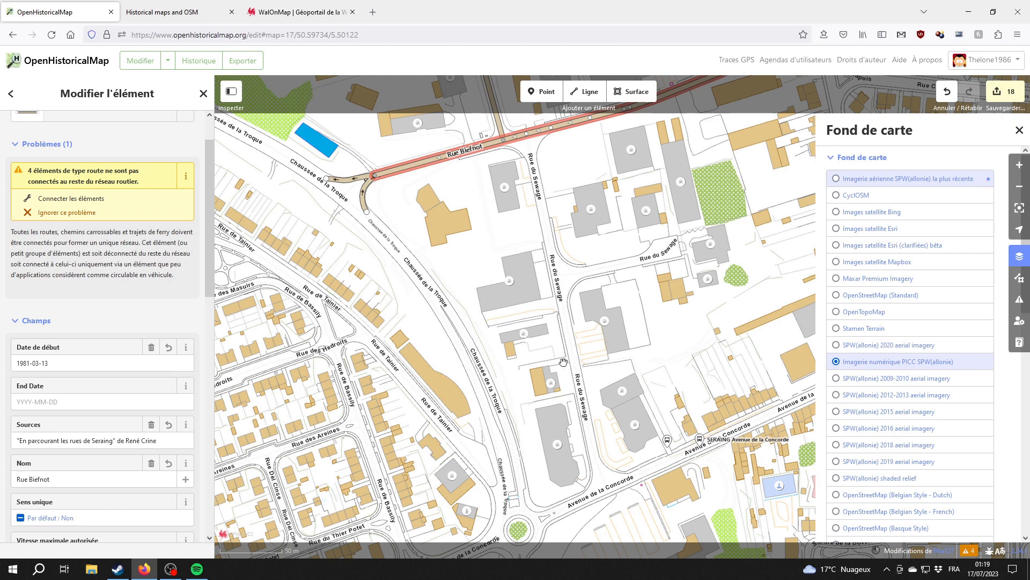
drag(565, 294, 504, 449)
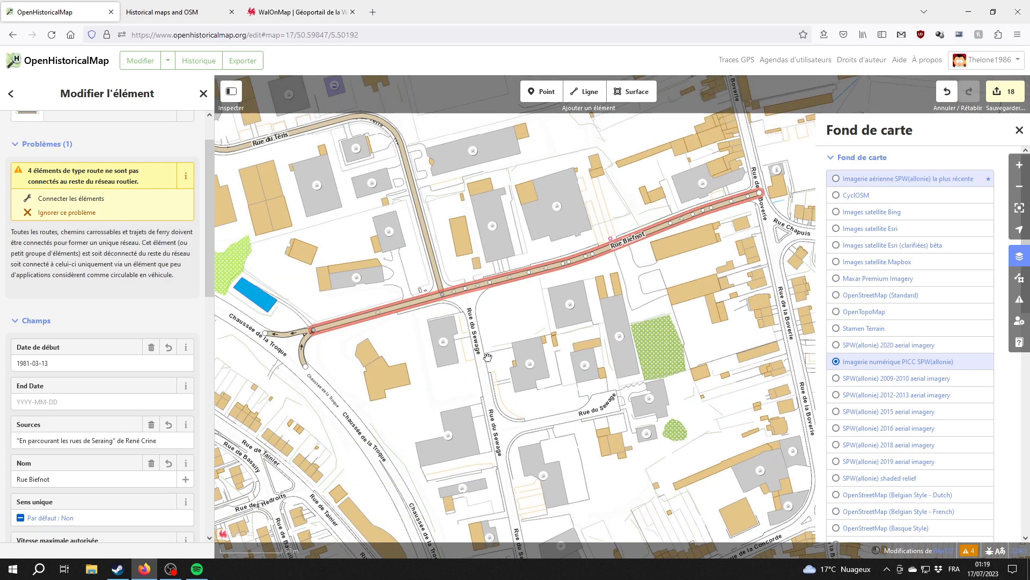
- Draw the road running south from Rue Biefnot over the OpenStreetMap background and name it Rue du Sewage
click(490, 309)
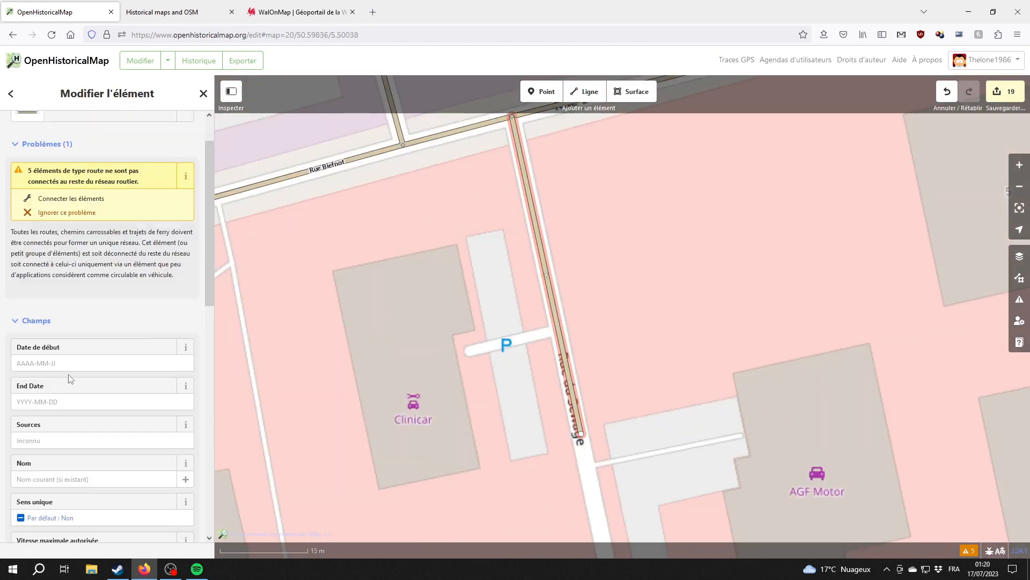
click(87, 479)
text(Rue)
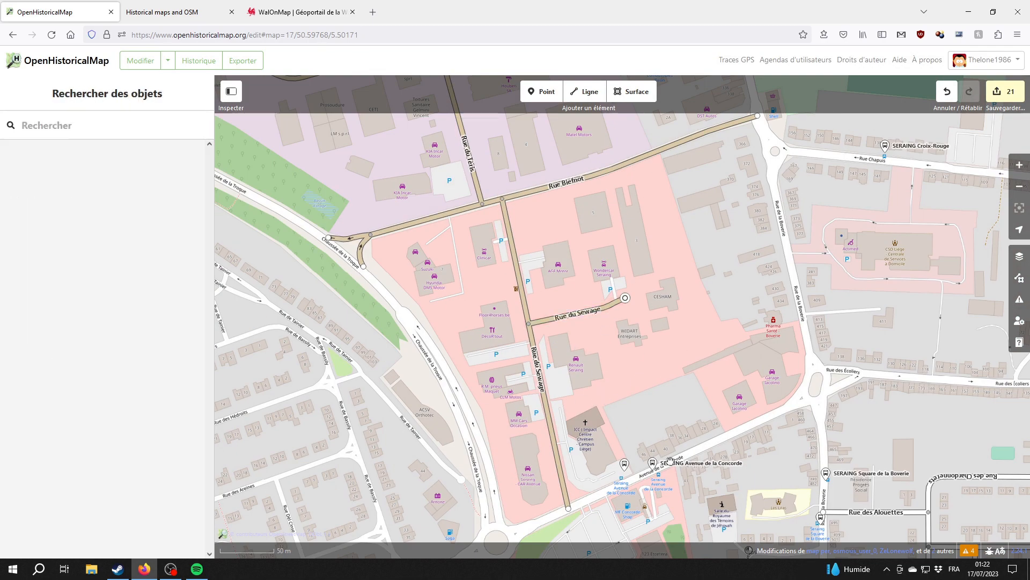
click(542, 381)
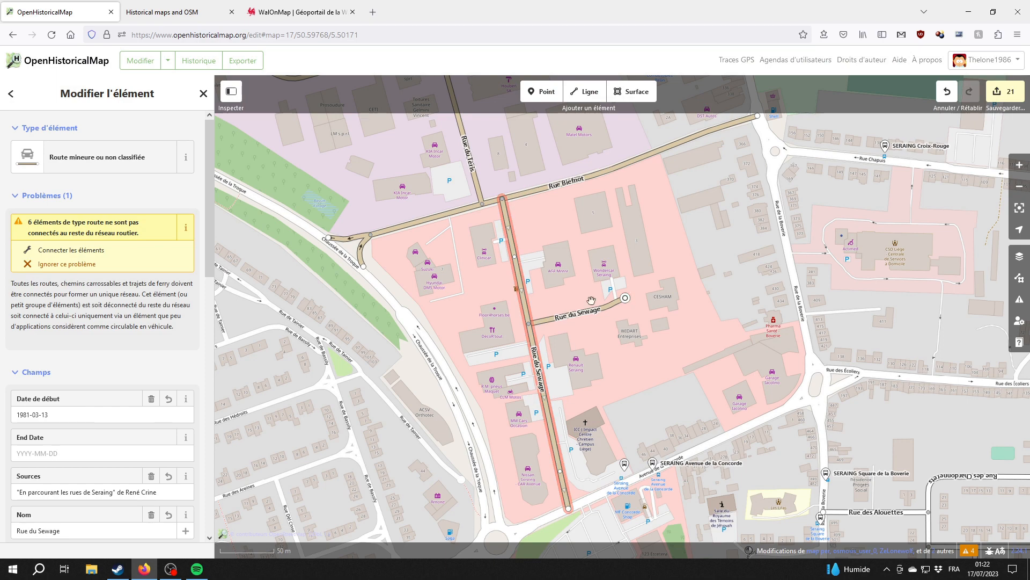
- Start a residential road off Rue de la Boverie named Square de la Boverie, start date 1952-07-29, source "En parcourant les rues de Seraing" with its author
click(572, 317)
click(547, 239)
drag(724, 428, 550, 267)
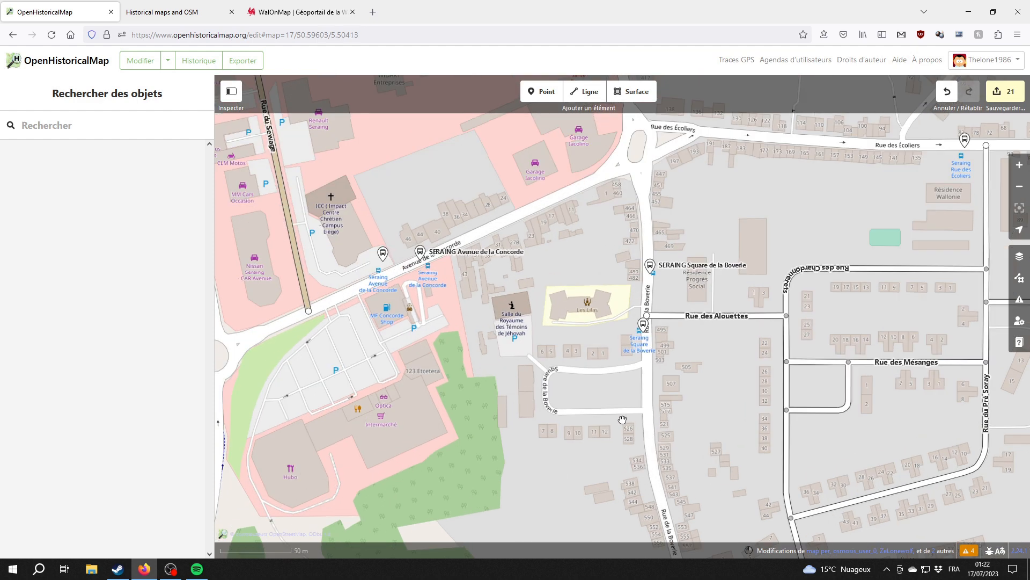
drag(639, 426, 604, 394)
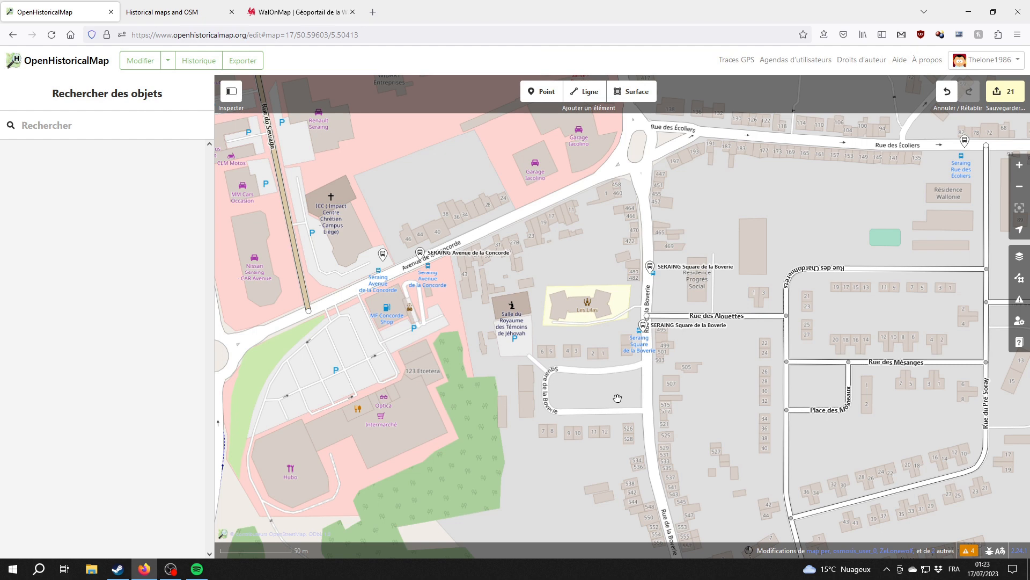
scroll(613, 402, up, 3)
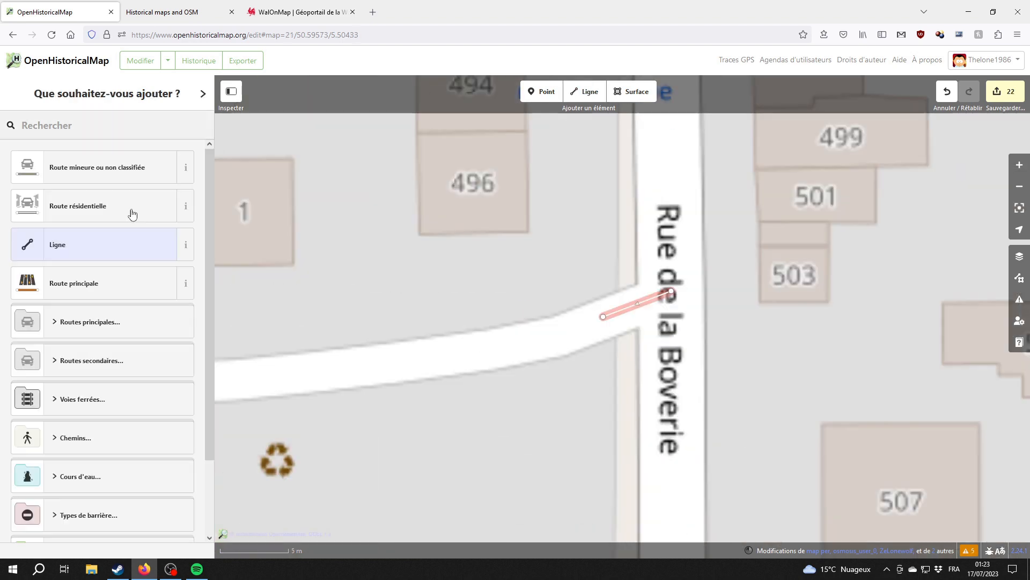
click(91, 203)
click(67, 437)
text(1952-0)
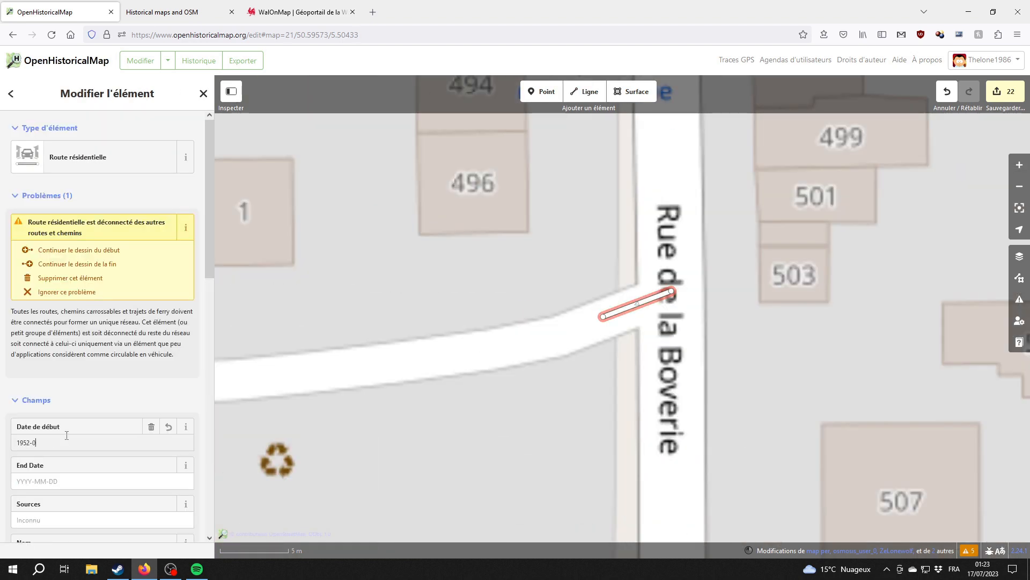
text(7-29 de la Boverie)
- Trace Square de la Boverie westward around its loop and back east to Rue de la Boverie over the OpenStreetMap background
scroll(668, 454, up, 1)
click(545, 287)
click(649, 310)
click(515, 352)
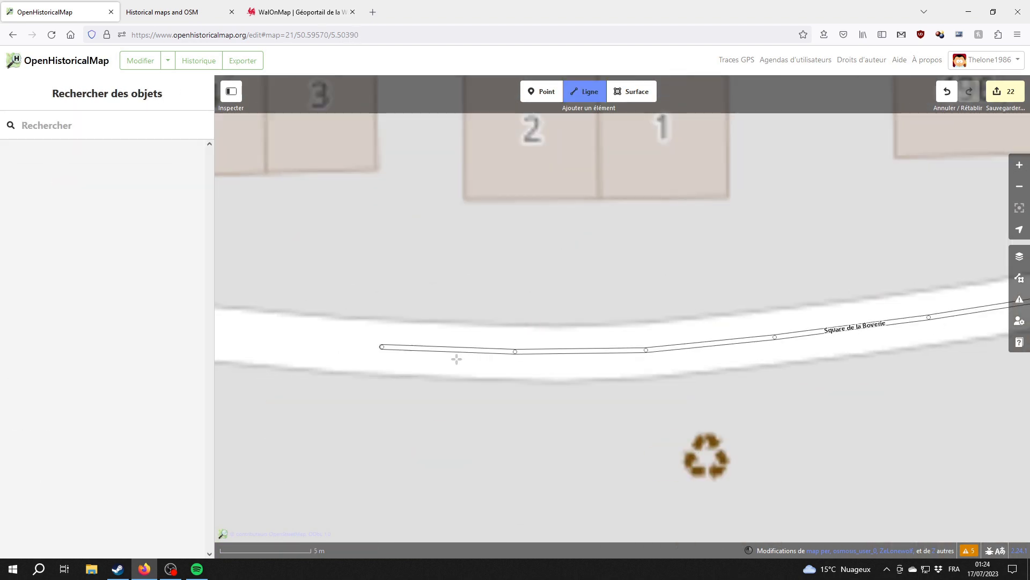
drag(455, 358, 798, 373)
click(544, 347)
click(462, 340)
click(413, 342)
drag(331, 376, 590, 291)
click(565, 324)
click(541, 363)
click(541, 353)
click(567, 376)
click(605, 395)
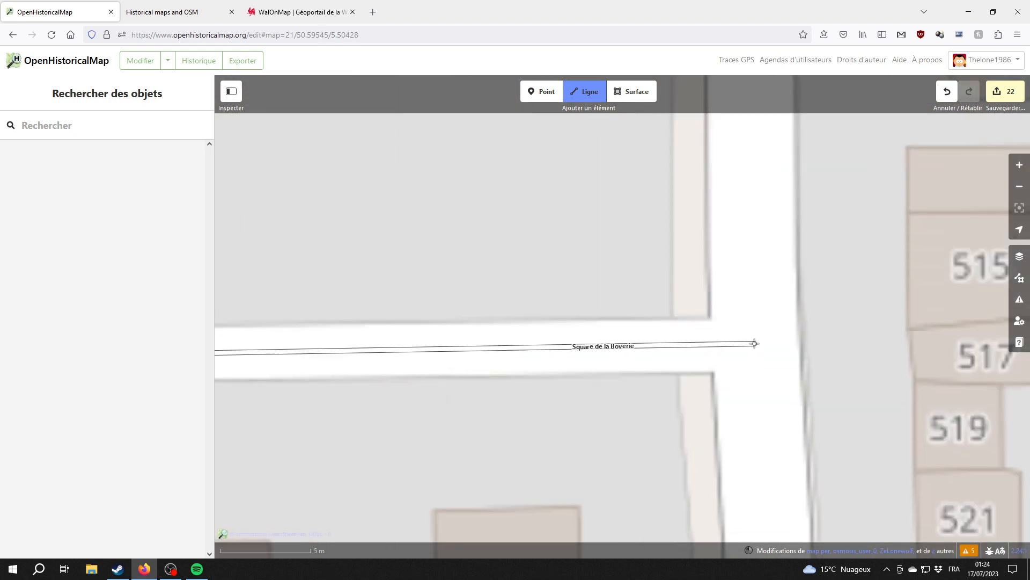
double_click(753, 342)
- Compare the traced loop with the PICC digital map and set the latest SPW(allonie) aerial imagery as background
scroll(431, 368, down, 3)
click(1019, 257)
click(908, 179)
drag(329, 537, 490, 394)
click(898, 361)
click(908, 179)
drag(700, 265, 522, 409)
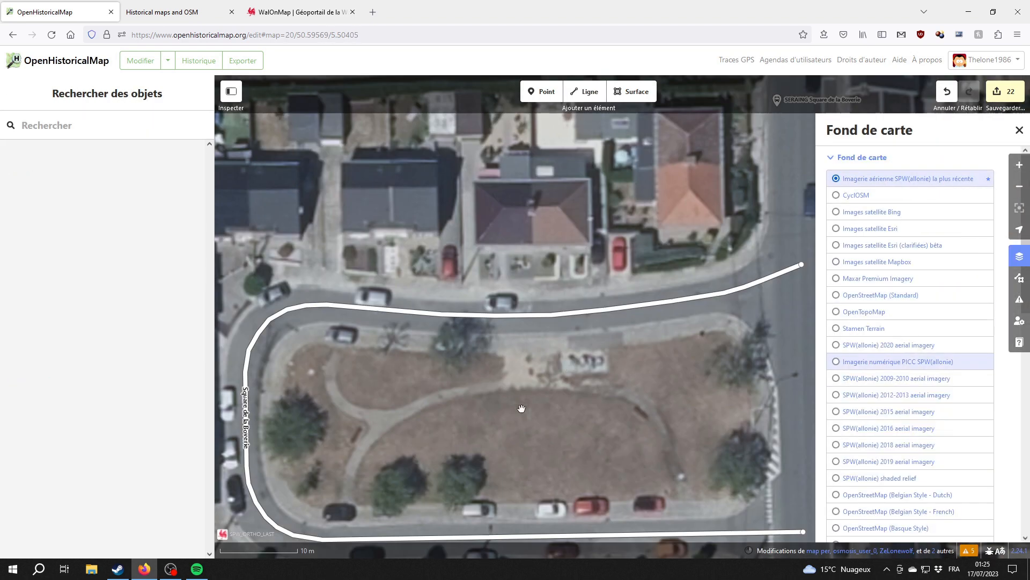
- Check the start date, source and name fields of Square de la Boverie
scroll(518, 451, down, 5)
scroll(622, 446, down, 2)
click(548, 436)
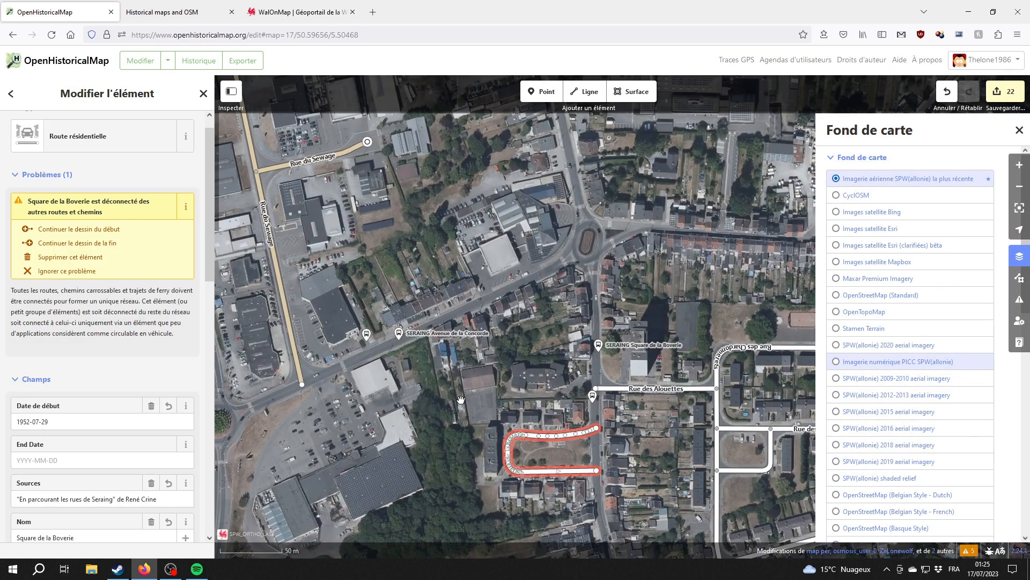
drag(465, 394, 520, 398)
click(520, 398)
scroll(494, 440, down, 3)
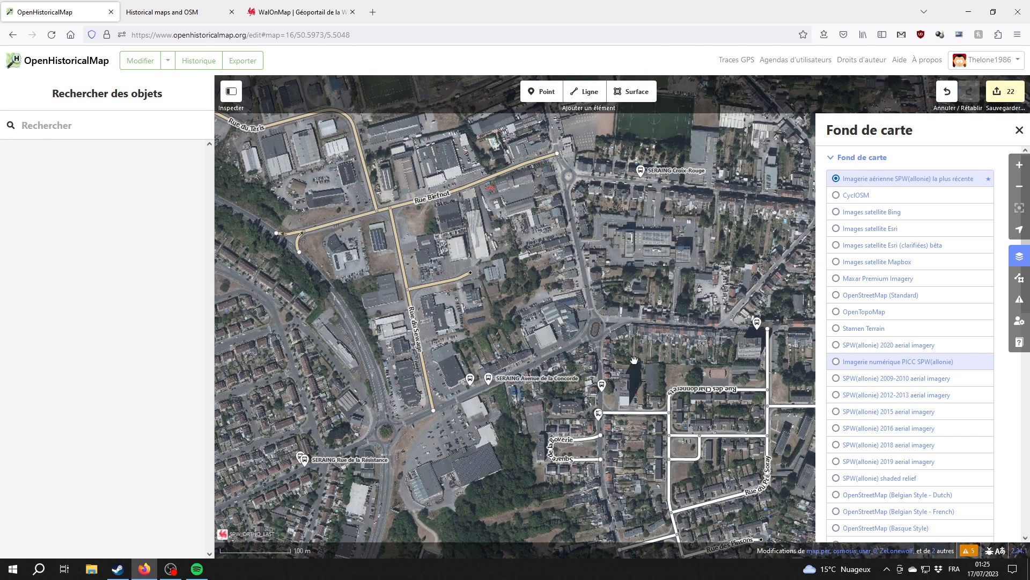
- Examine the street network around Rue Biefnot, Rue du Sewage and Square de la Boverie on the aerial imagery for unmapped roads
drag(677, 281, 517, 372)
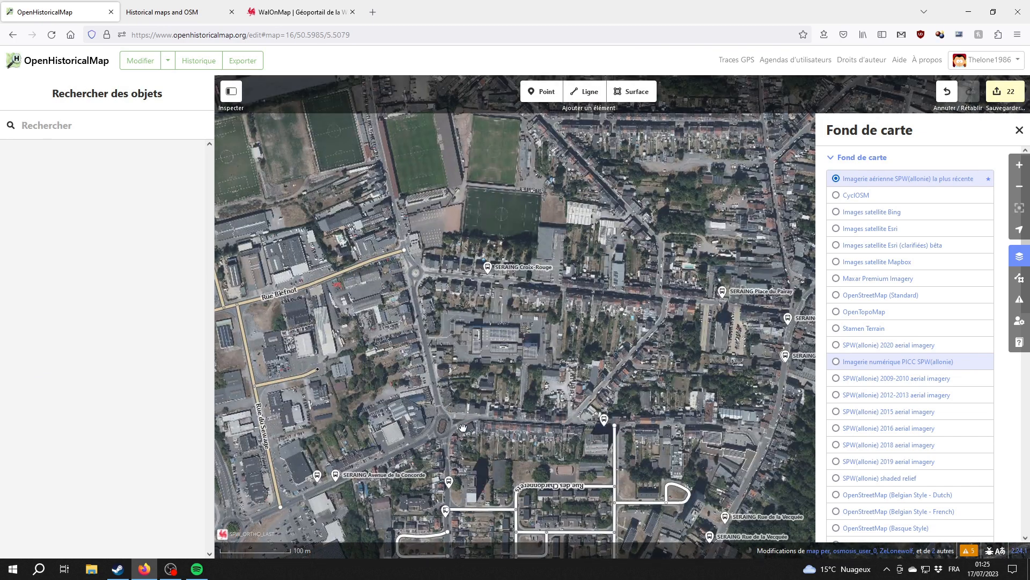
drag(304, 509, 519, 362)
drag(498, 450, 572, 342)
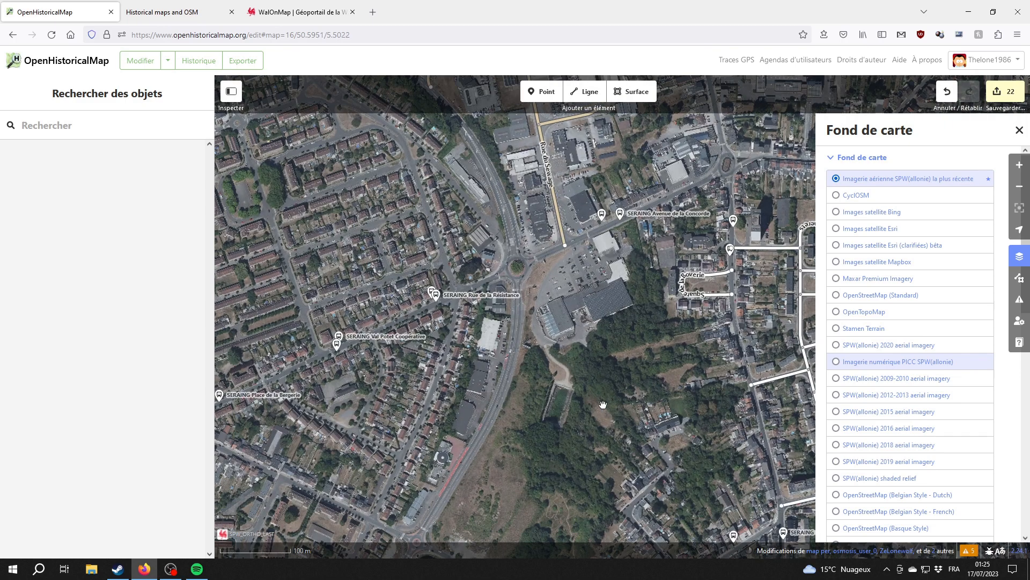
drag(605, 405, 389, 414)
drag(386, 224, 361, 343)
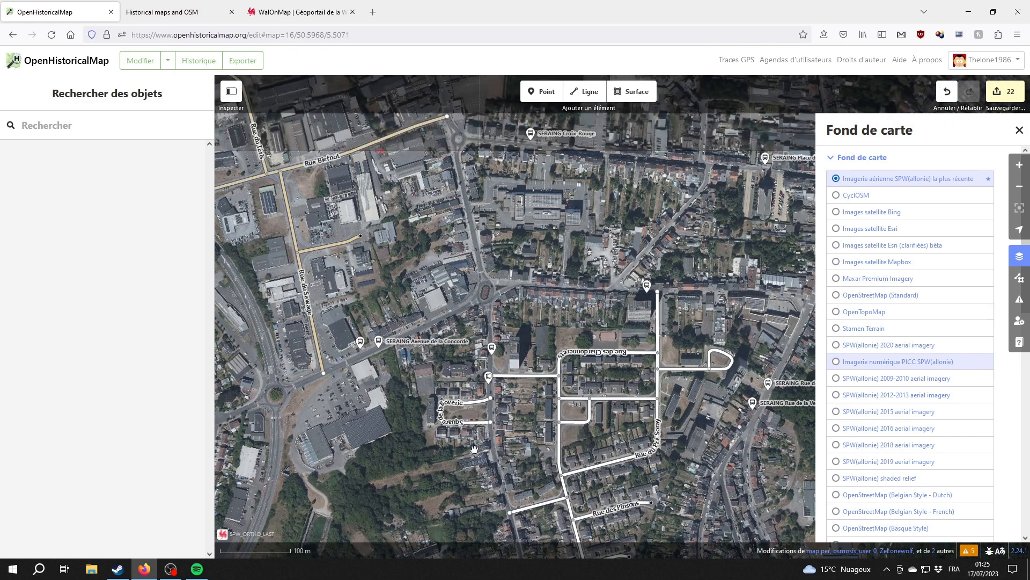
drag(526, 471, 718, 518)
drag(431, 391, 577, 388)
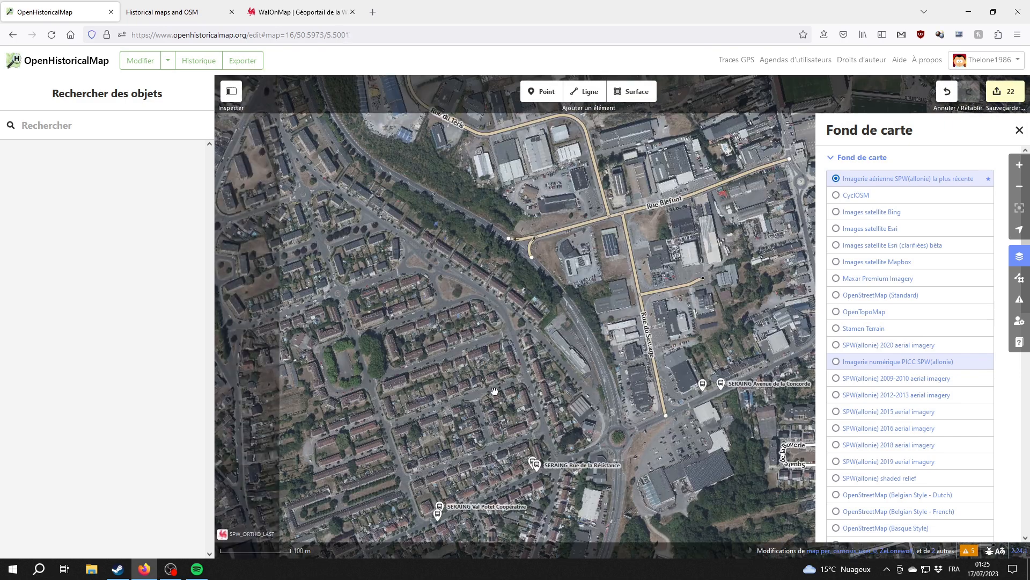
drag(557, 337, 323, 463)
drag(591, 446, 474, 231)
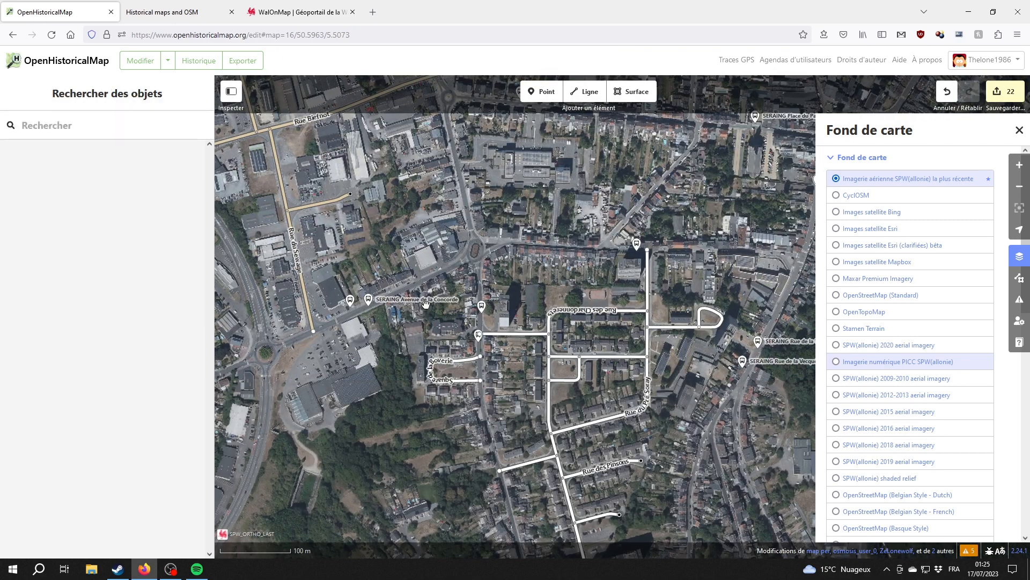
drag(544, 333, 720, 515)
scroll(585, 344, down, 3)
drag(534, 524, 462, 480)
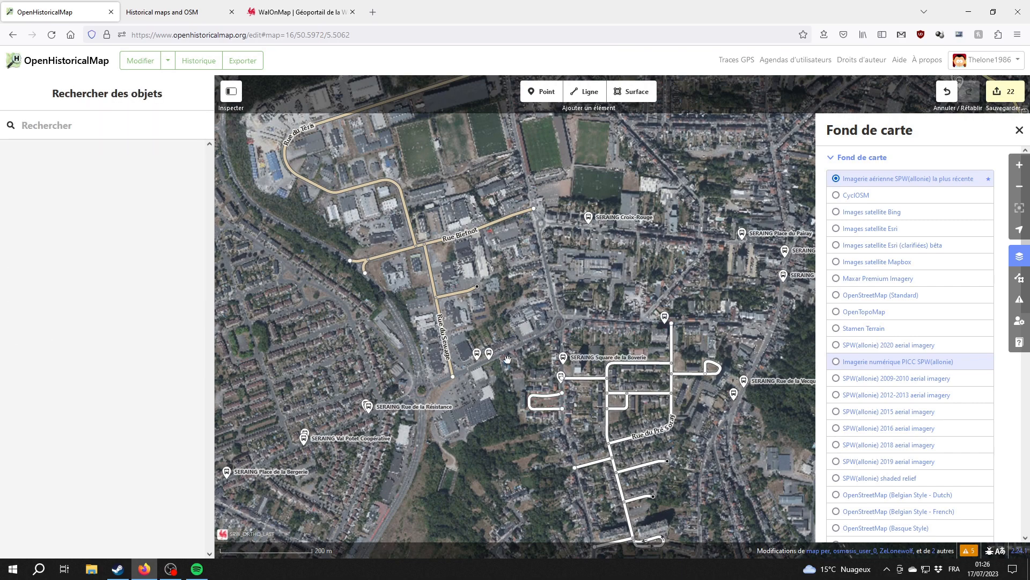
drag(488, 267, 532, 399)
drag(567, 442, 565, 325)
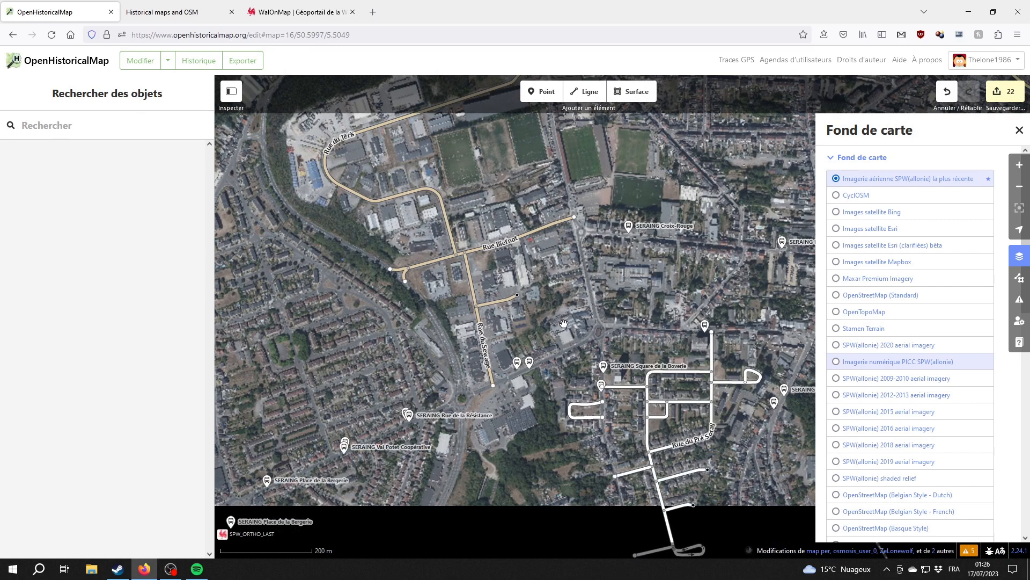
scroll(572, 332, up, 1)
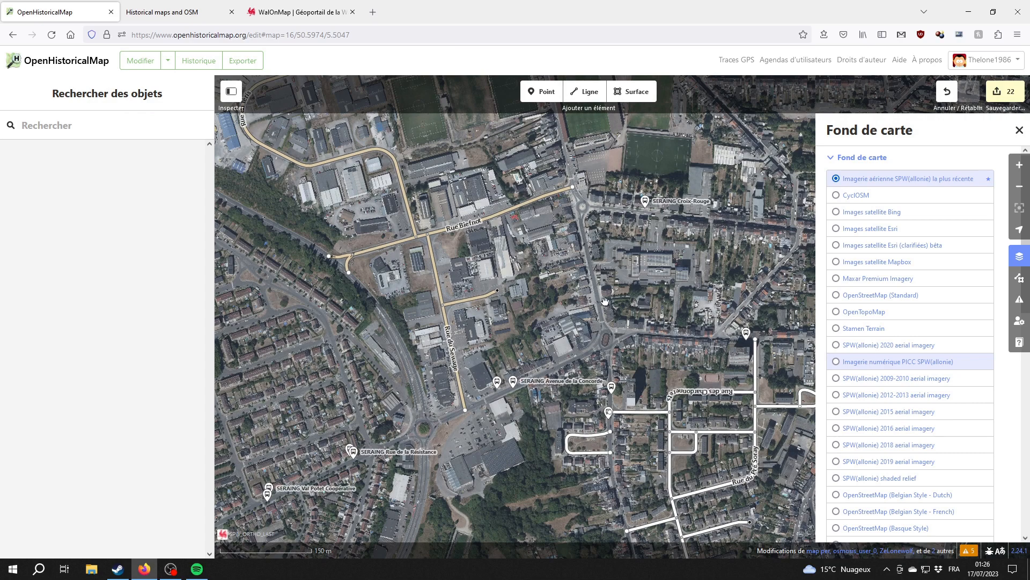
drag(601, 280, 541, 393)
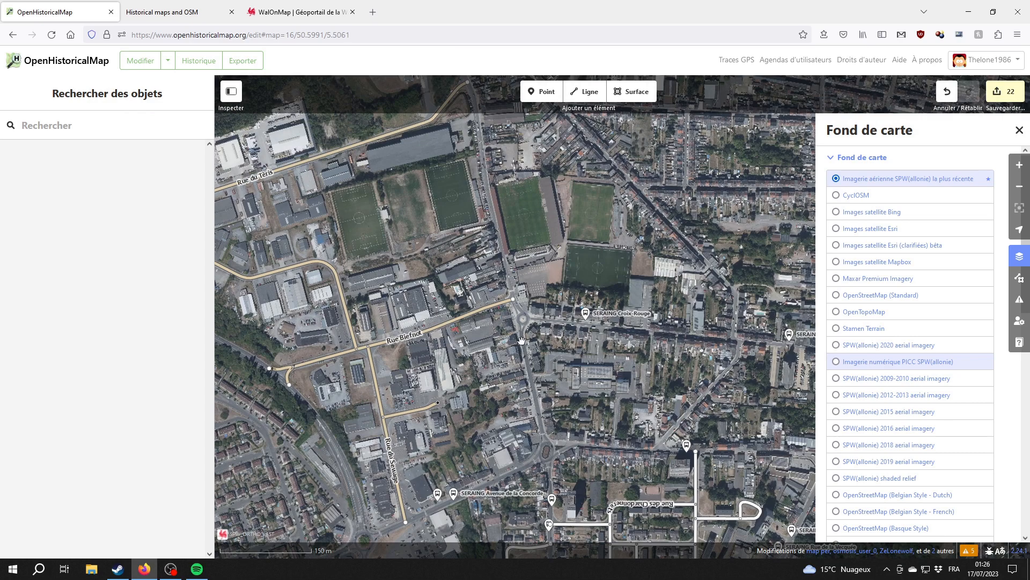
drag(460, 377, 526, 301)
drag(493, 483, 541, 292)
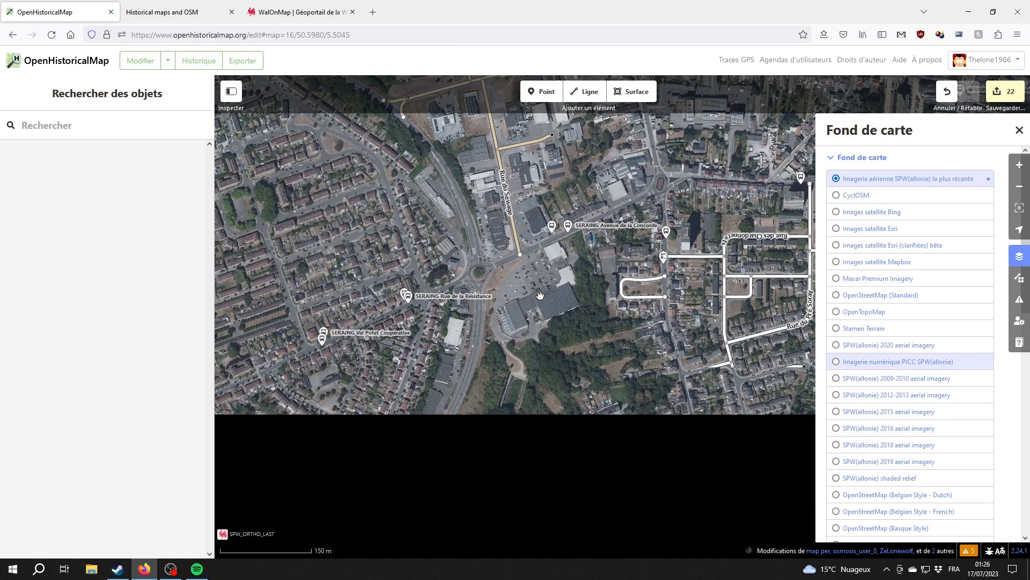
drag(519, 348, 599, 195)
drag(546, 506, 589, 316)
- Check the attributes and relations of the unnamed residential road that crosses the western ends of Rue de l'Aviation and Voie de la Butte
click(590, 318)
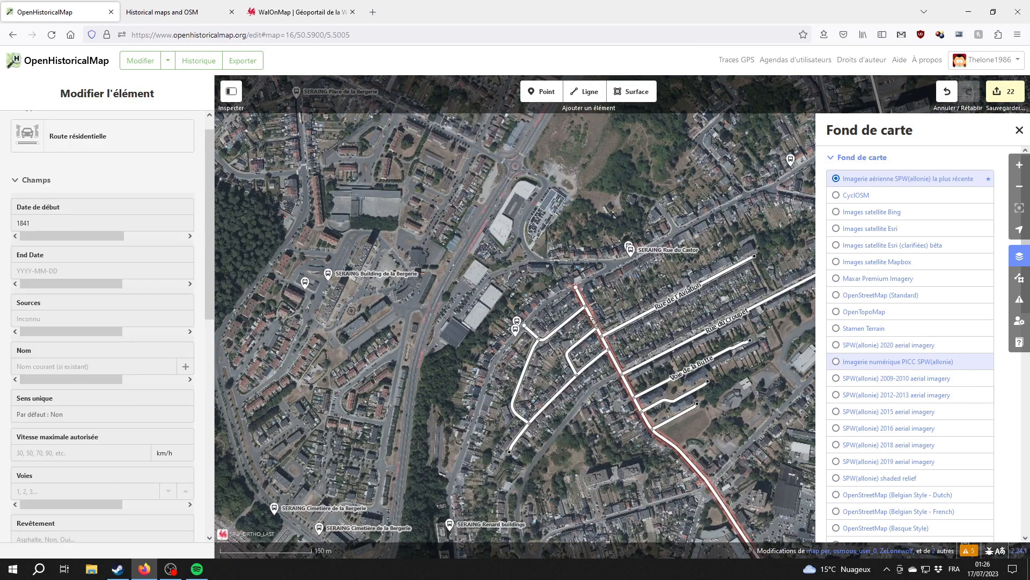
scroll(100, 421, down, 5)
scroll(100, 418, down, 5)
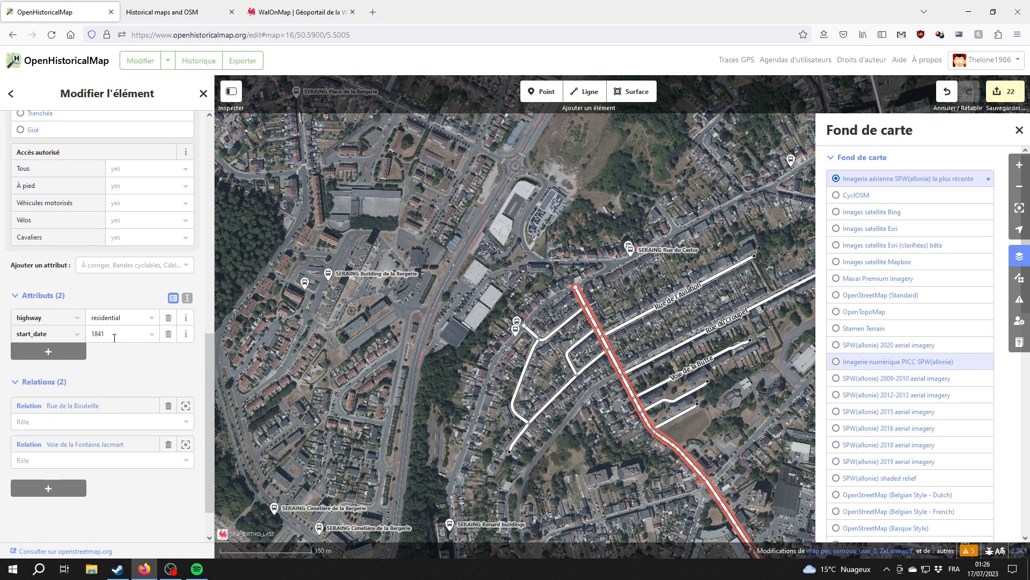
click(417, 335)
- Check the attributes and relations of Rue du Many along the Meuse
drag(424, 185, 530, 513)
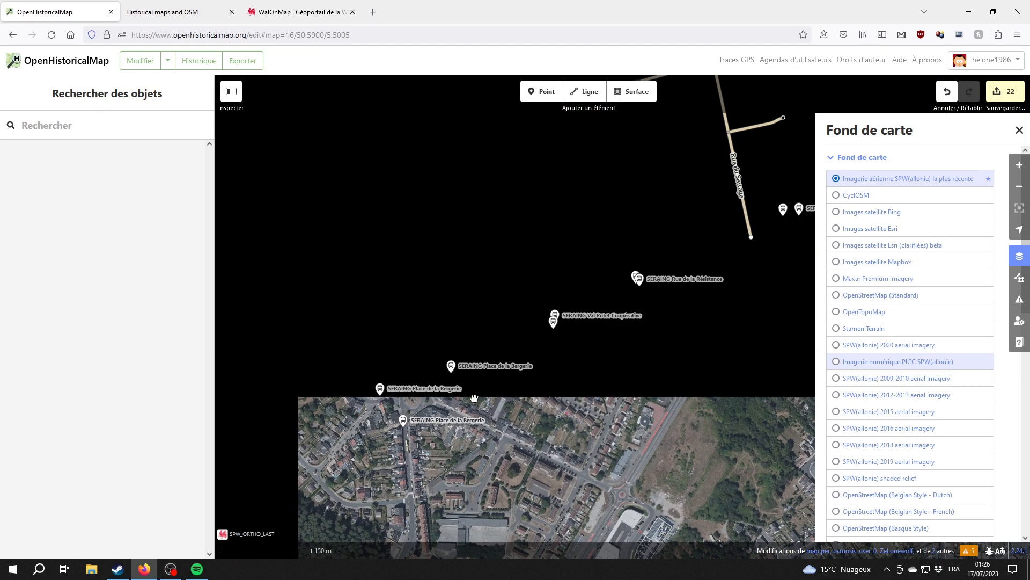
drag(402, 278, 556, 483)
drag(405, 116, 497, 295)
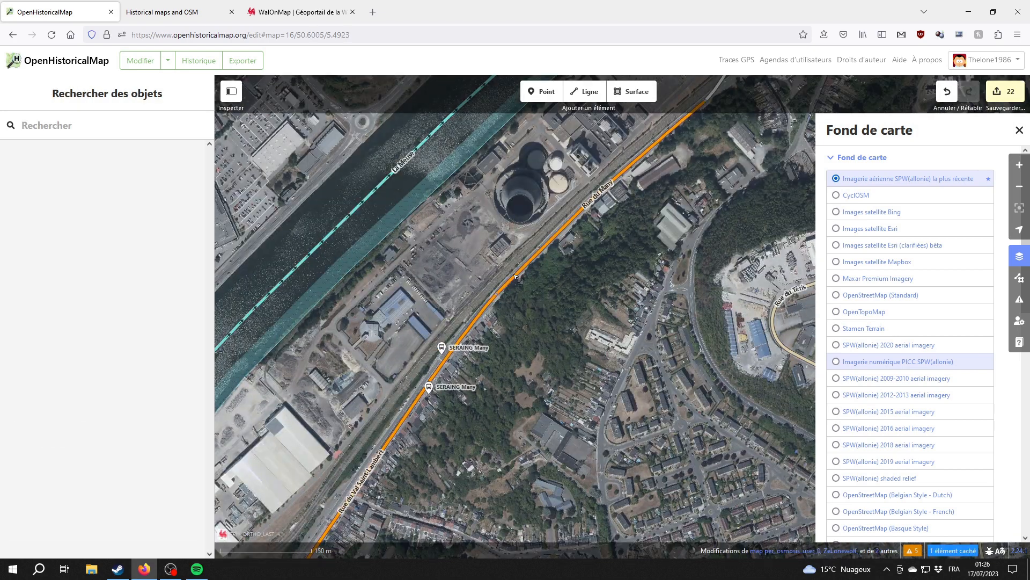
click(498, 295)
scroll(145, 366, down, 5)
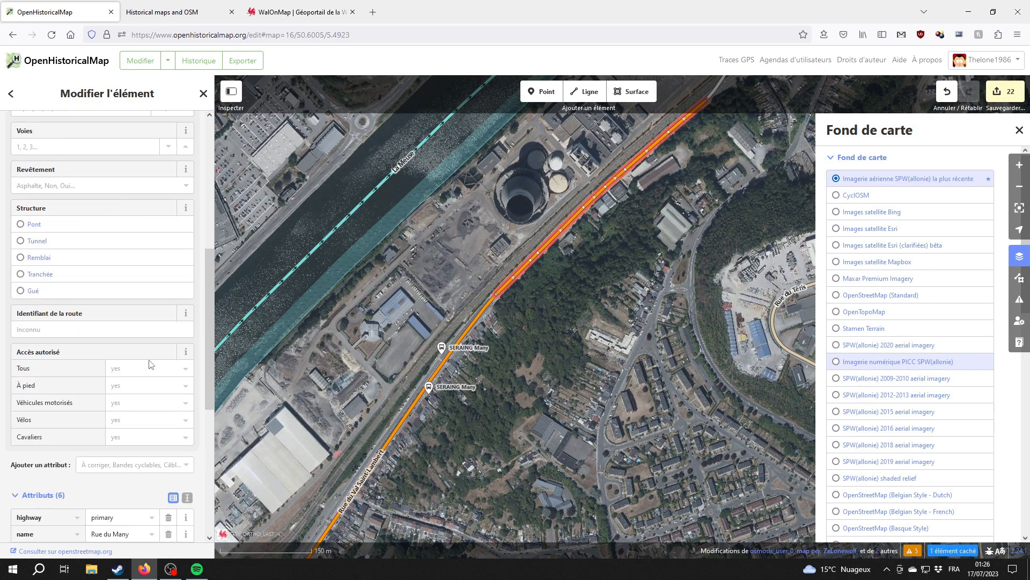
scroll(98, 386, down, 3)
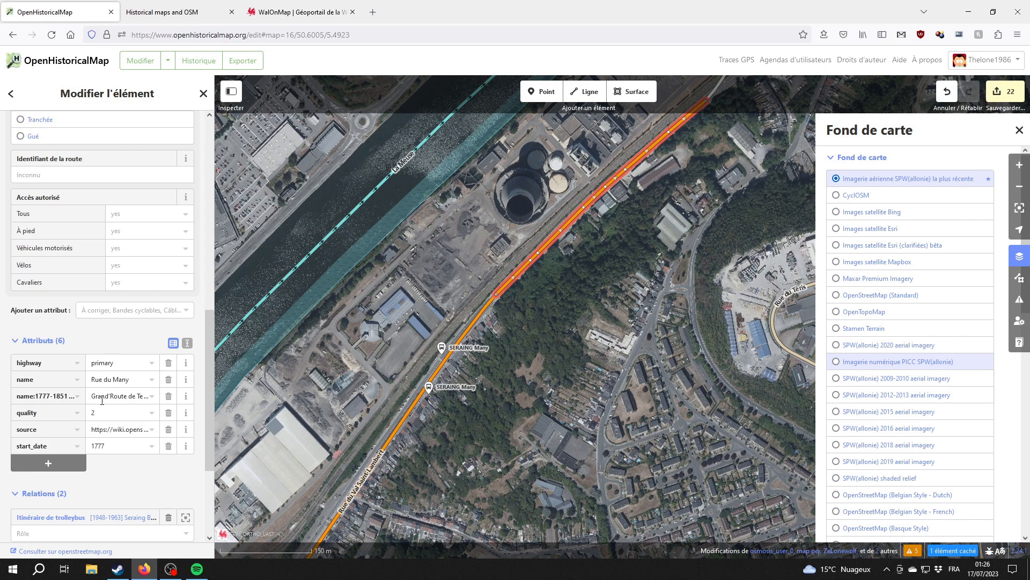
- Look over the streets from Rue de l'Aviation north to Rue du Téris on the aerial imagery and close the background settings
drag(646, 481, 318, 278)
drag(754, 498, 544, 348)
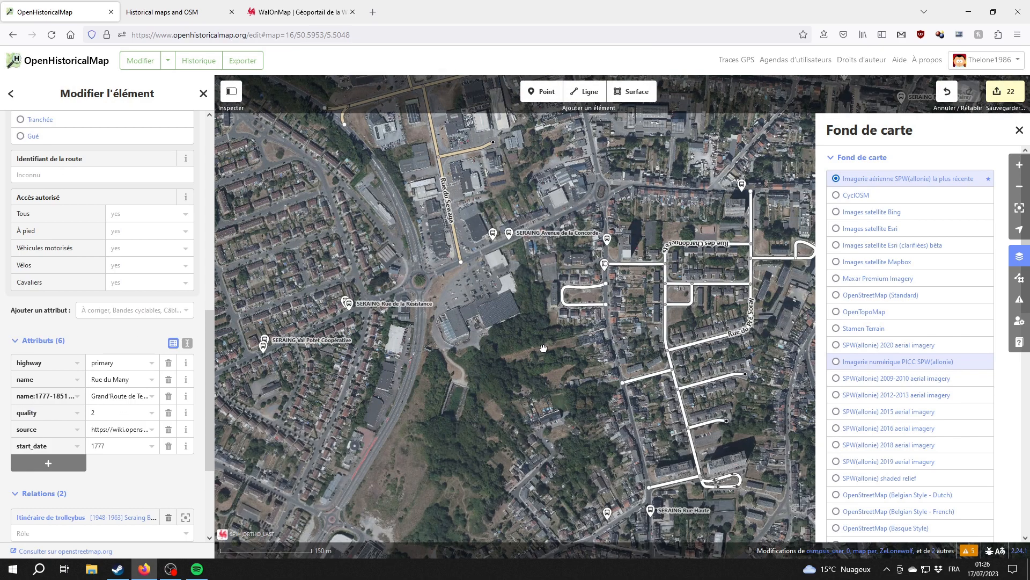
click(544, 348)
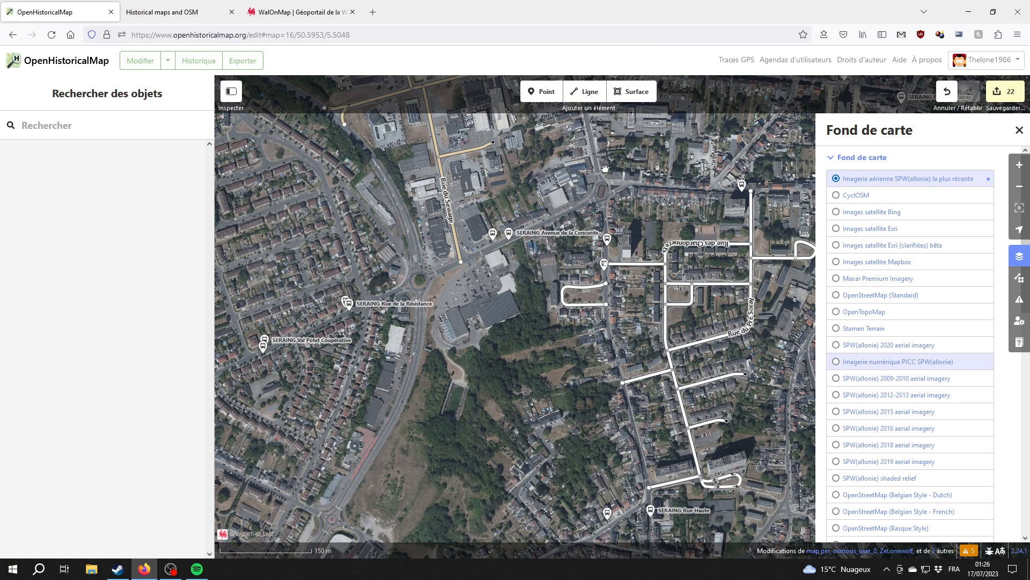
drag(542, 285, 576, 204)
drag(580, 363, 569, 214)
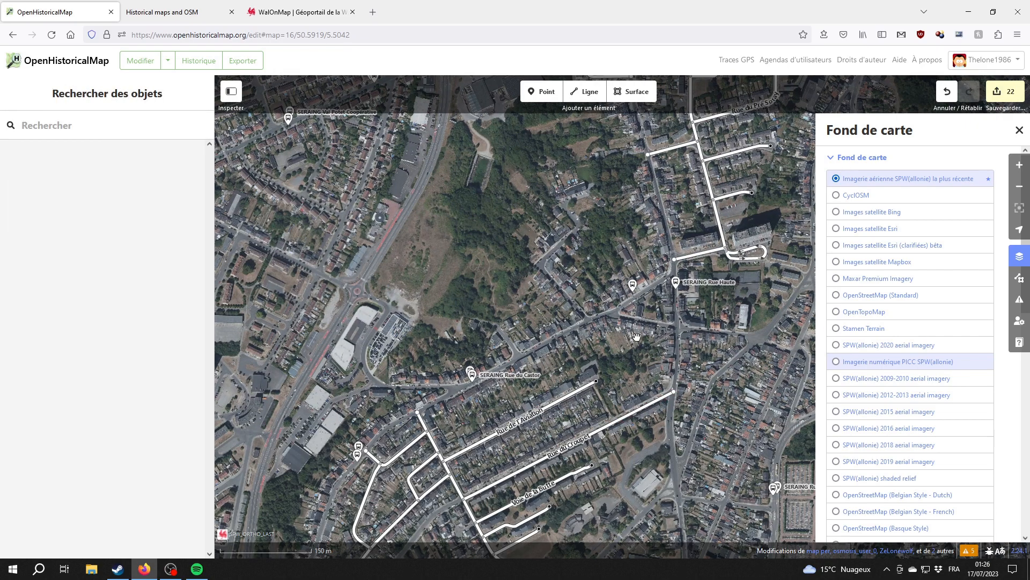
drag(636, 328, 585, 521)
drag(533, 311, 543, 500)
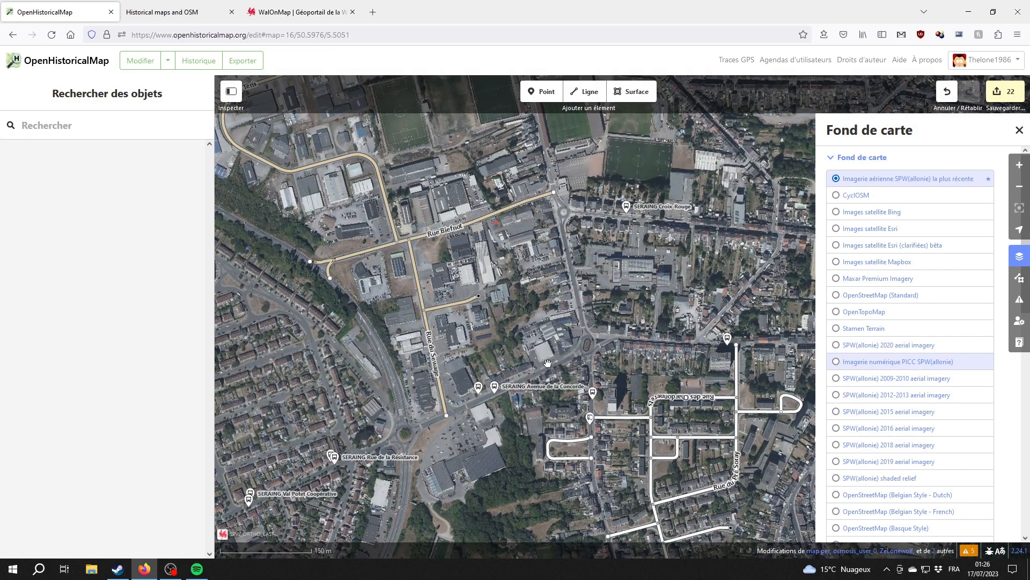
drag(534, 280, 548, 372)
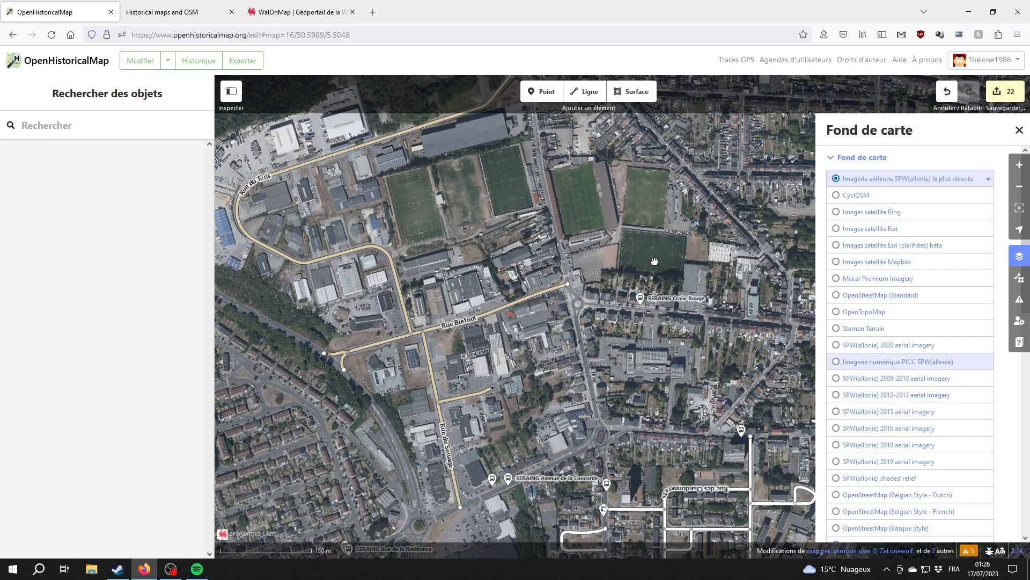
click(1019, 131)
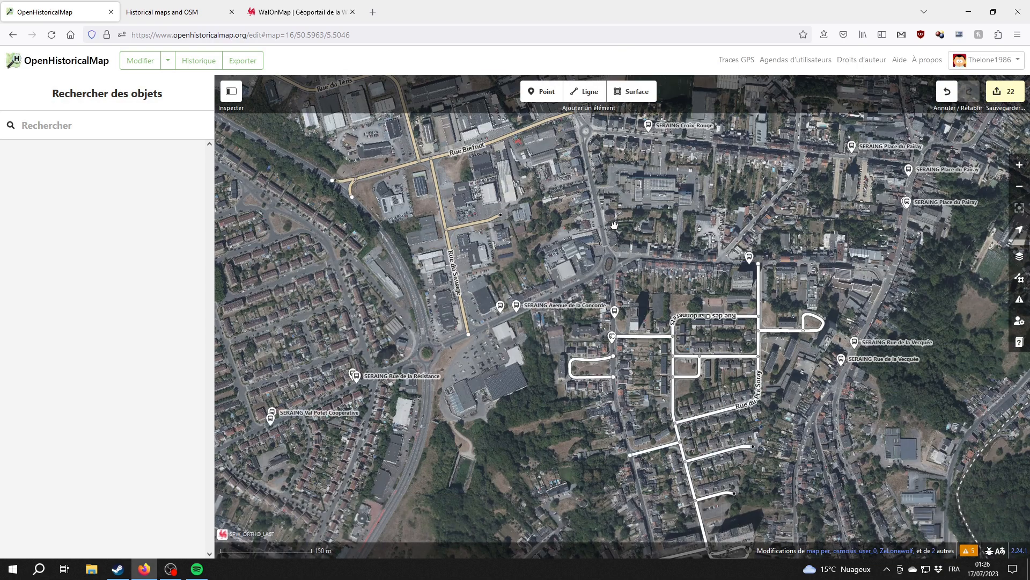
drag(604, 395, 612, 223)
- Review the upload warnings, including the missing exit of Rue Biefnot, leave the upload form and examine Rue Biefnot's western fork
click(1004, 92)
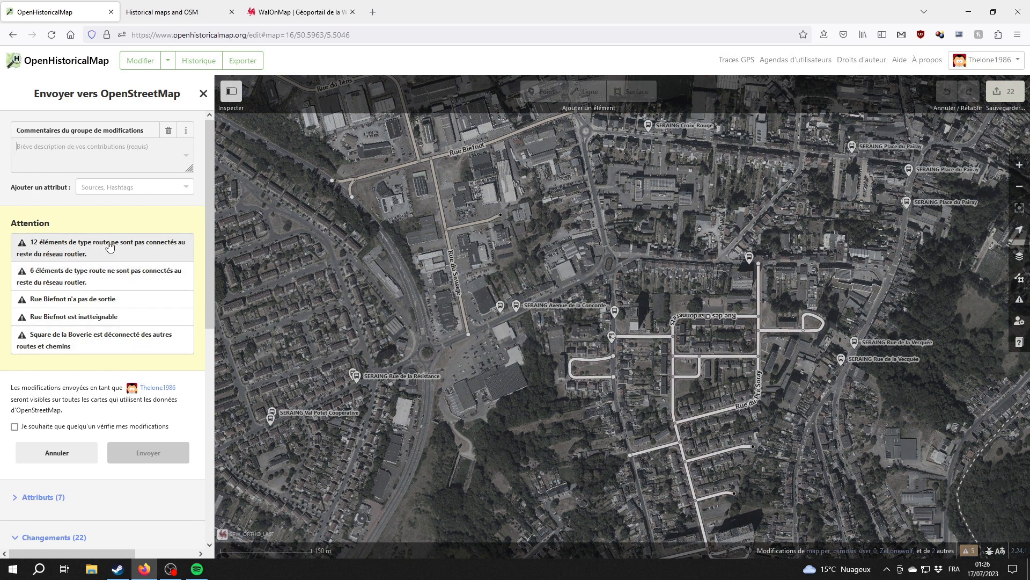
click(99, 302)
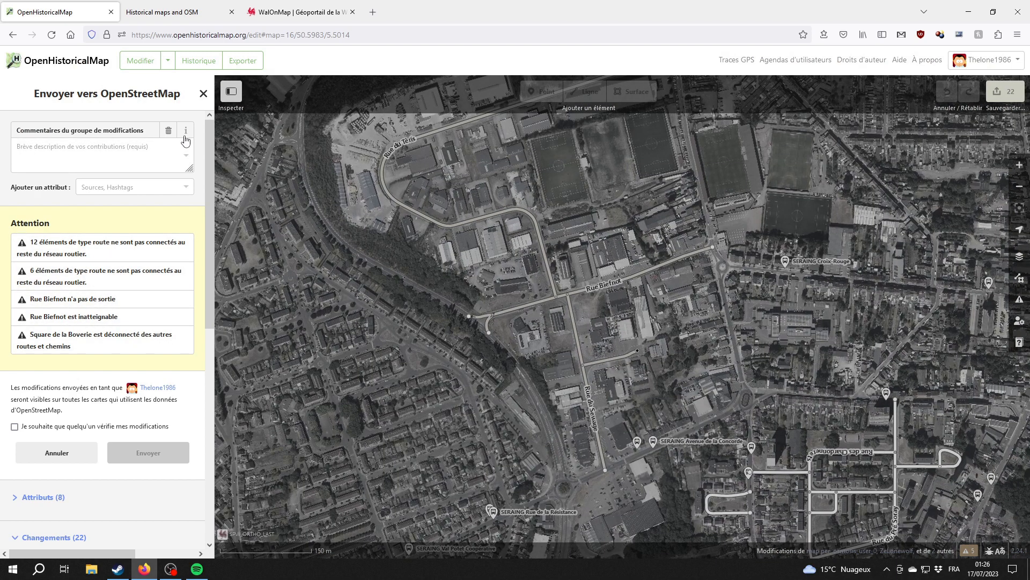
click(203, 93)
scroll(492, 351, up, 5)
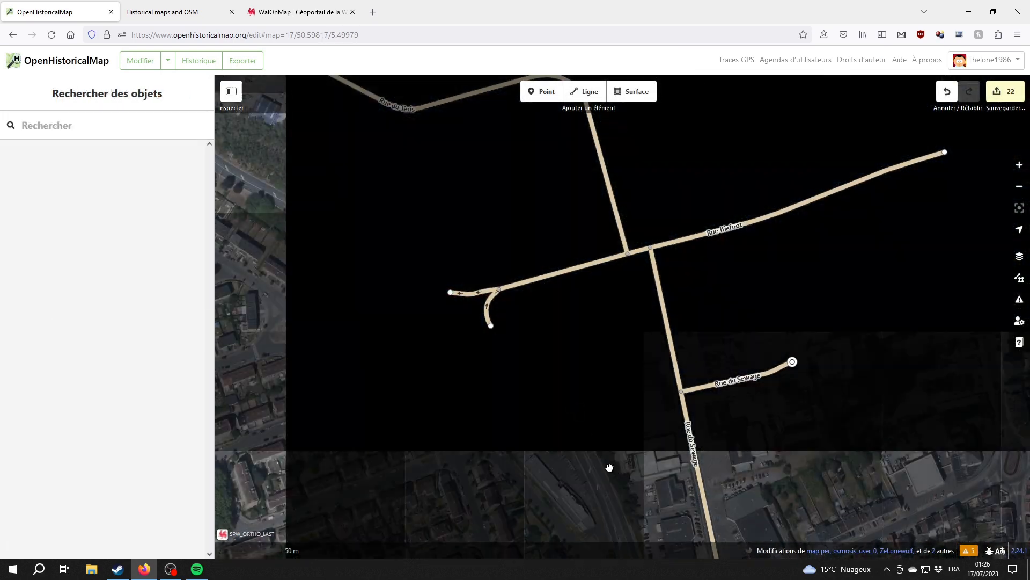
drag(630, 529, 567, 487)
drag(359, 189, 533, 356)
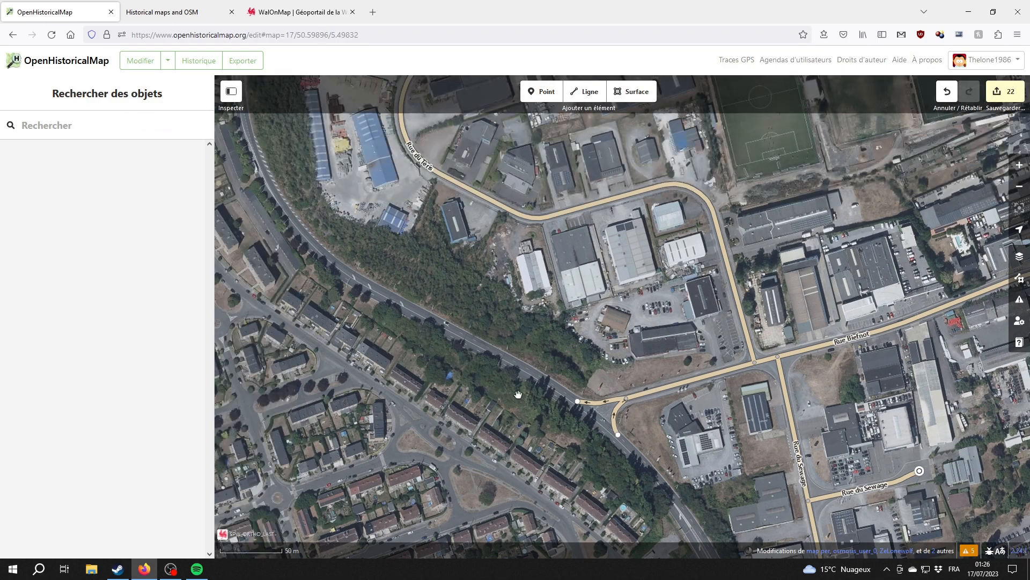
- Look over Rue Biefnot's western fork, Rue du Sewage and the housing estate to the southwest on the aerial imagery
drag(303, 229, 446, 379)
drag(571, 451, 389, 267)
drag(570, 453, 499, 300)
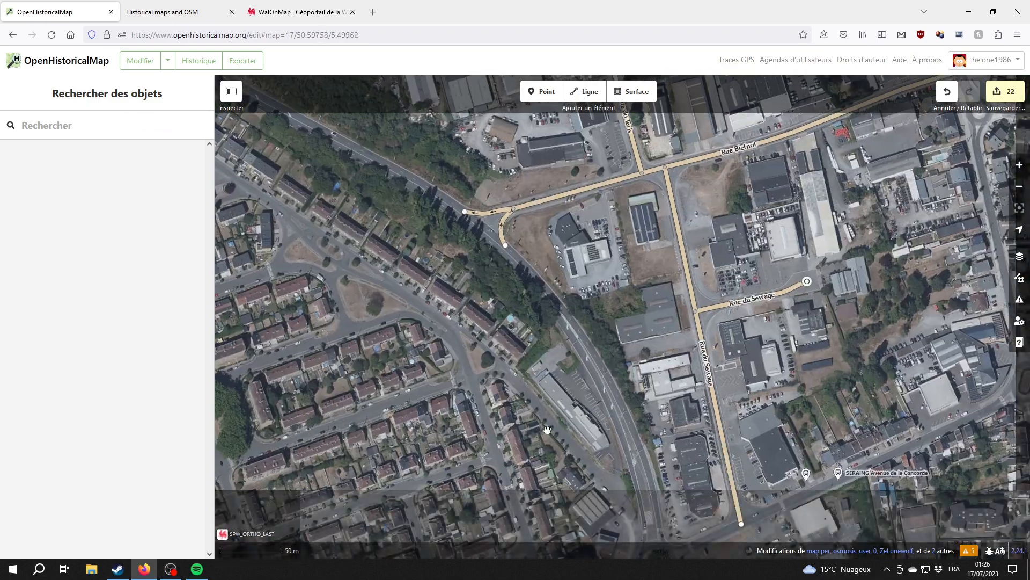
drag(536, 470, 531, 334)
drag(480, 275, 624, 360)
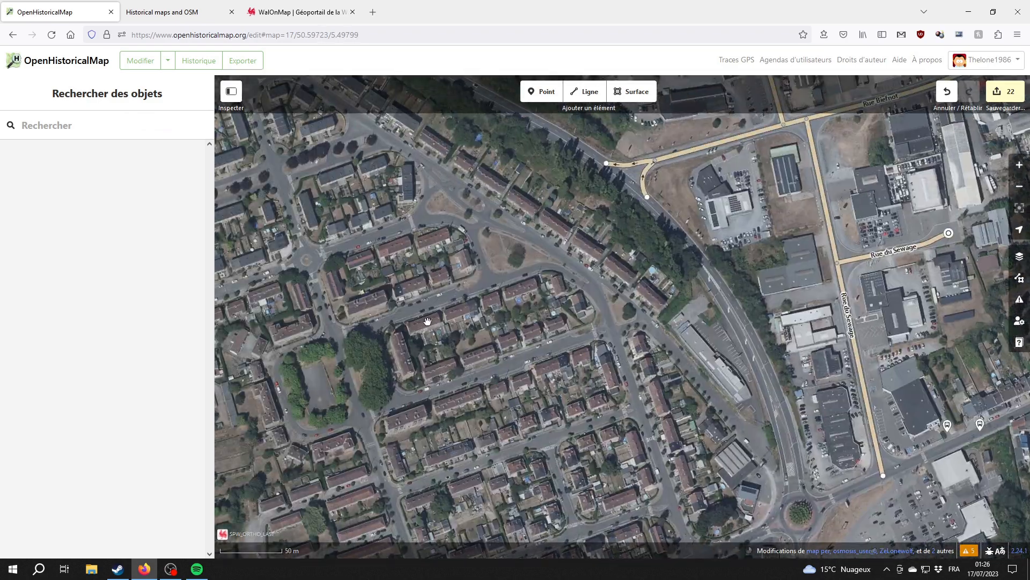
drag(677, 190, 339, 358)
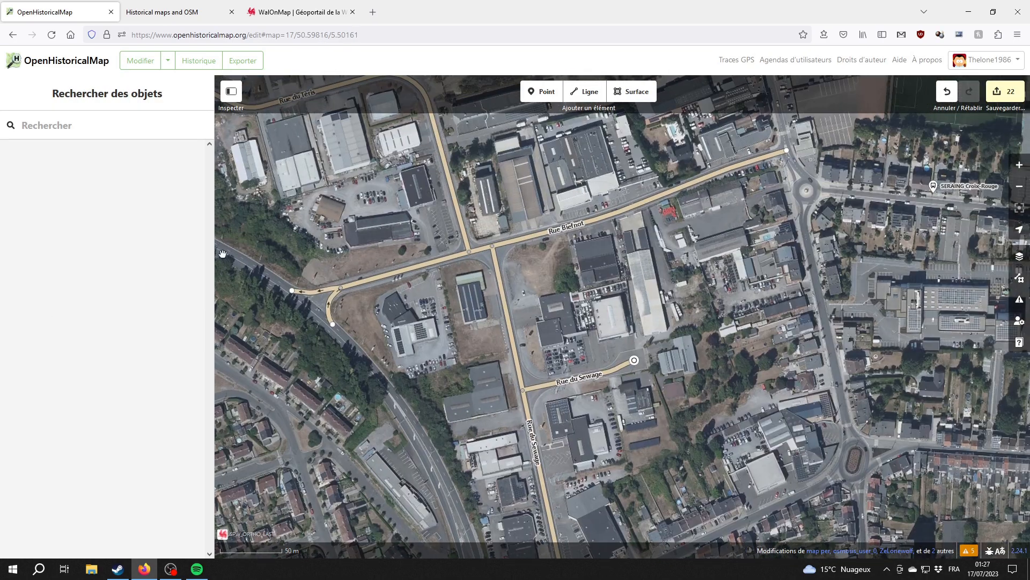
- Open the upload form and enter the changeset comment "Mises à jour diverses sur Seraing (ajout de rues dans les quartiers de la Boverie et du Pré Soray)"
click(1003, 92)
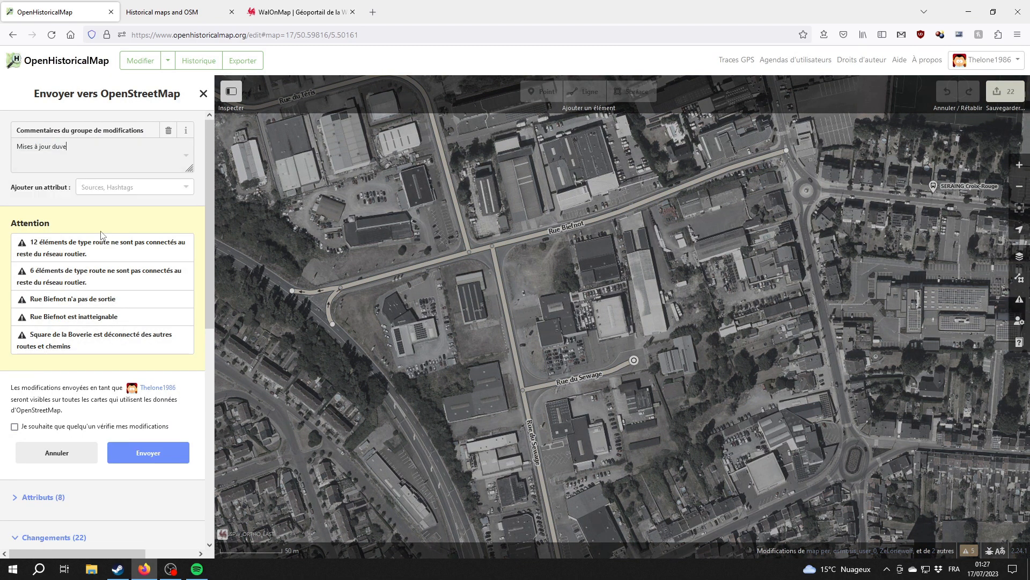
key(BackSpace)
key(BackSpace)
key(BackSpace)
key(BackSpace)
key(BackSpace)
key(BackSpace)
key(BackSpace)
key(BackSpace)
key(BackSpace)
text(quartiers de la Boverie et du Pré Soray)
- Add the Sources attribute to the changeset description
click(128, 187)
click(110, 206)
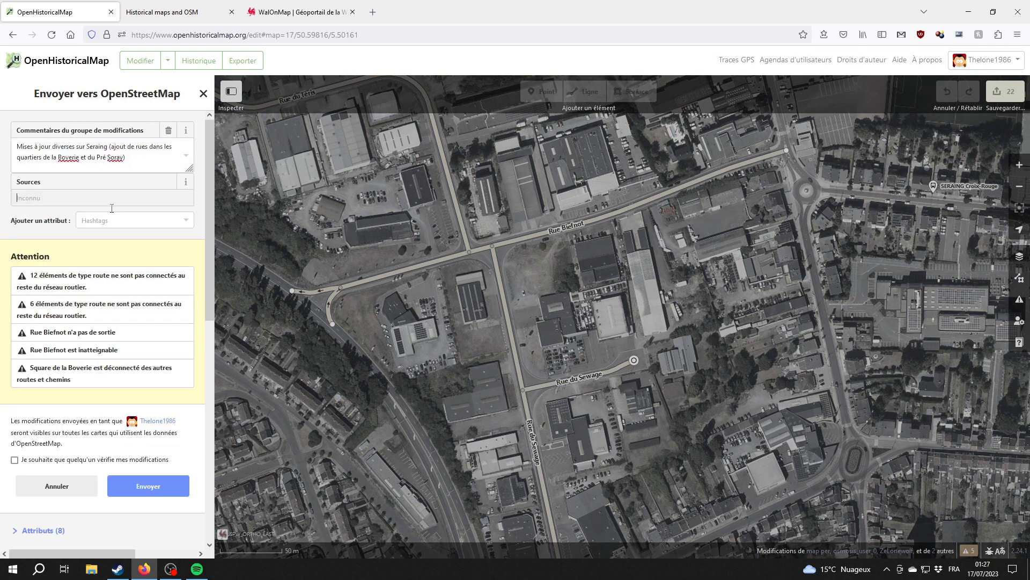
click(108, 198)
scroll(121, 423, down, 6)
scroll(121, 422, up, 6)
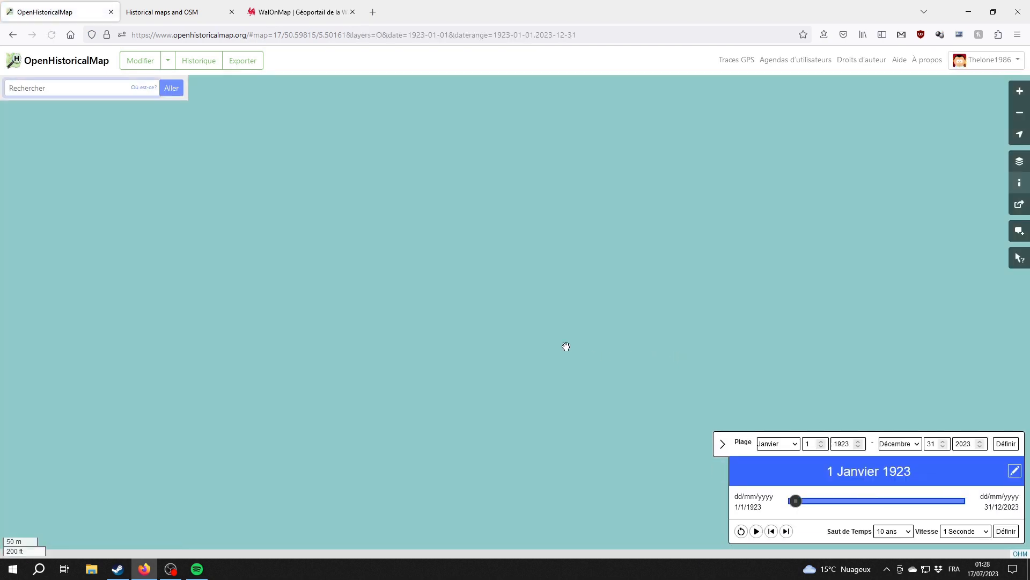
- Switch to the Historical maps viewer and examine the streets south and east of Avenue de la Concorde on the NGI ortho 1969-1979 imagery
scroll(500, 361, down, 1)
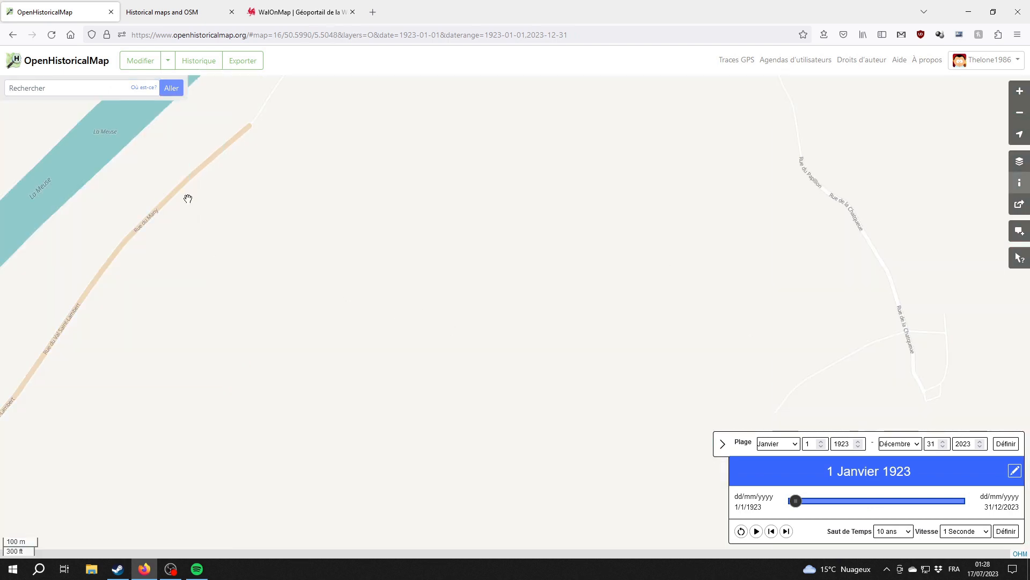
click(170, 11)
drag(418, 289, 564, 374)
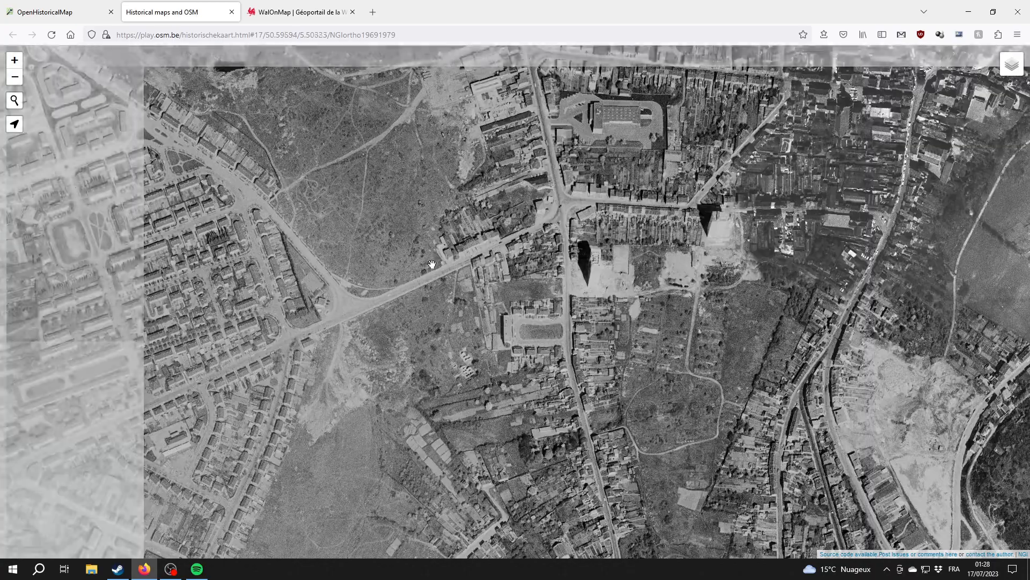
drag(412, 242, 470, 390)
drag(339, 230, 330, 315)
drag(489, 380, 399, 247)
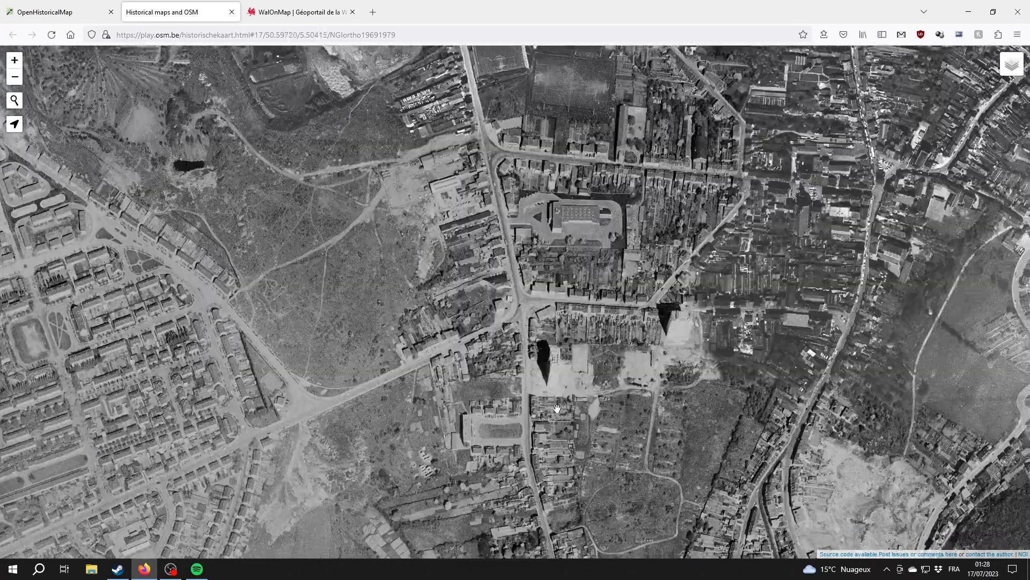
mouse_move(599, 475)
mouse_down()
mouse_move(491, 336)
mouse_move(490, 317)
mouse_up()
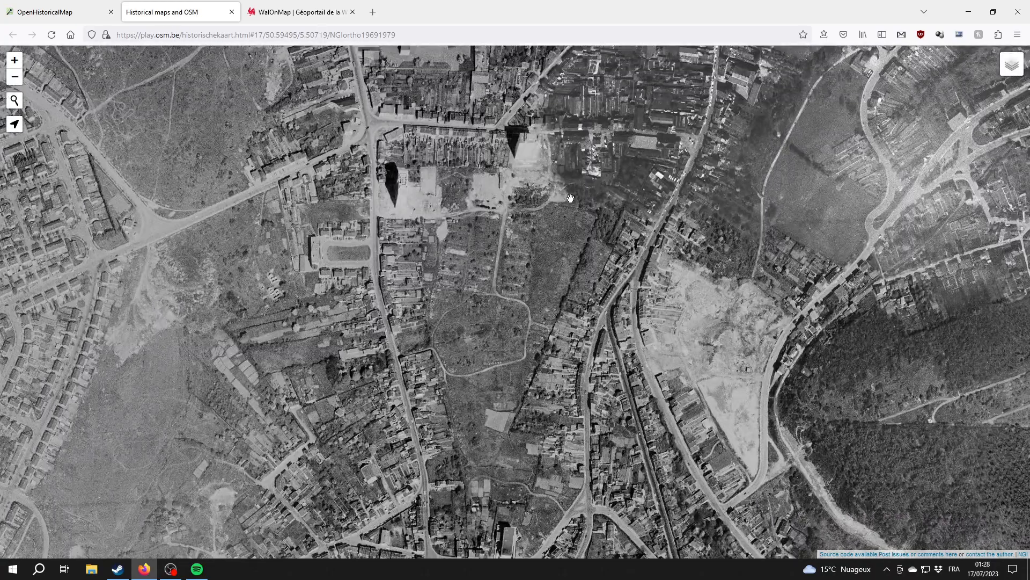
drag(497, 244, 496, 170)
drag(482, 232, 532, 291)
mouse_move(1012, 64)
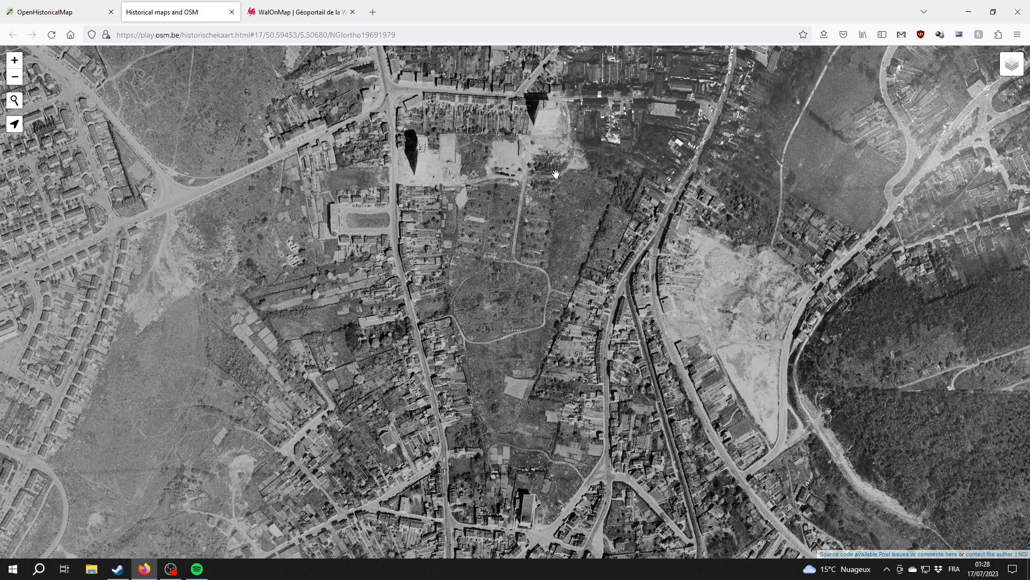
drag(505, 221, 509, 342)
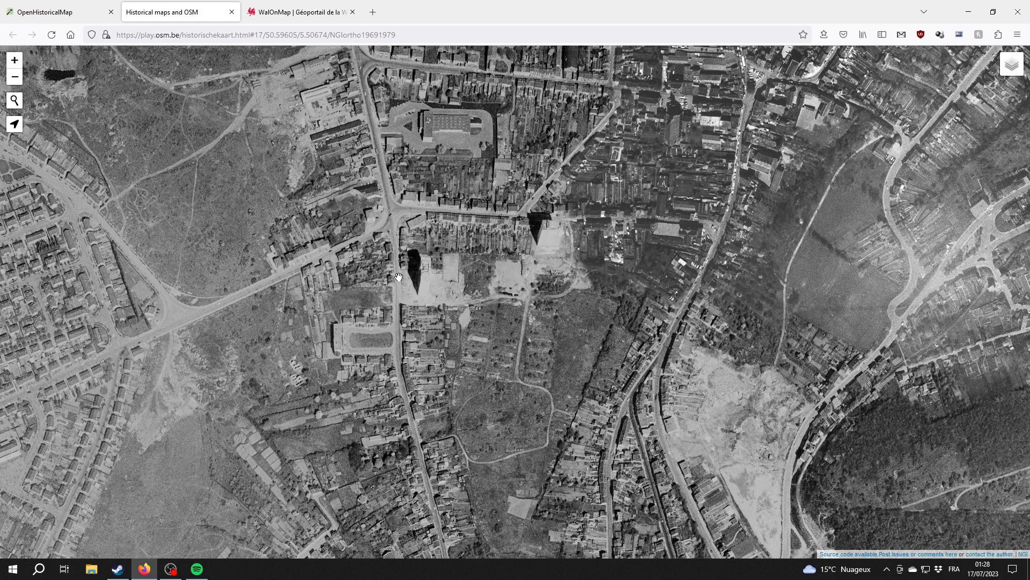
drag(520, 370, 528, 277)
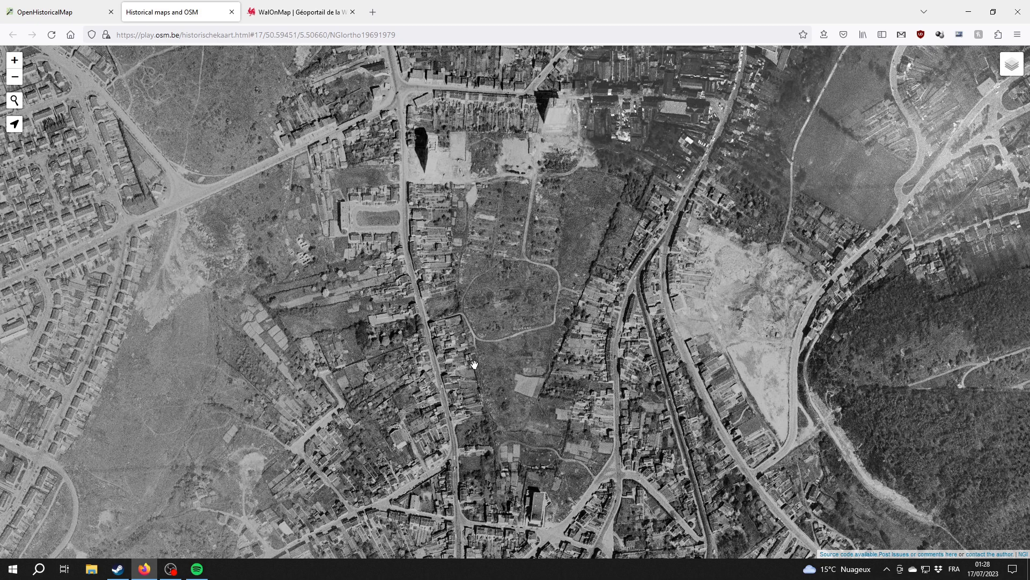
- Find the area between Chaussée de la Troque and Rue de la Boverie and show it on the OSM.org base map
drag(530, 226, 559, 484)
drag(424, 322, 605, 317)
drag(408, 226, 506, 316)
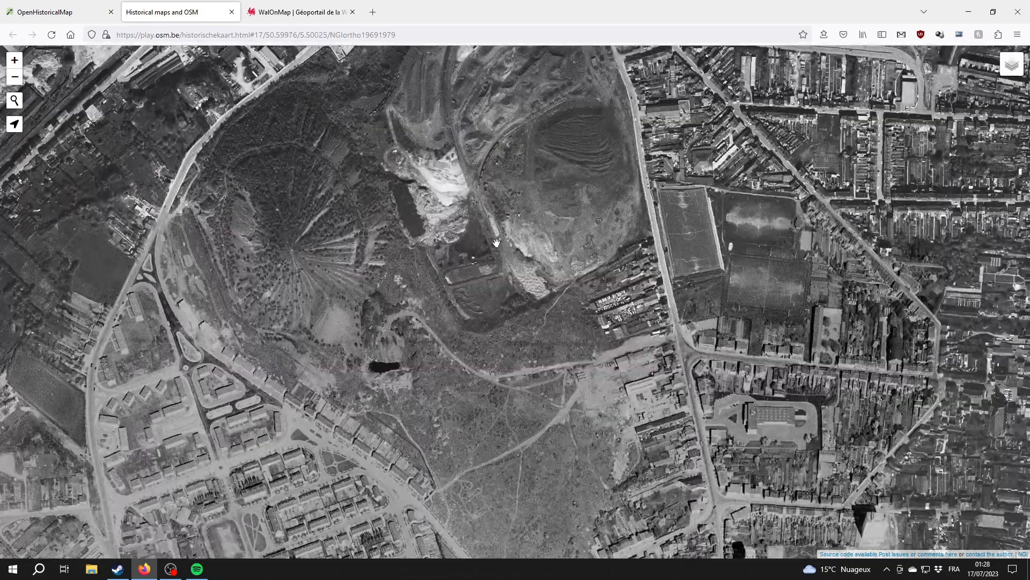
drag(541, 430, 479, 190)
drag(542, 241, 584, 391)
mouse_move(1011, 73)
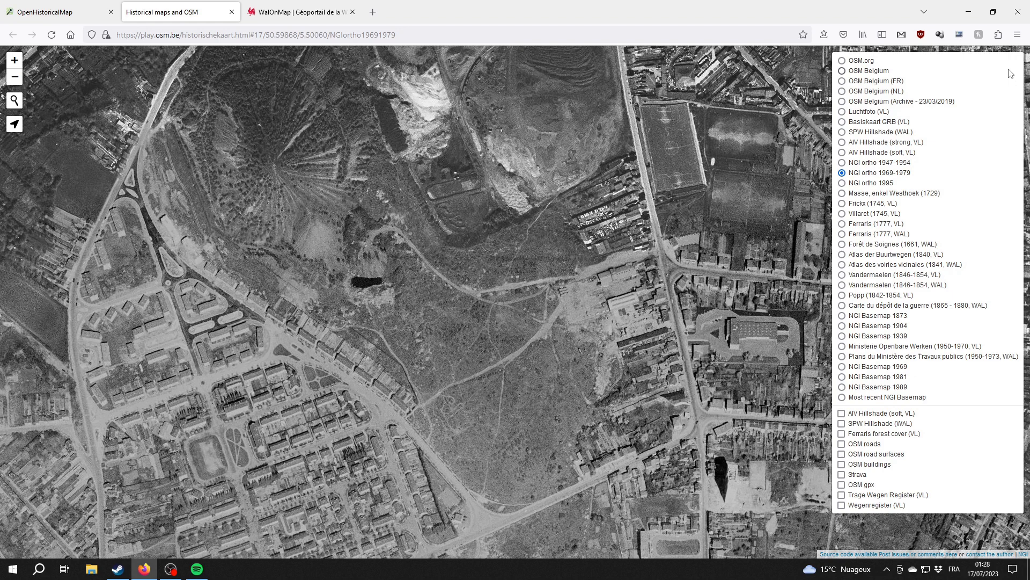
click(857, 60)
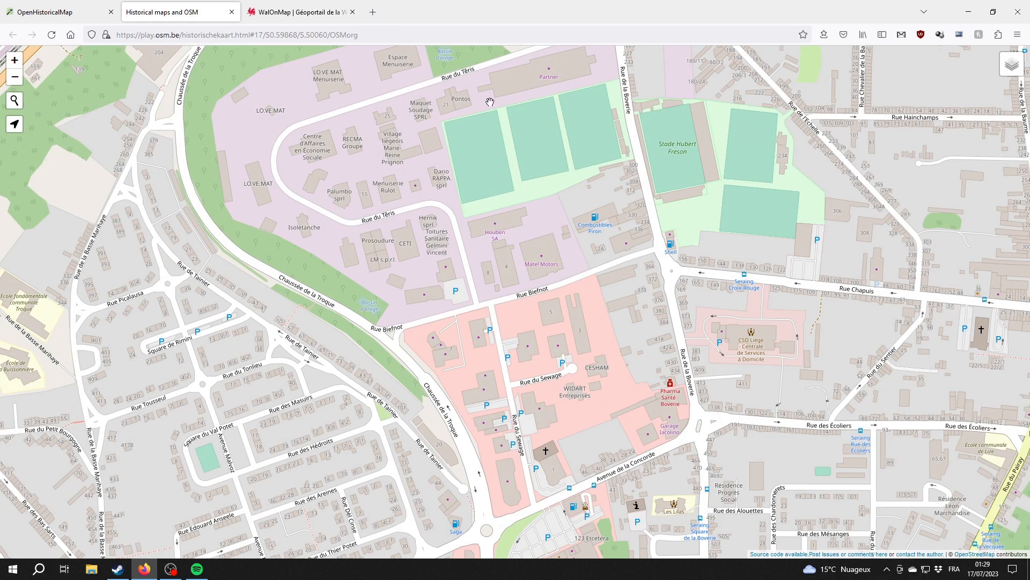
- Return to the NGI ortho 1969-1979 layer and examine the land from Rue du Téris down to Avenue de la Concorde
mouse_move(1005, 76)
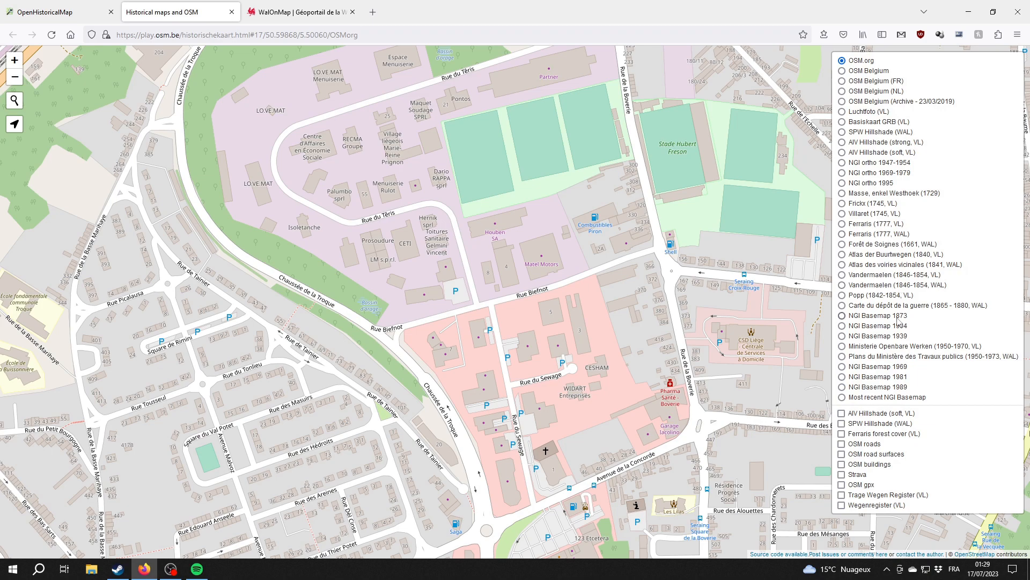
click(876, 173)
drag(409, 211, 521, 319)
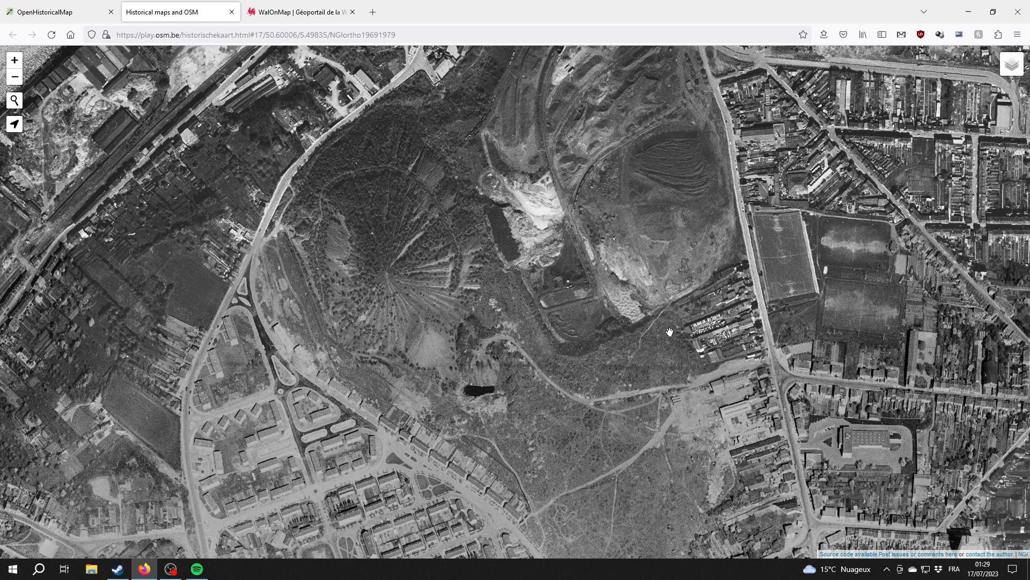
drag(669, 332, 618, 243)
drag(578, 405, 505, 211)
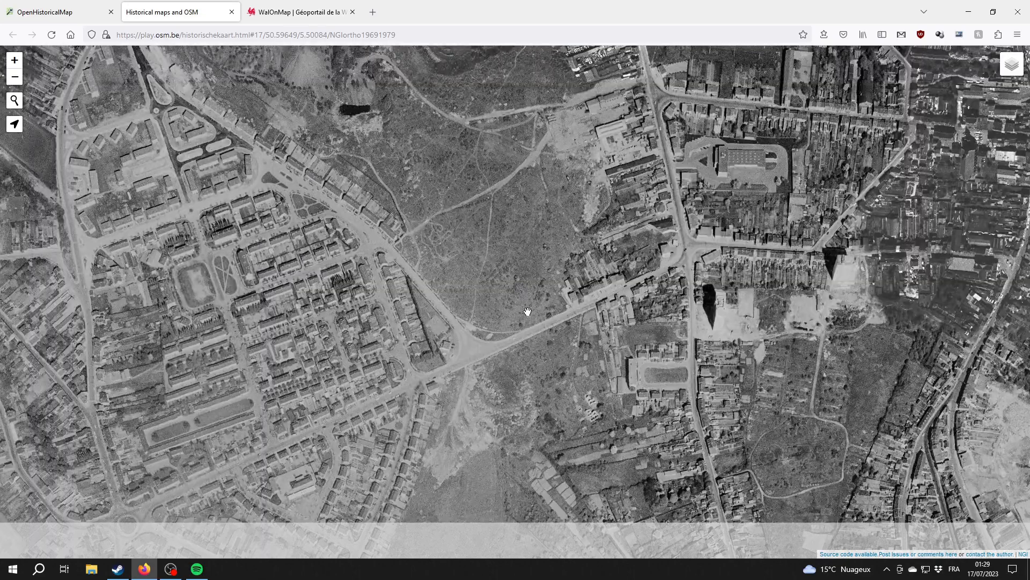
drag(510, 361, 594, 348)
drag(481, 235, 564, 396)
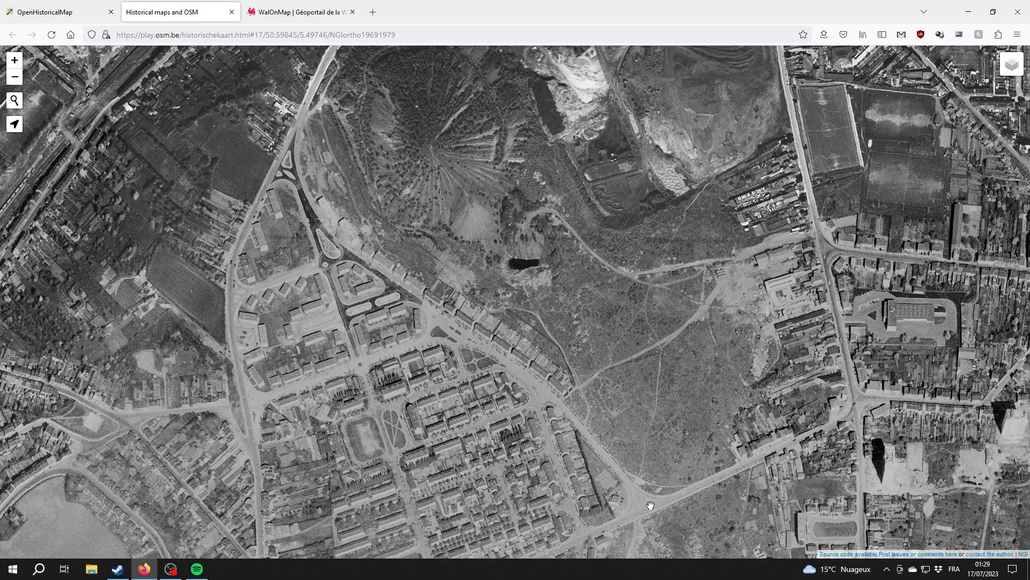
drag(679, 487, 464, 315)
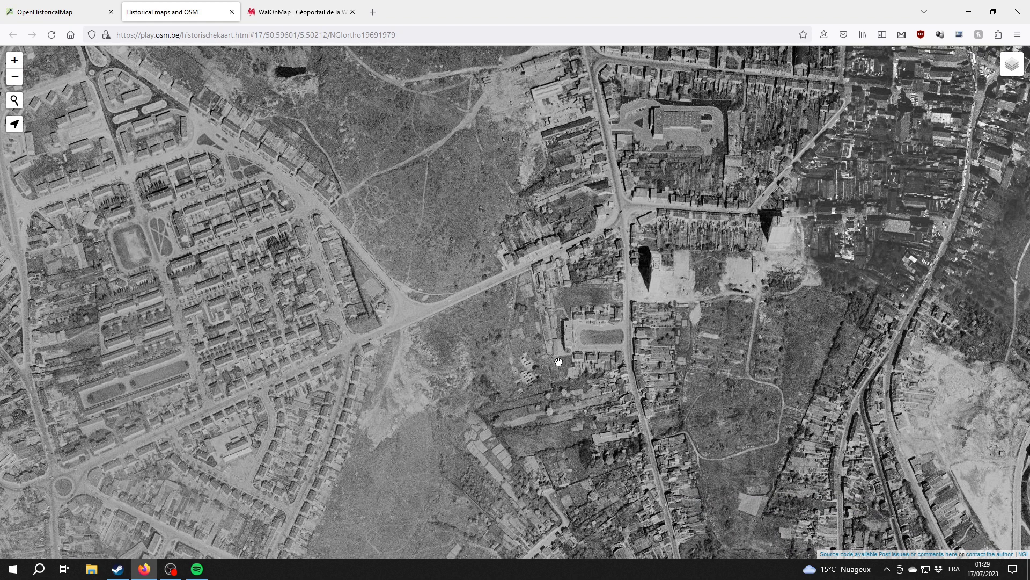
- Switch to WalOnMap, show the Orthophotos 1978-1990 layer and compare the Rue de la Boverie neighbourhood with the 1969-1979 imagery
key(ctrl+Tab)
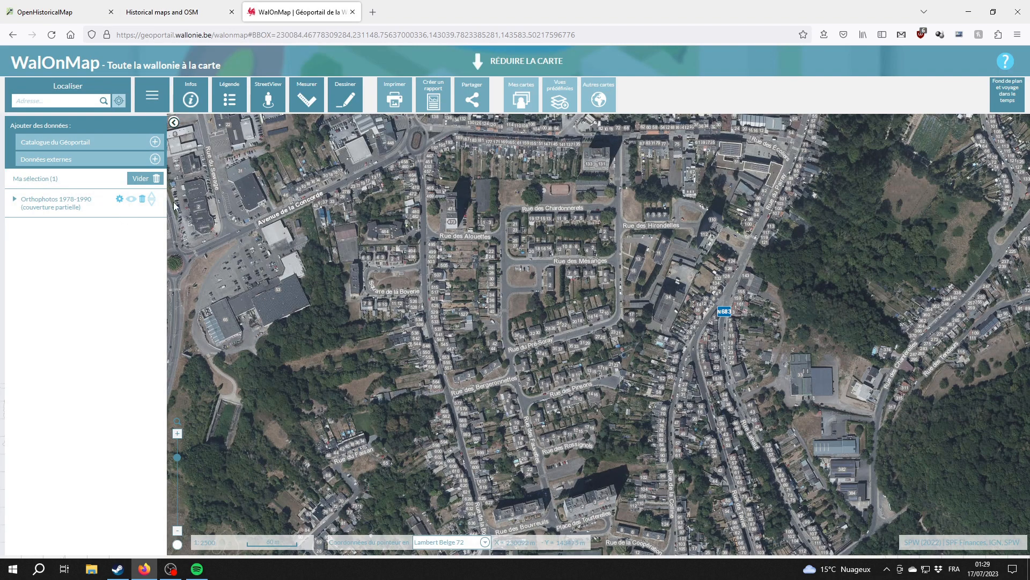
click(131, 199)
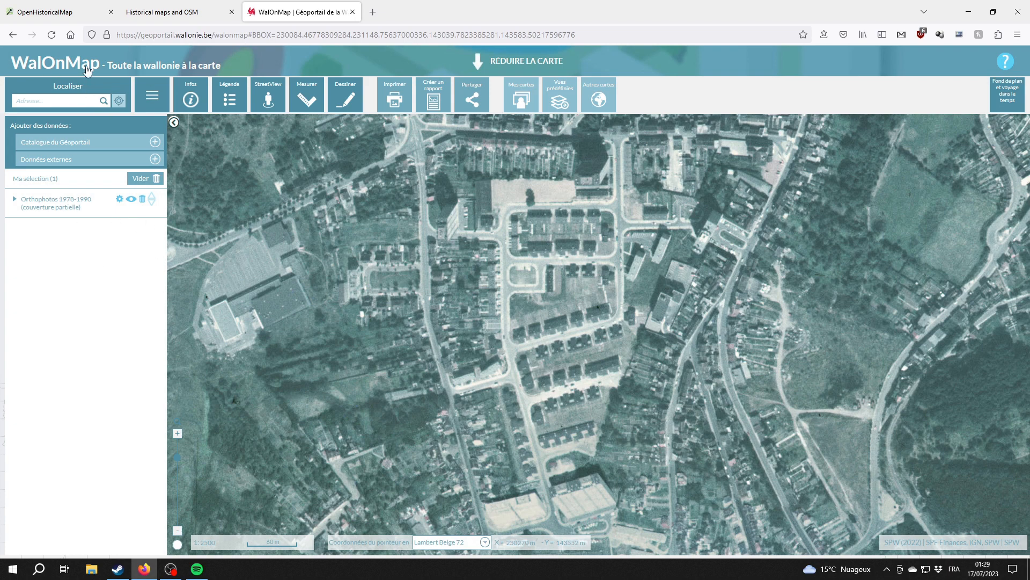
drag(564, 278, 568, 345)
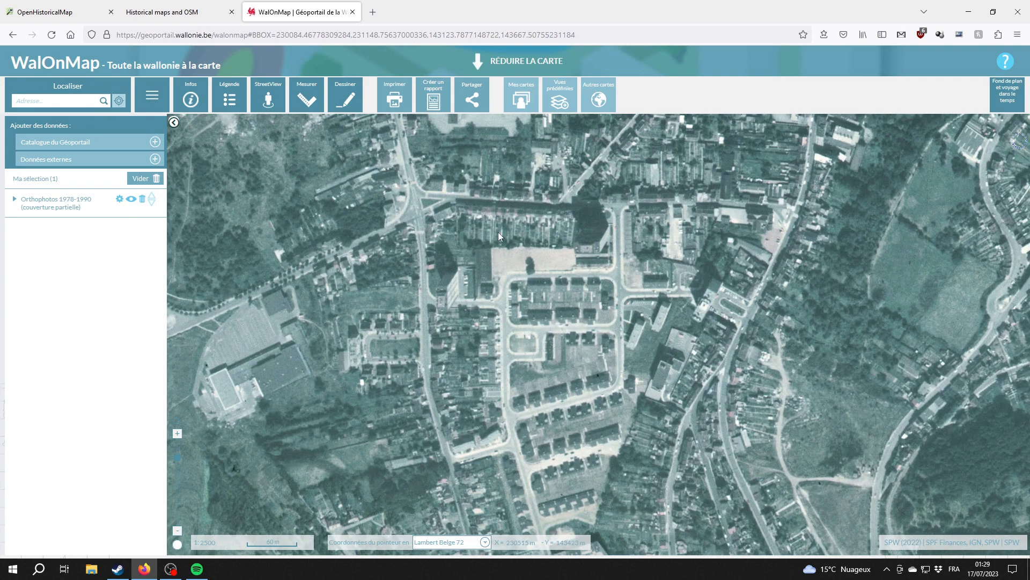
click(171, 11)
mouse_move(1000, 71)
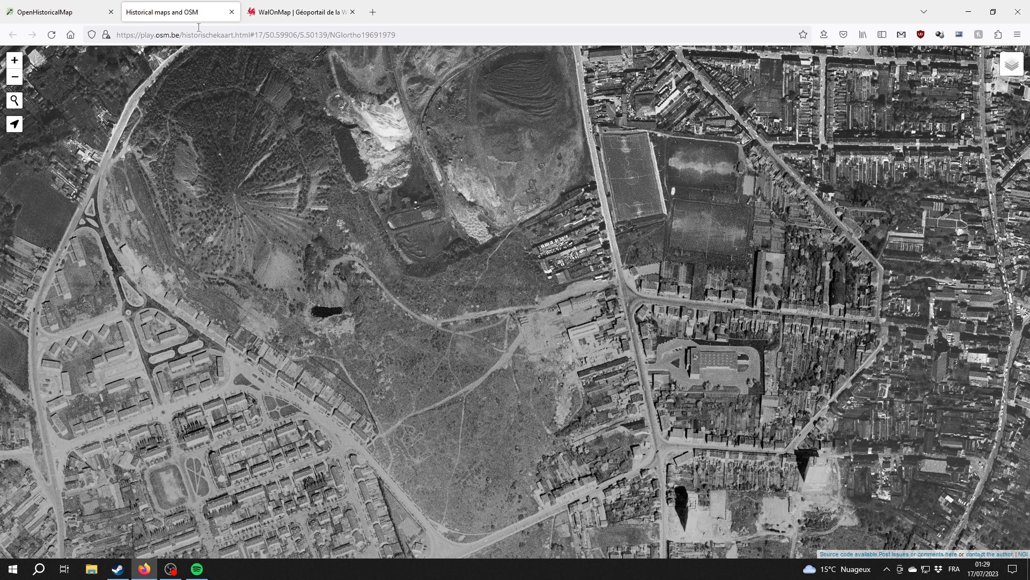
click(301, 12)
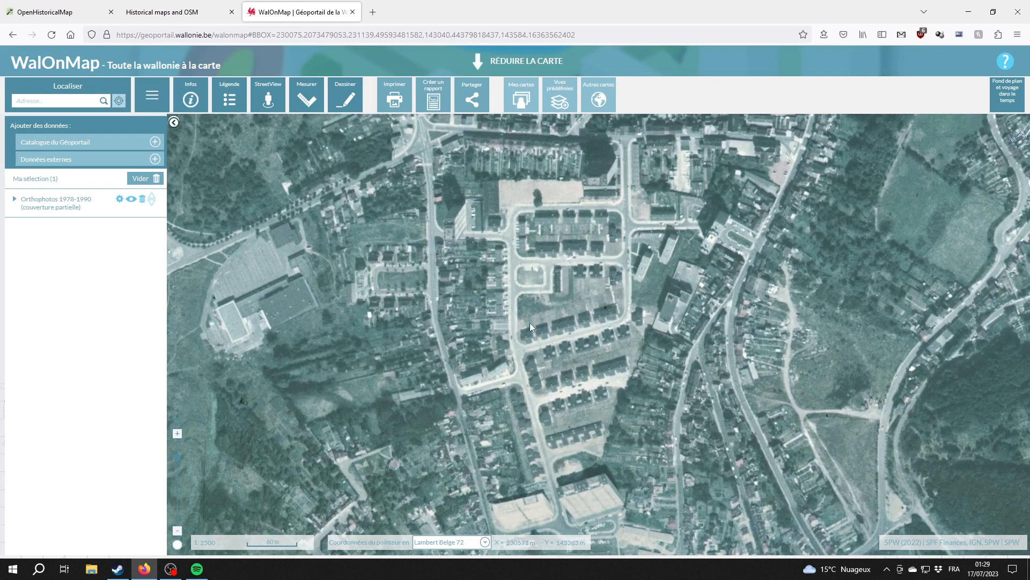
drag(579, 384, 535, 421)
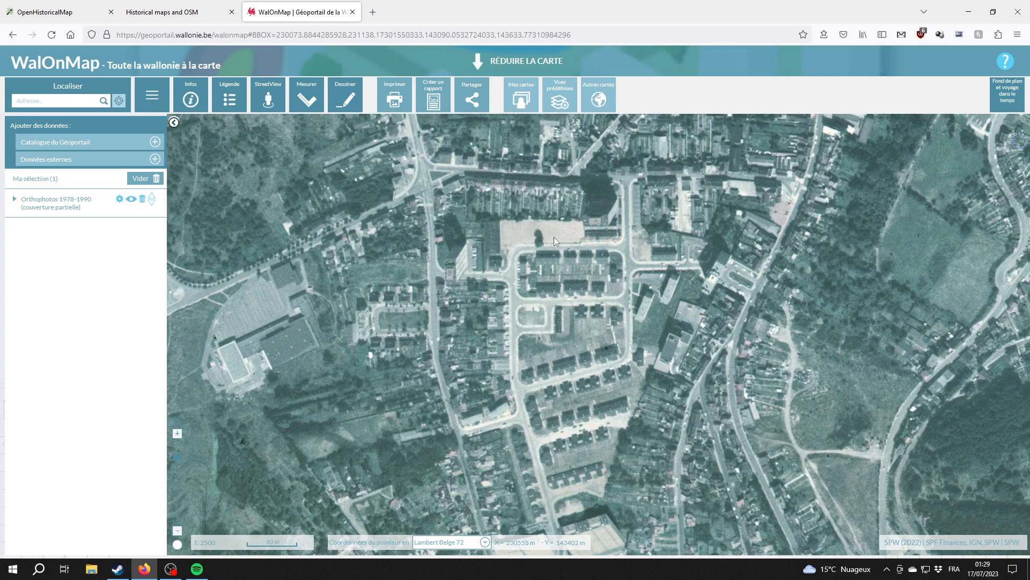
- Examine the Rue du Téris, Rue Biefnot and Avenue de la Concorde area on the 1978-1990 orthophotos and compare it with the 1969-1979 imagery
drag(411, 228, 596, 381)
drag(430, 269, 567, 371)
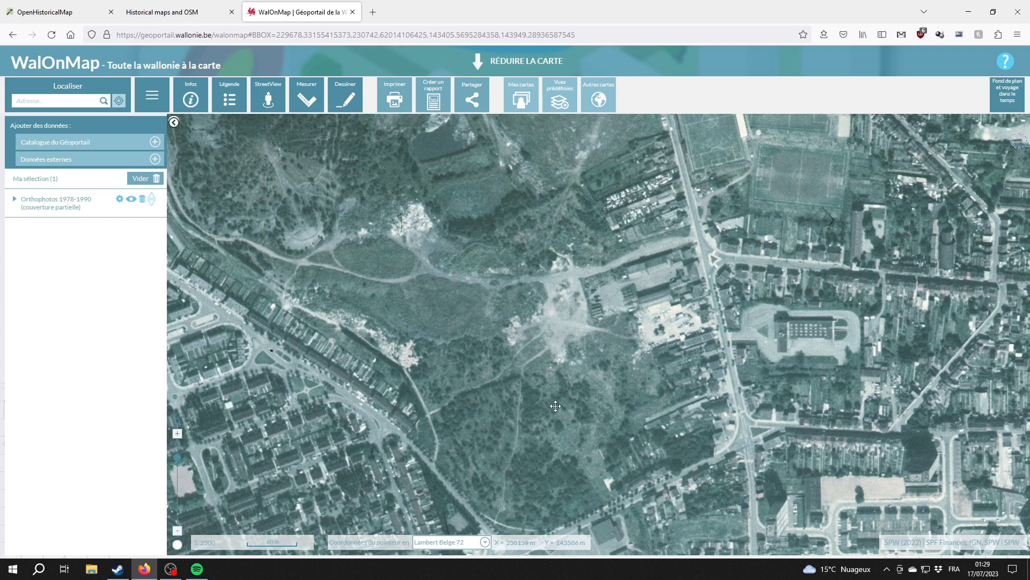
drag(556, 406, 562, 330)
drag(466, 278, 552, 474)
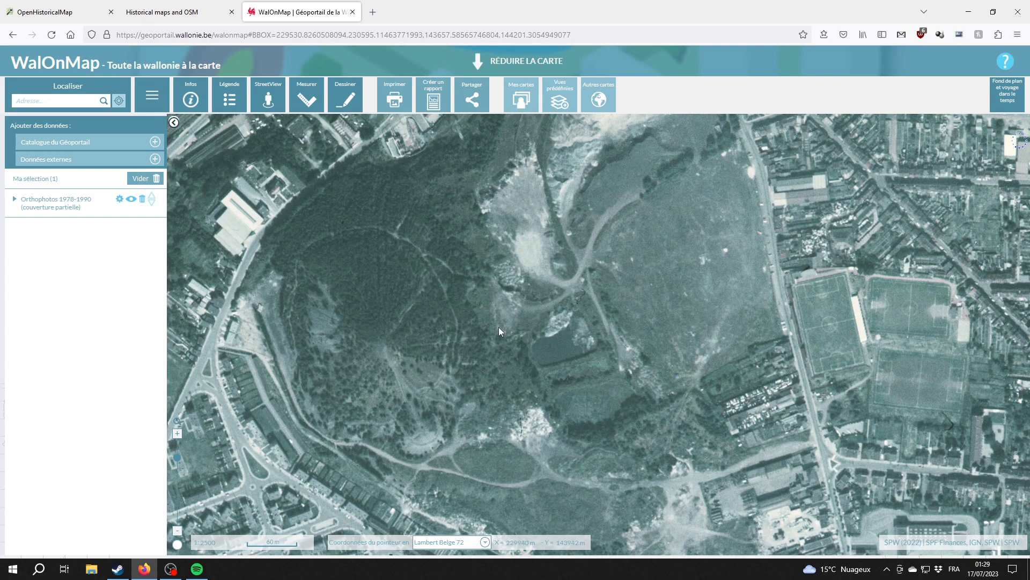
drag(475, 380, 654, 363)
drag(665, 424, 533, 190)
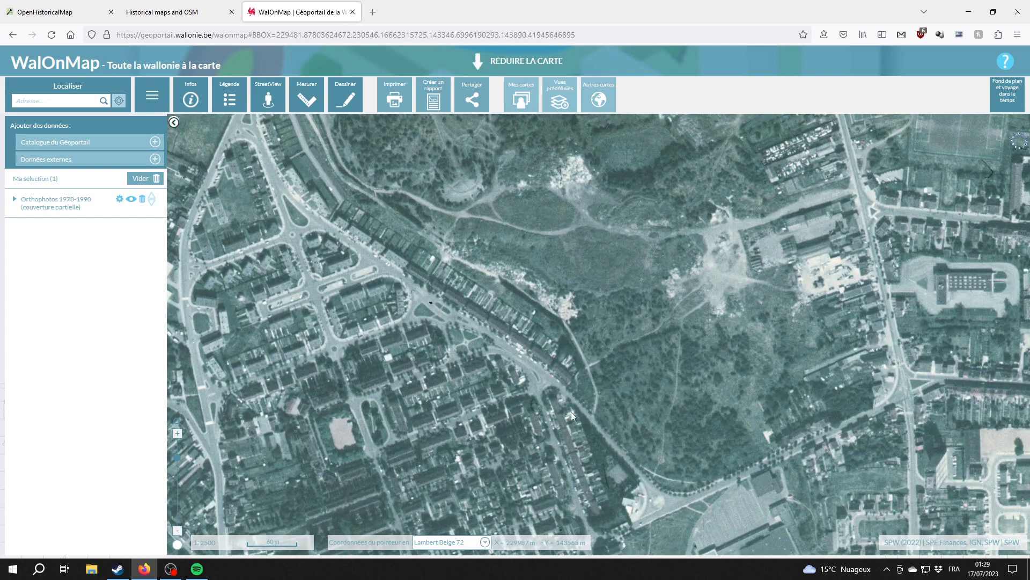
drag(830, 306, 547, 295)
drag(488, 416, 493, 296)
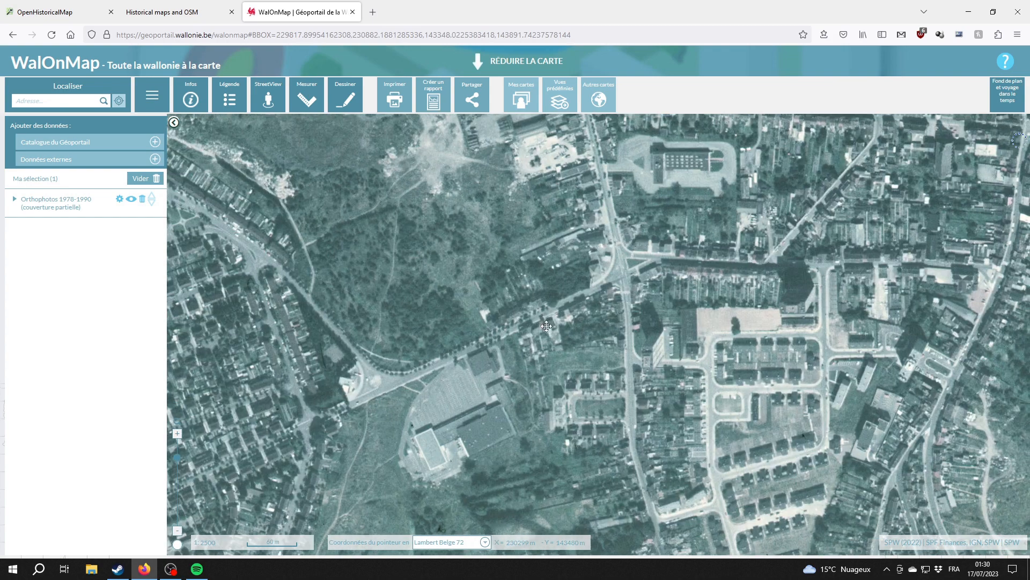
drag(430, 387, 481, 294)
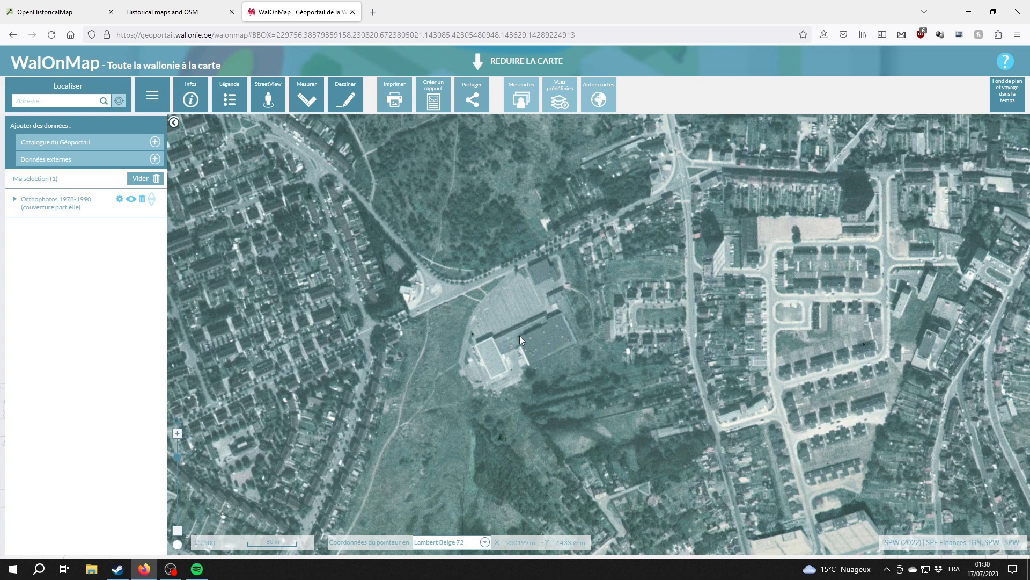
click(193, 13)
drag(439, 503, 399, 253)
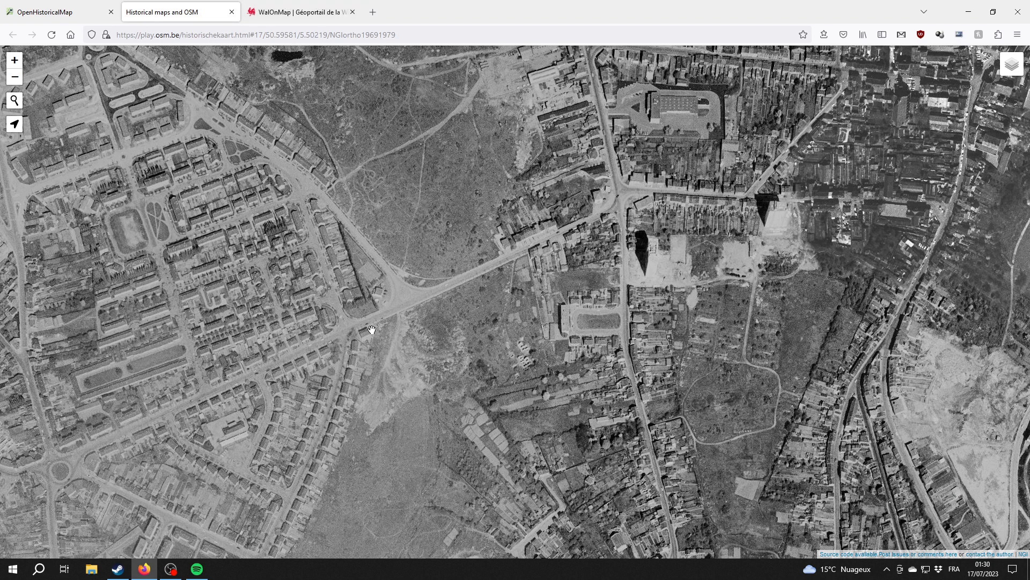
- Switch to WalOnMap and replace the Orthophotos 1978-1990 layer with Orthophotos 1994-2000
click(260, 11)
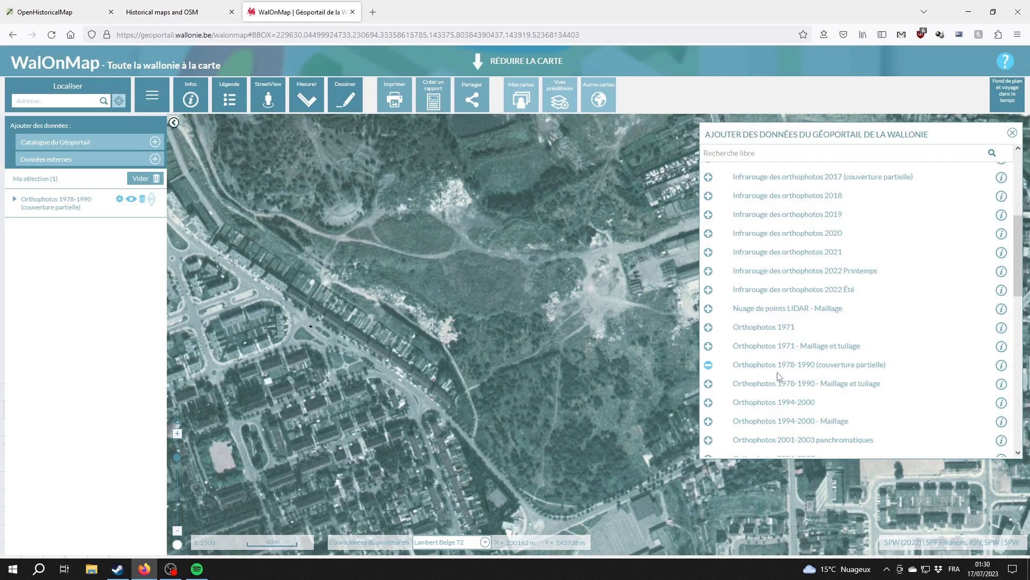
click(778, 364)
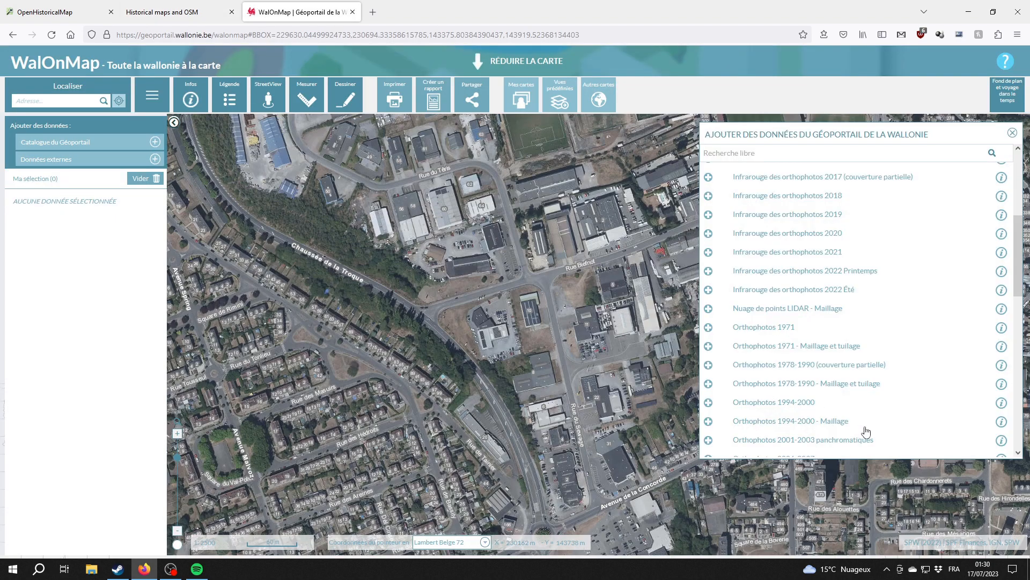
click(815, 403)
click(1011, 133)
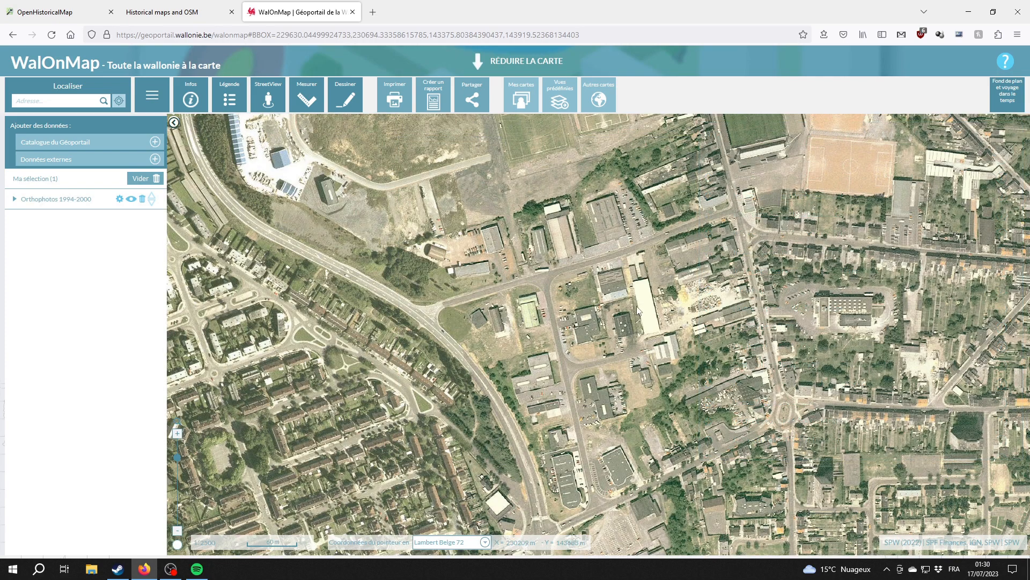
- Examine the Rue Biefnot, Rue du Sewage and Avenue de la Concorde area on the 1994-2000 orthophotos
drag(533, 119, 598, 299)
drag(619, 406, 580, 192)
drag(632, 384, 595, 327)
drag(506, 224, 522, 414)
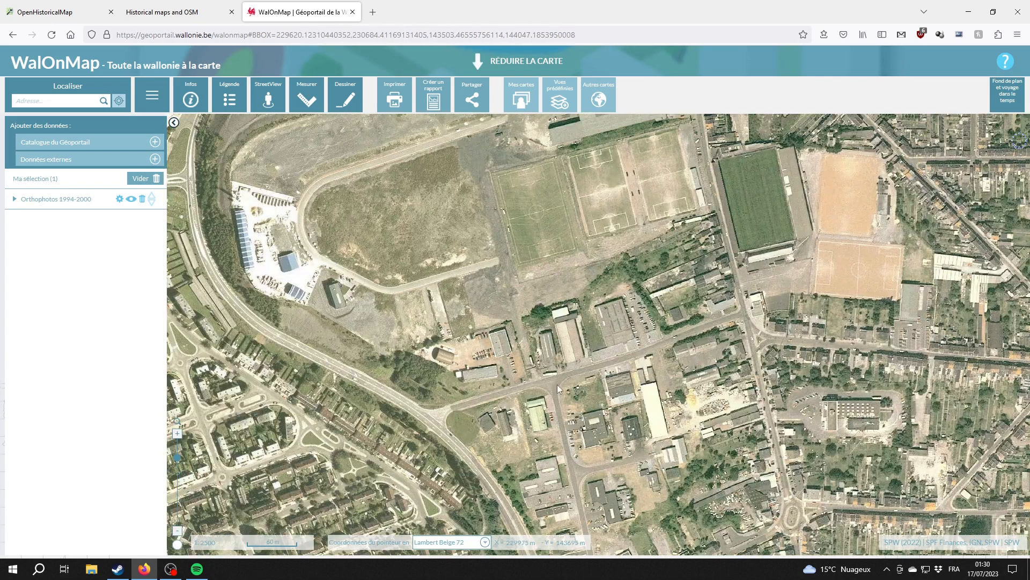
drag(602, 273, 668, 411)
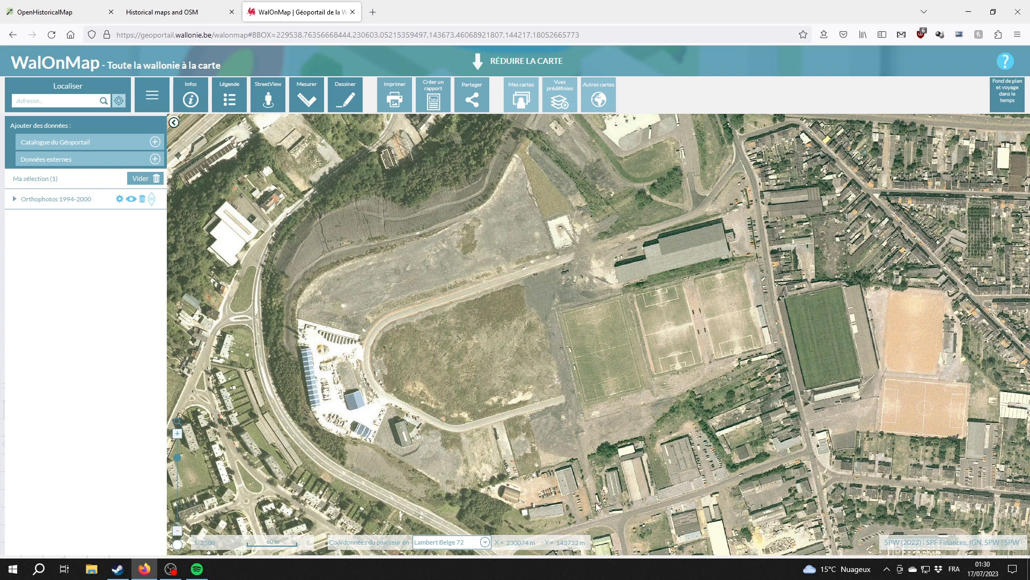
drag(601, 504, 632, 393)
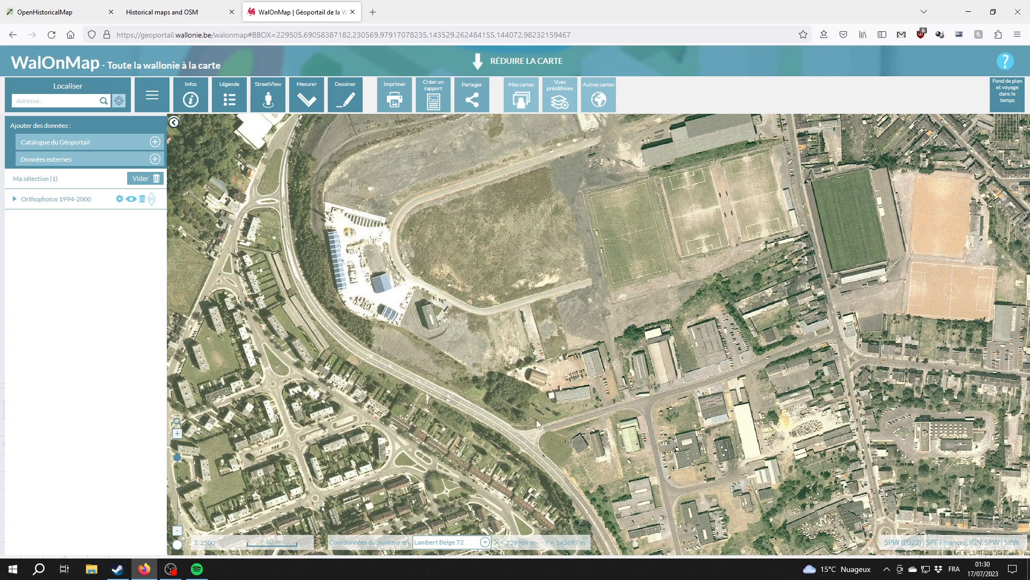
drag(826, 446, 524, 302)
drag(593, 483, 592, 322)
drag(643, 519, 602, 339)
- Examine the Rue du Téris loop on the 1994-2000 orthophotos, then remove that layer to compare it with the current imagery
drag(423, 366, 542, 515)
drag(388, 184, 528, 396)
drag(478, 292, 620, 518)
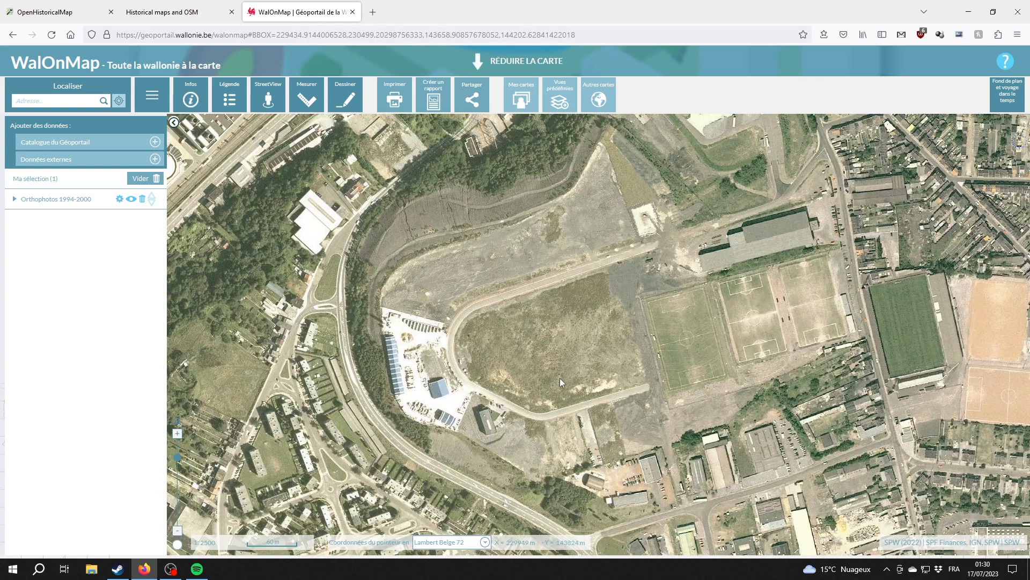
drag(551, 376, 514, 442)
drag(429, 340, 587, 304)
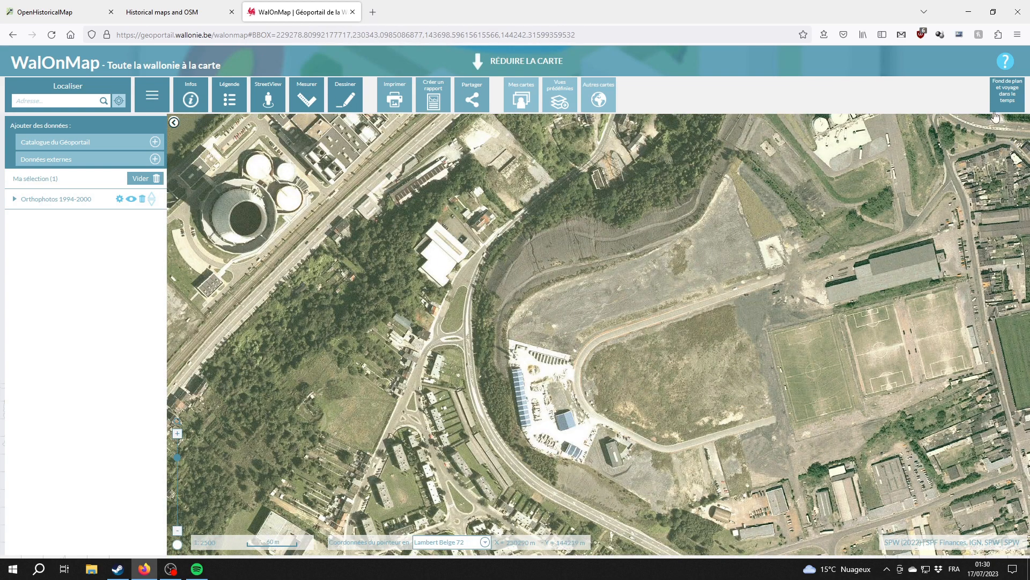
click(141, 199)
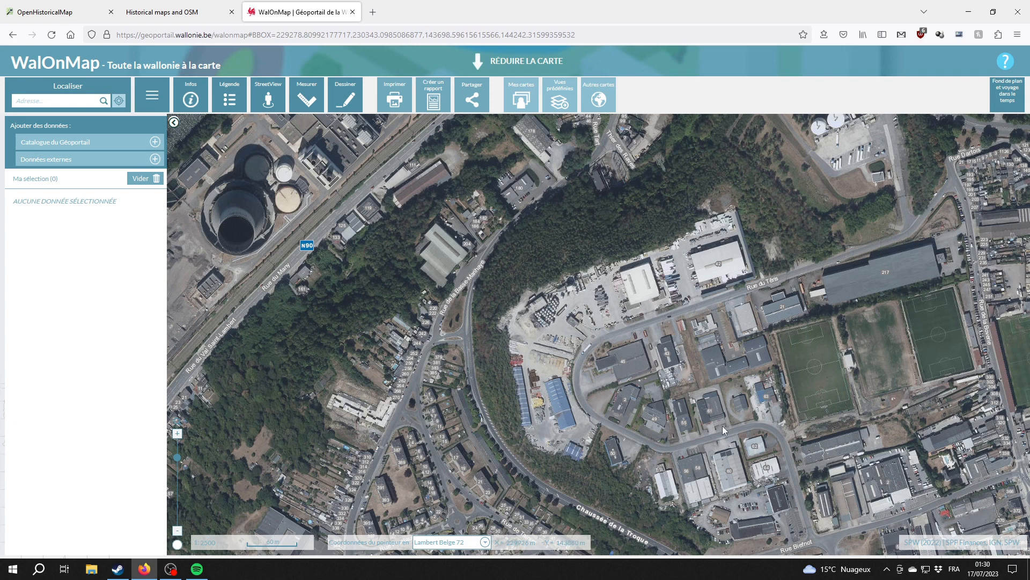
- Return to OpenHistoricalMap, reload the Seraing map and set the timeline to 11 July 1979
key(ctrl+Tab)
scroll(582, 362, down, 1)
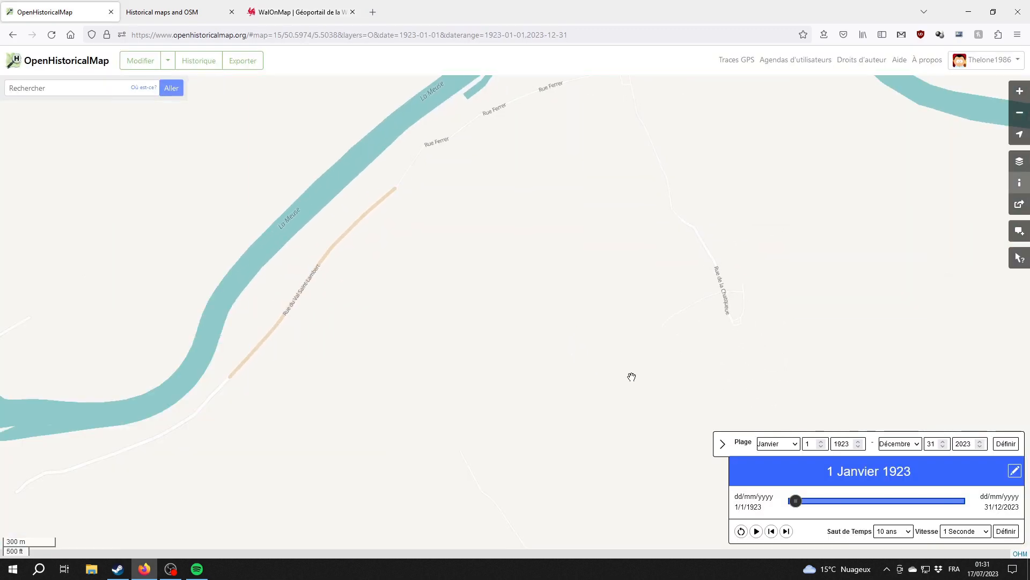
key(F5)
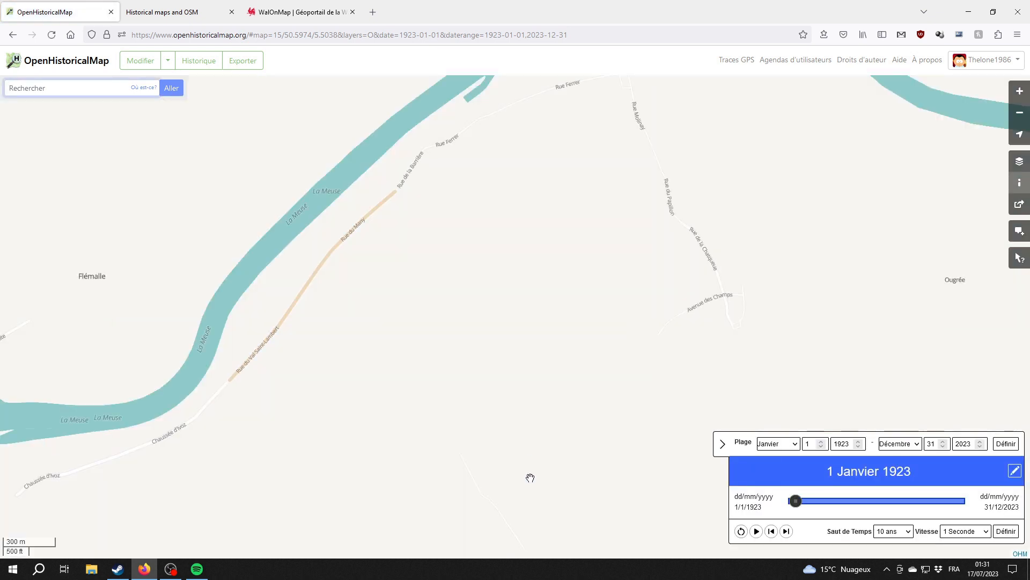
drag(610, 429, 587, 373)
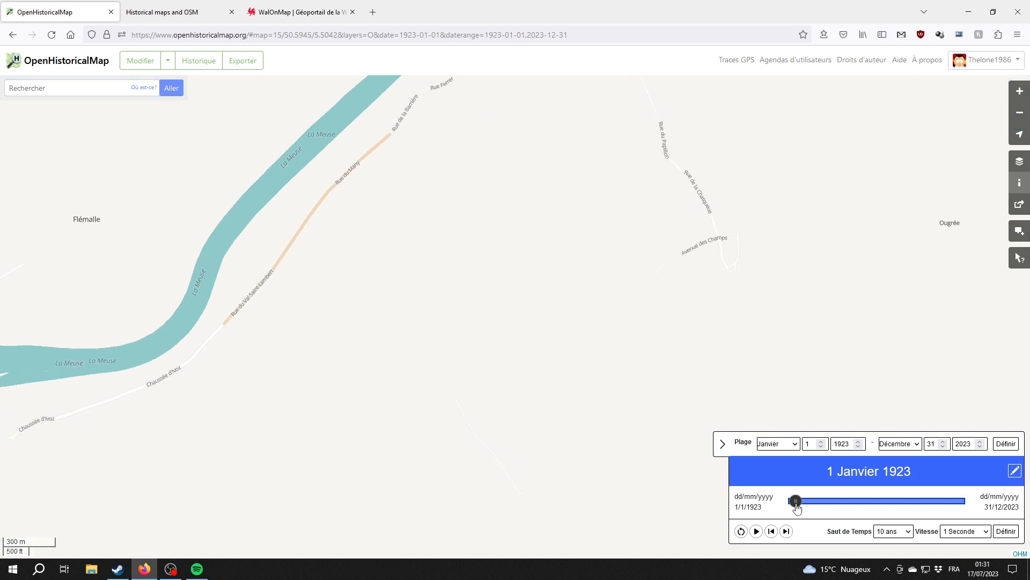
click(887, 502)
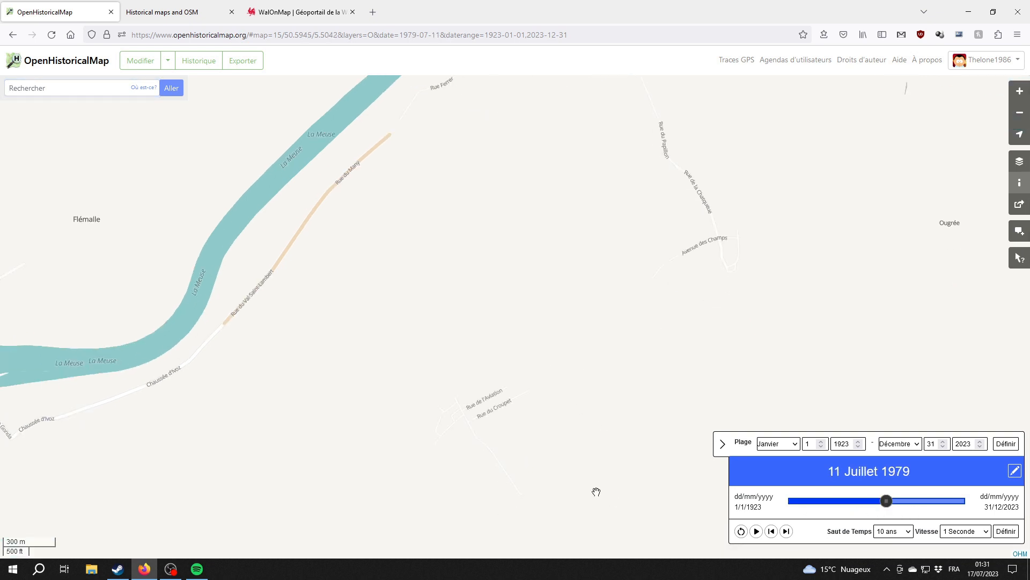
- Check the 1979 map between Rue de l'Aviation and Avenue des Champs for mapped streets
scroll(545, 327, up, 1)
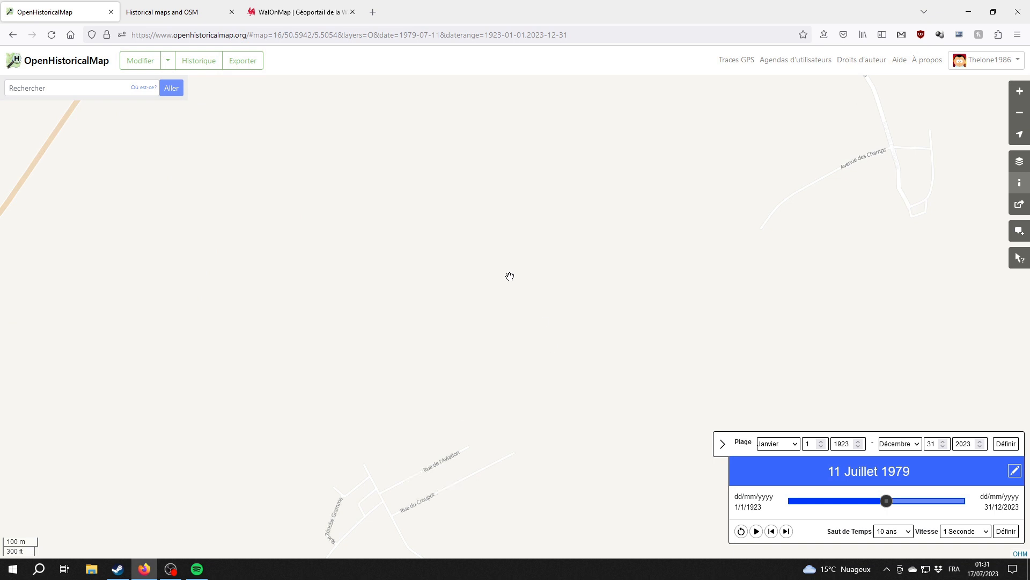
drag(506, 243, 483, 405)
drag(565, 388, 426, 154)
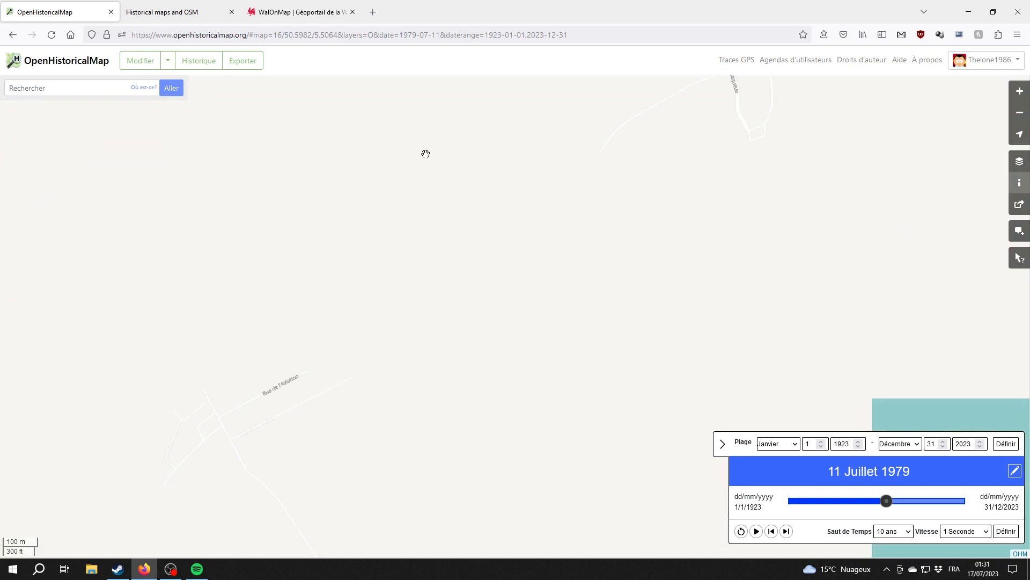
drag(494, 316, 536, 185)
drag(495, 289, 581, 476)
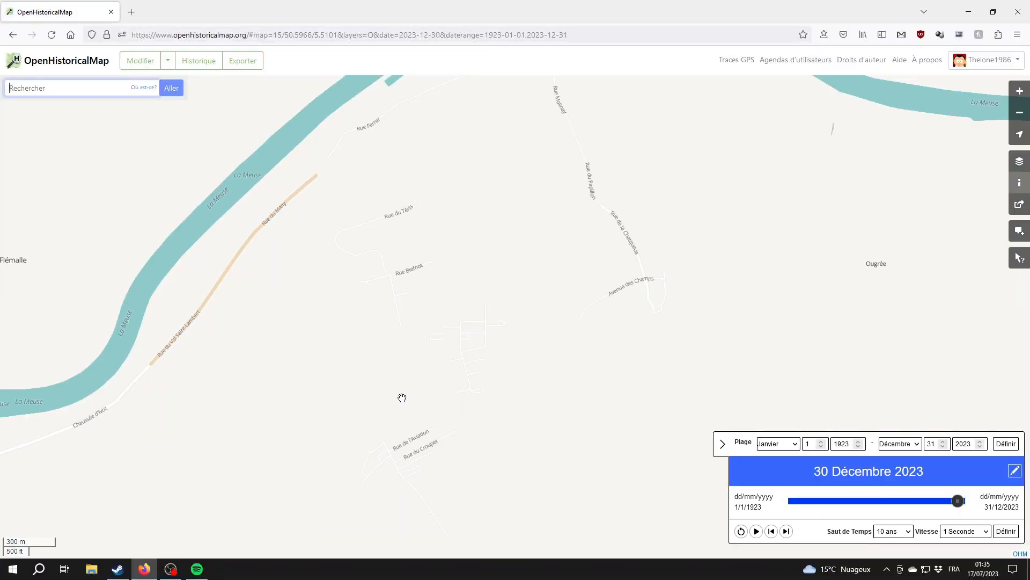
- Check the newly mapped Rue du Téris, Rue Biefnot and Rue du Sewage with the timeline at 30 December 2023
scroll(426, 378, down, 1)
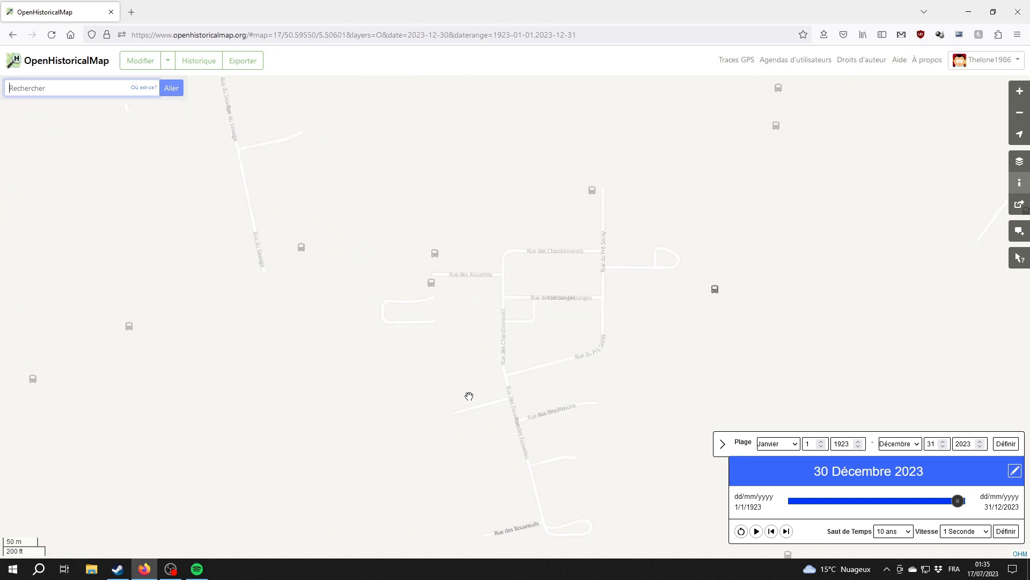
drag(309, 236, 467, 419)
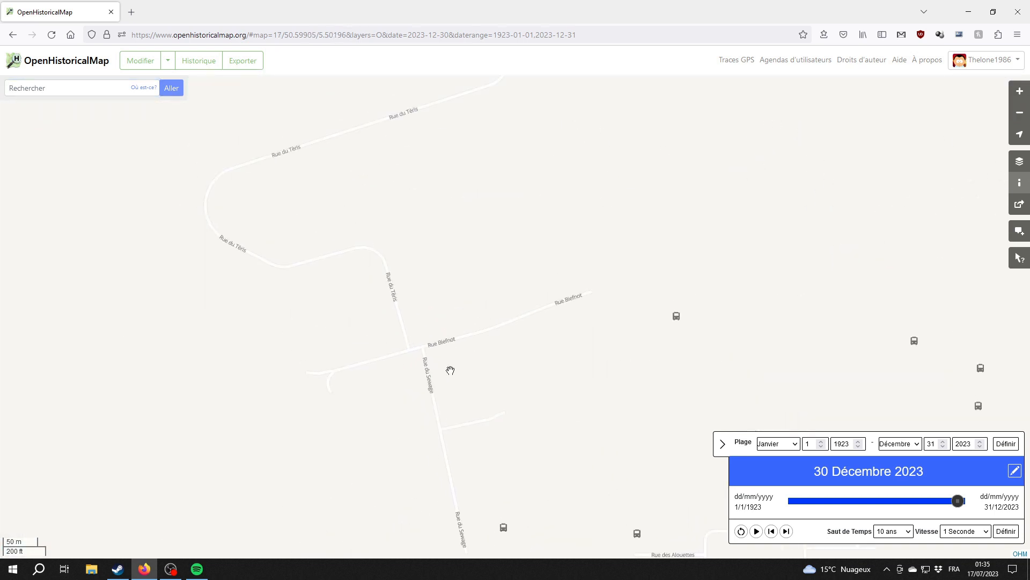
drag(432, 287, 432, 402)
drag(376, 387, 455, 177)
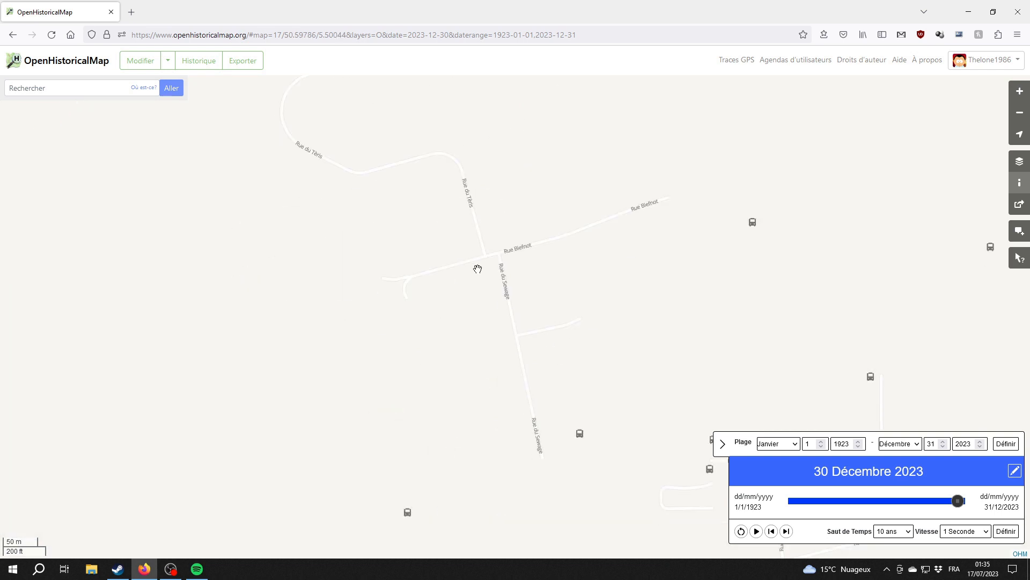
scroll(470, 265, up, 1)
drag(568, 412, 412, 245)
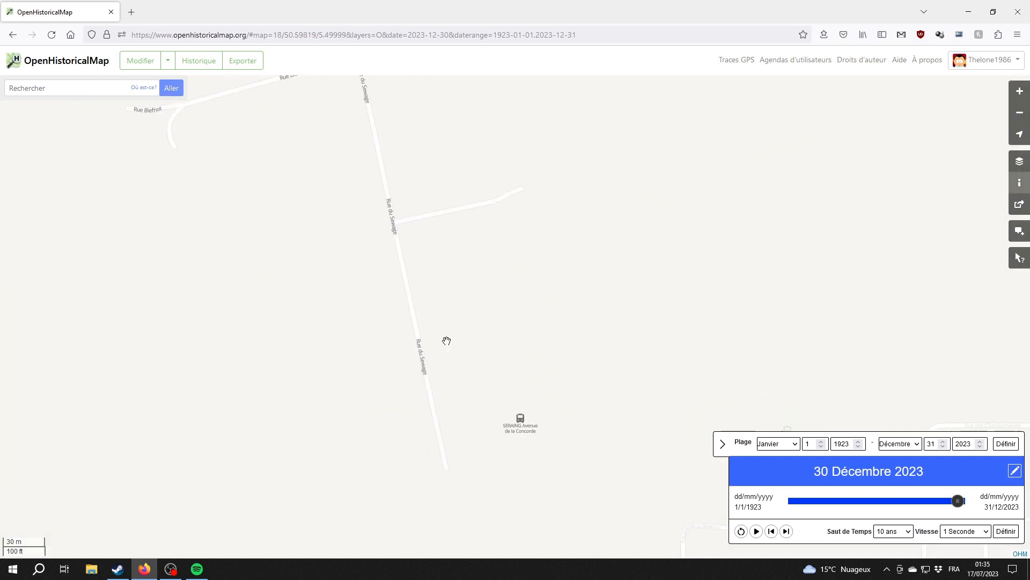
- Check the newly mapped streets around Rue des Chardonnerets, Rue du Pré Soray and Rue des Fauvettes on the 2023 map
scroll(524, 423, down, 1)
drag(519, 399, 378, 194)
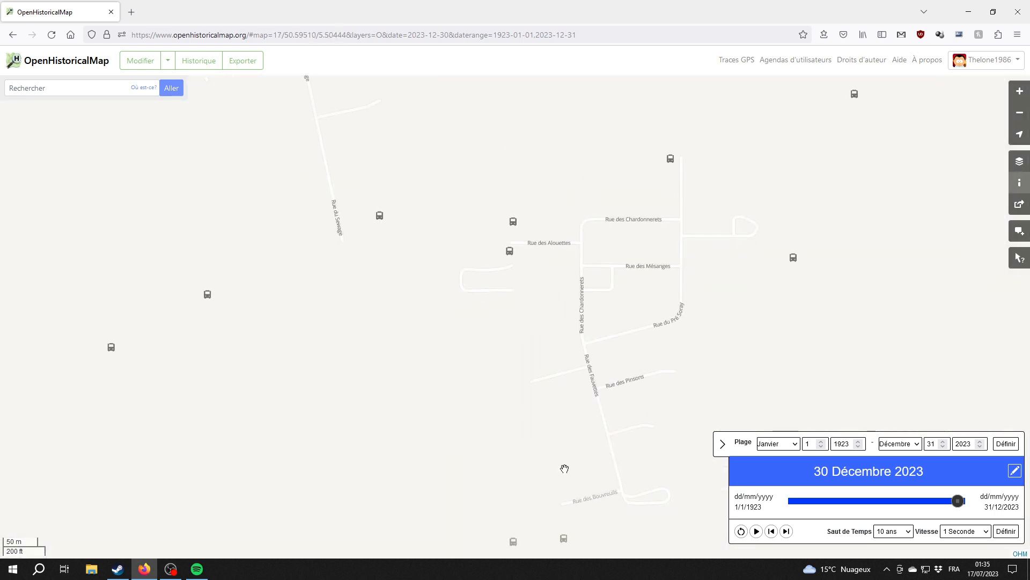
drag(564, 469, 502, 259)
drag(471, 359, 461, 381)
scroll(461, 381, down, 1)
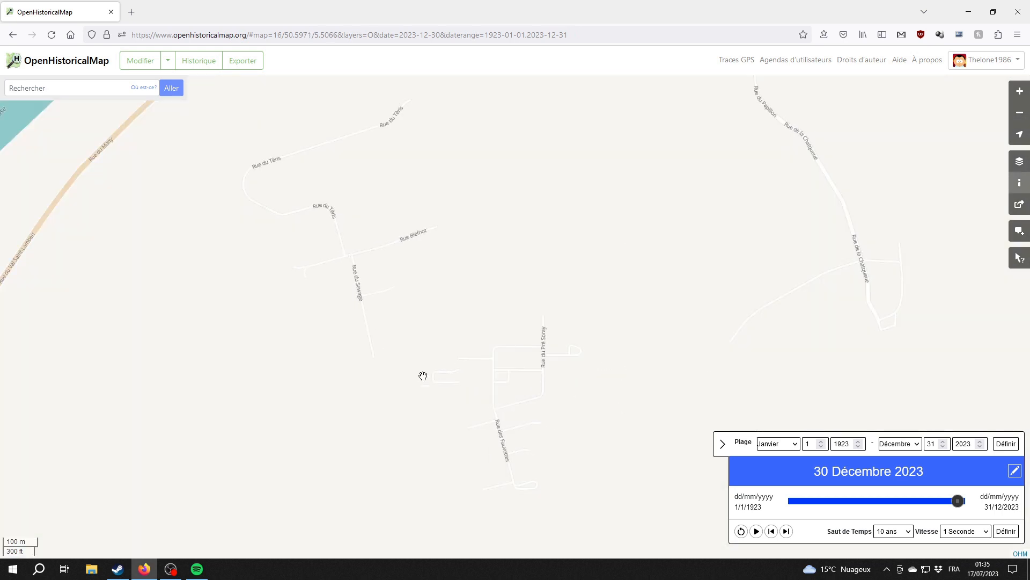
scroll(437, 361, down, 1)
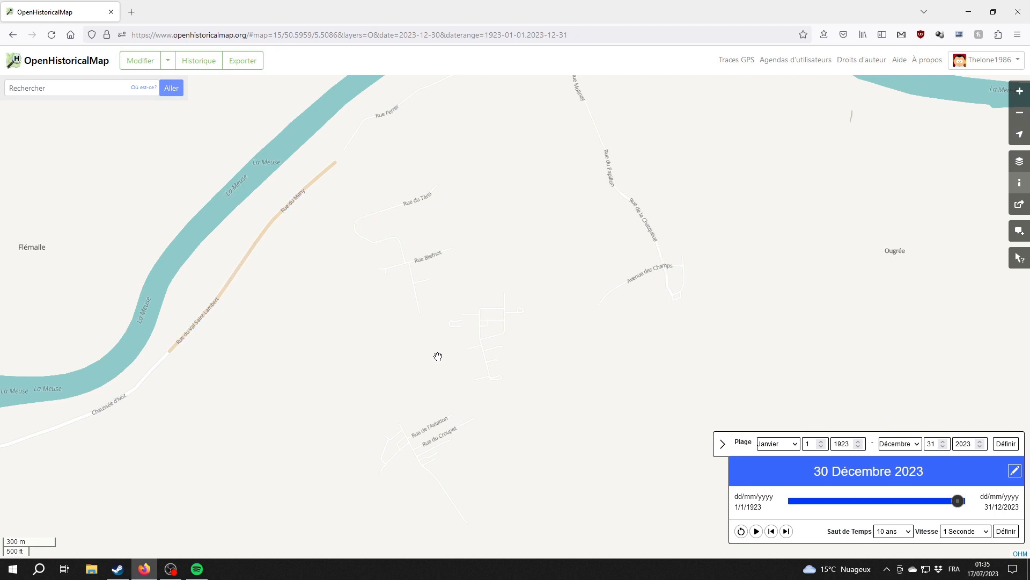
scroll(432, 326, up, 1)
drag(426, 272, 444, 374)
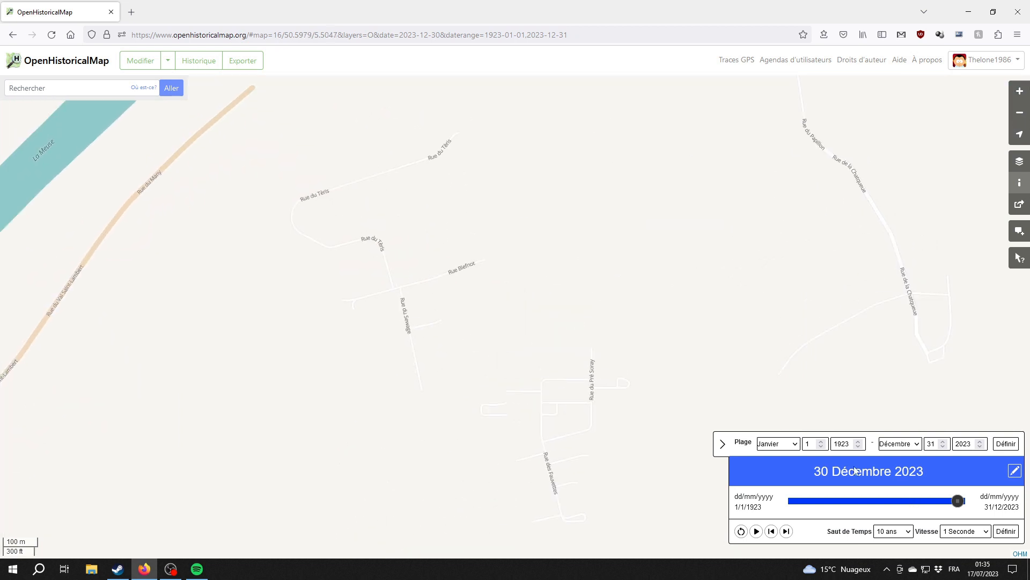
- Set the timeline to 1 January 1923, examine which streets show around Rue des Fauvettes, and reload the map
drag(957, 501, 774, 503)
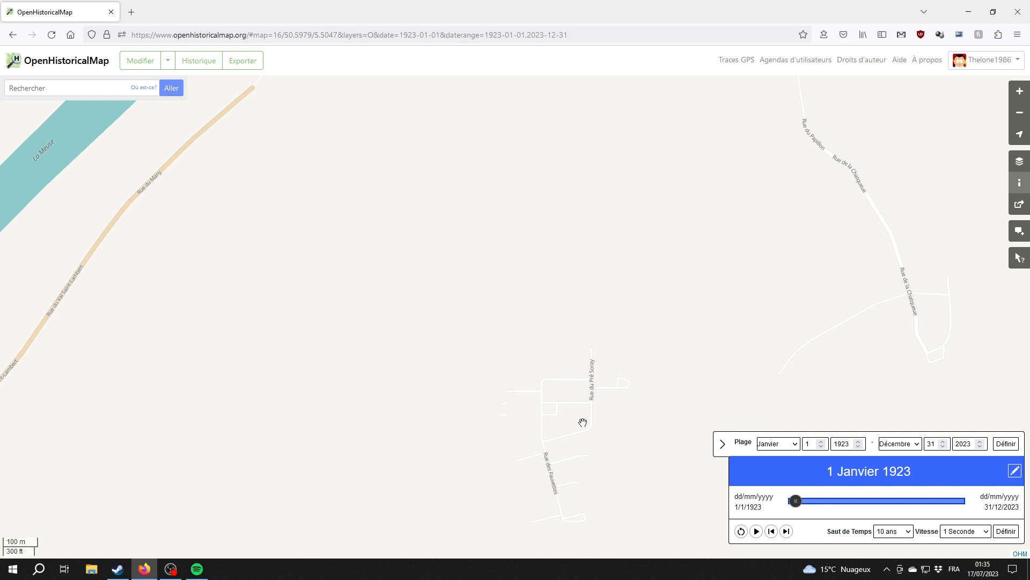
drag(592, 464, 593, 397)
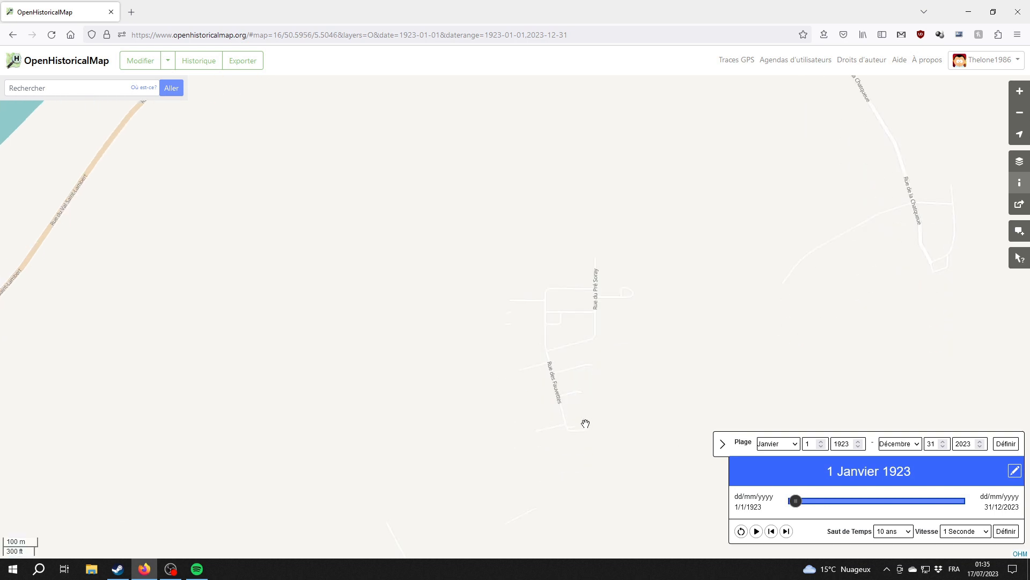
drag(584, 421, 604, 284)
drag(555, 381, 552, 262)
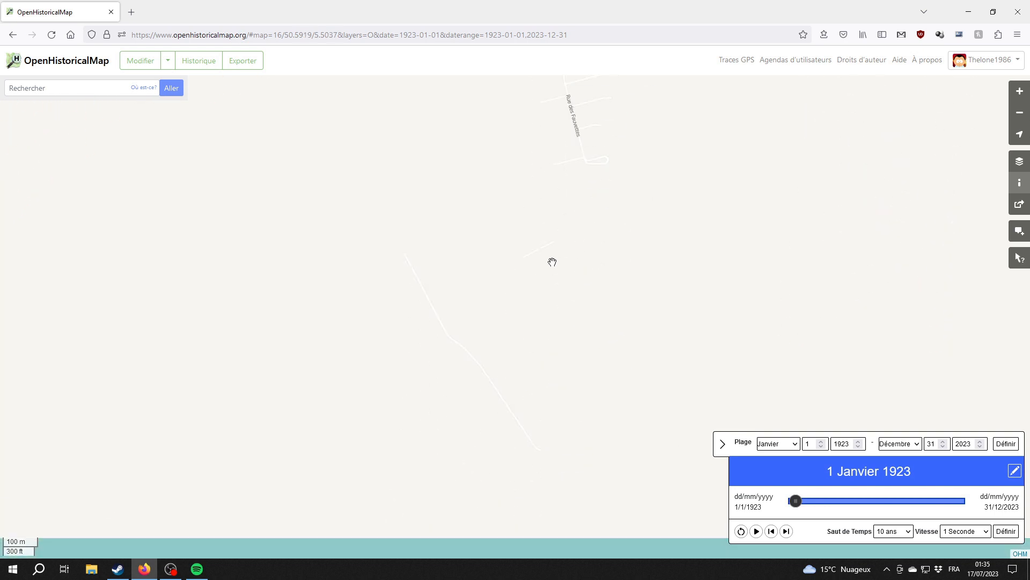
drag(572, 228, 488, 485)
scroll(483, 390, up, 1)
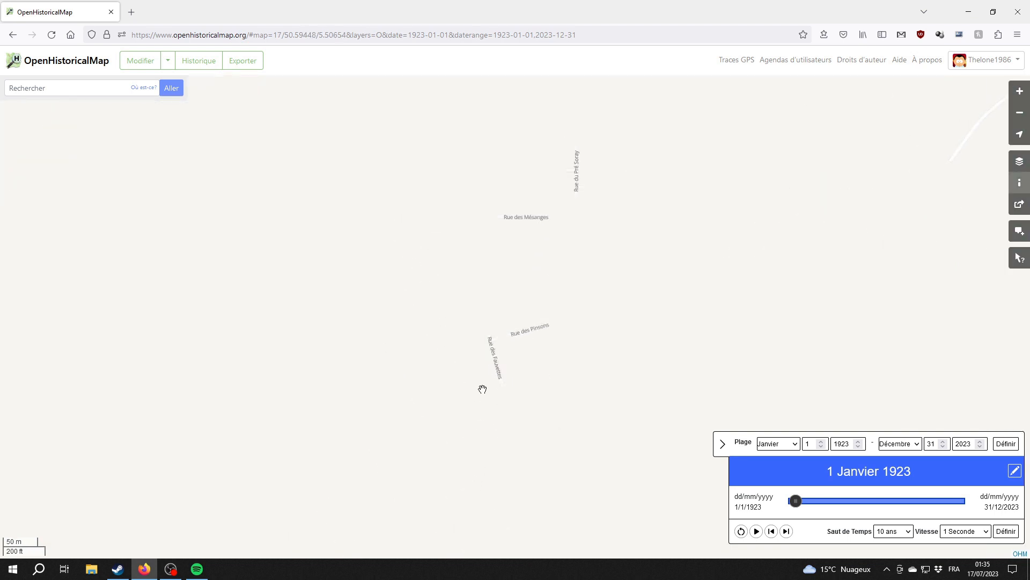
scroll(482, 388, down, 2)
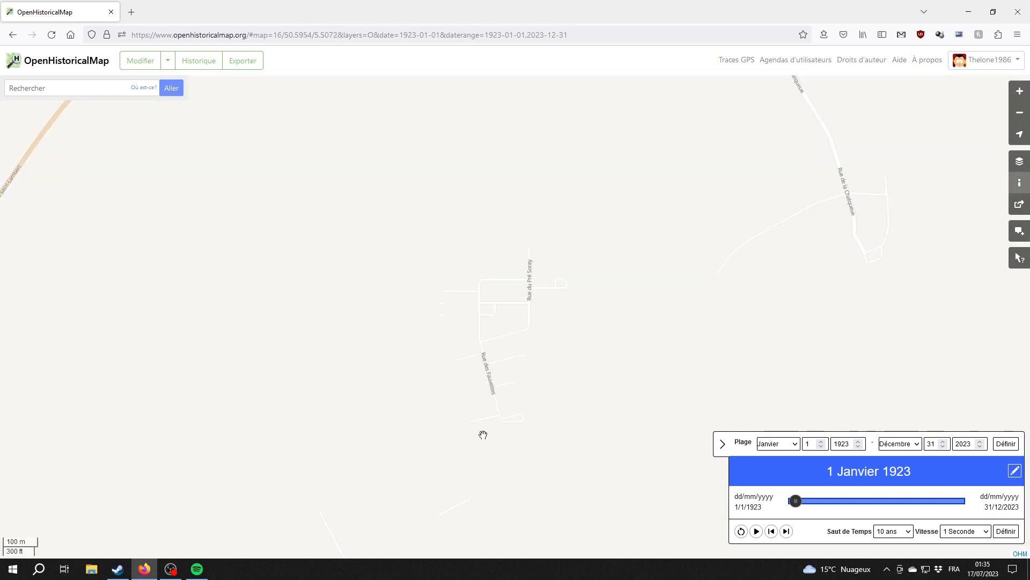
drag(483, 434, 539, 331)
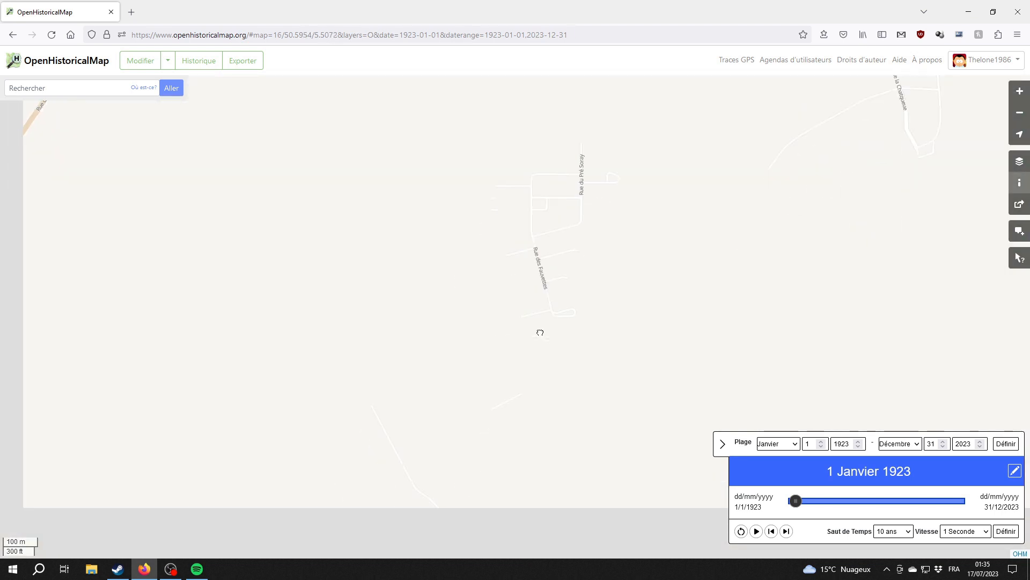
scroll(533, 370, down, 1)
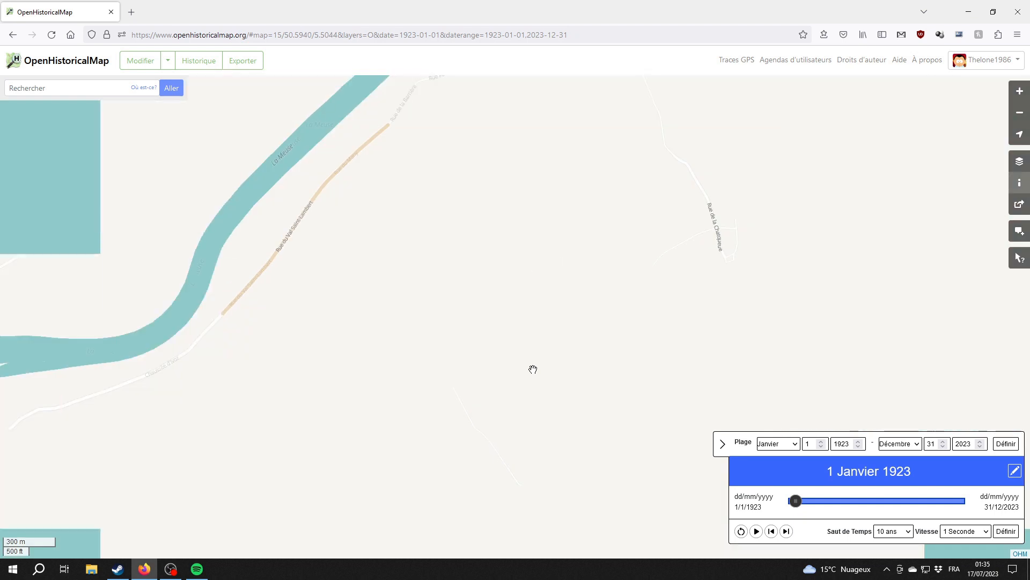
key(F5)
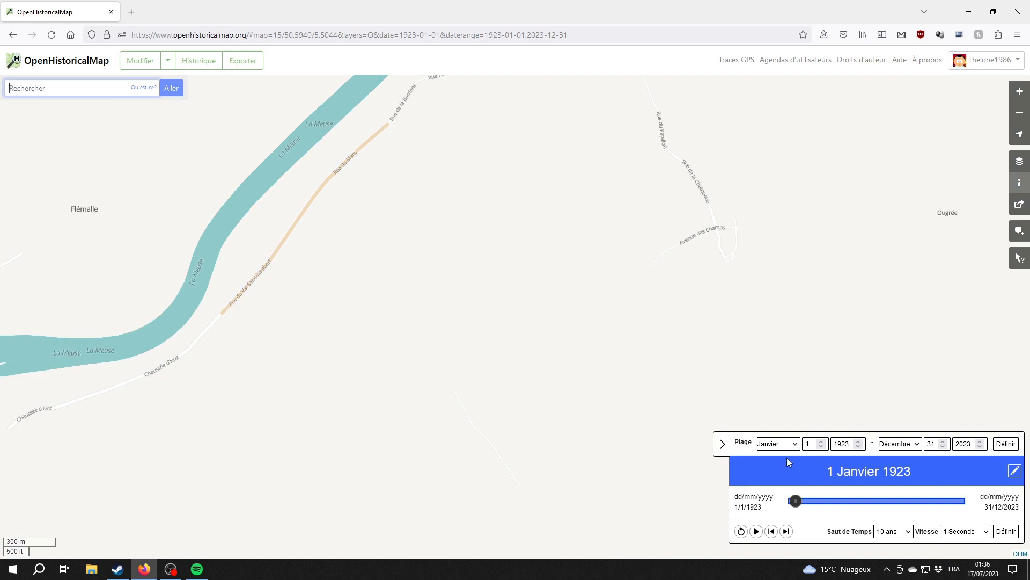
- Set the date range's start year to 1940 and move the timeline to 1 January 1940
drag(608, 437, 605, 446)
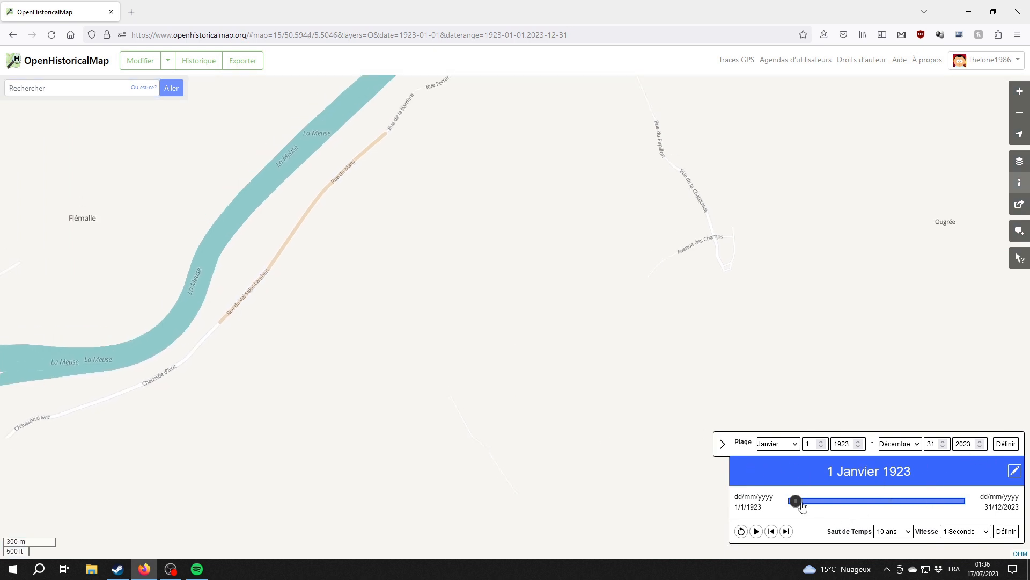
drag(796, 501, 796, 501)
click(846, 444)
text(19)
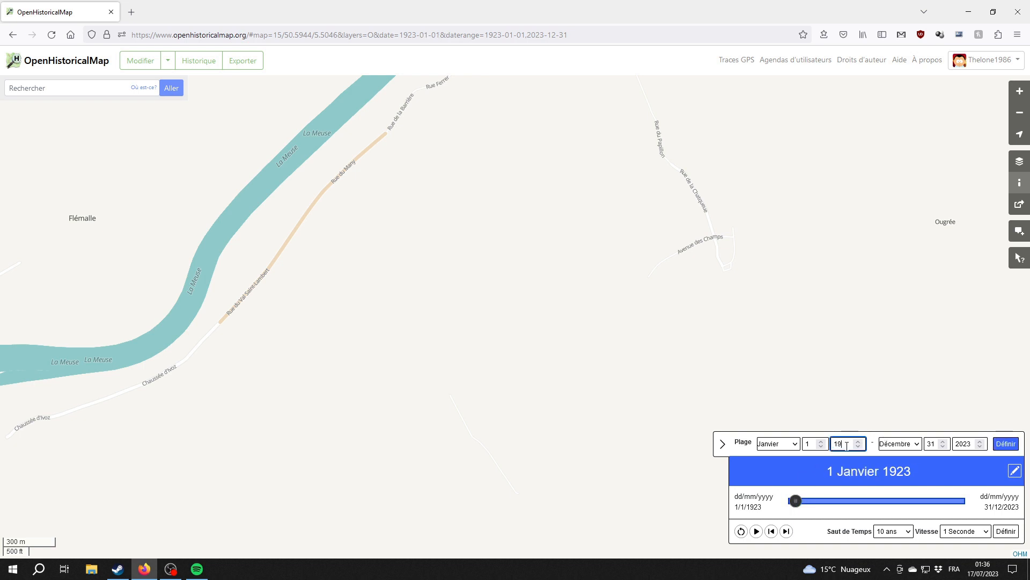
click(1002, 449)
drag(923, 503, 788, 502)
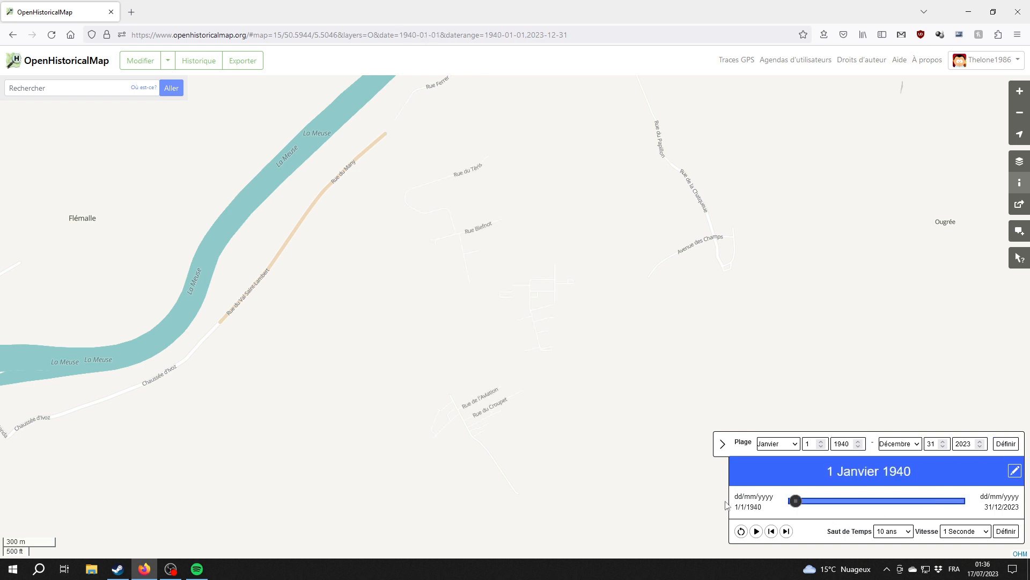
- Set the timeline's time jump to 1 year and start the animation from 1 January 1940 over the mapped streets
scroll(514, 370, up, 1)
drag(558, 294, 587, 407)
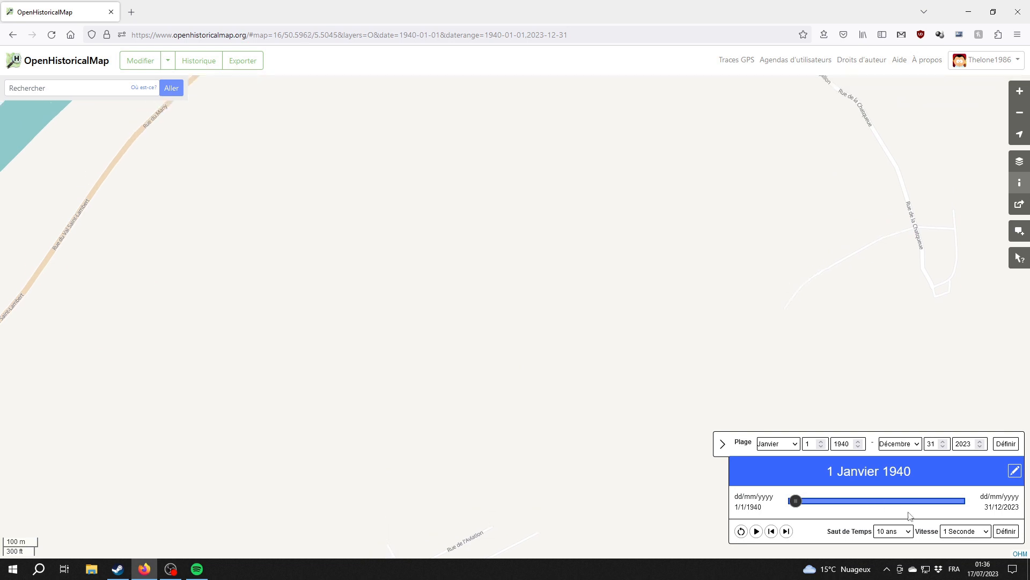
click(894, 531)
click(900, 489)
click(757, 531)
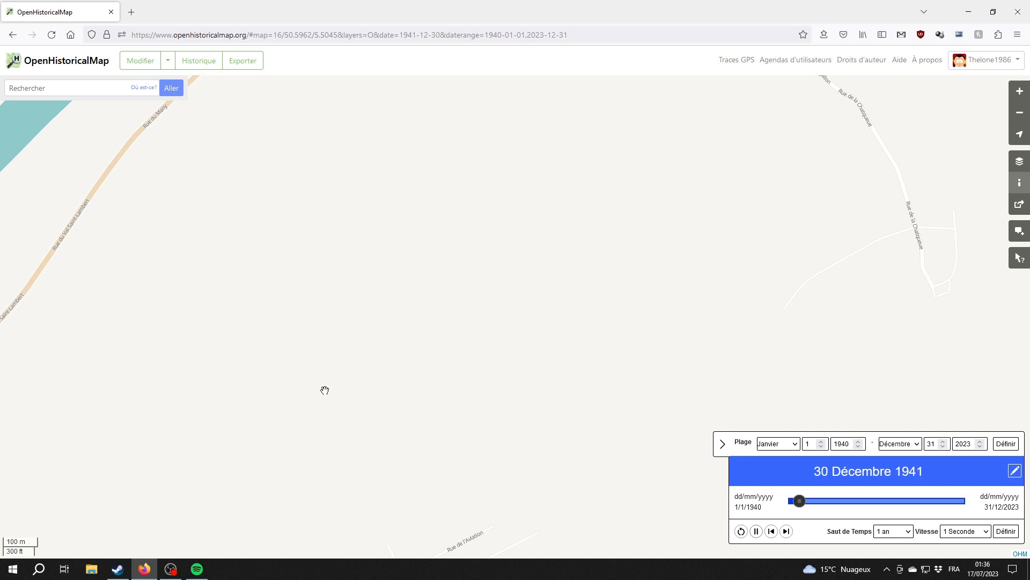
- Examine when the streets around Rue des Fauvettes, Rue de l'Aviation and Rue du Téris appear during the animation, and pause it in 1998
drag(472, 437, 462, 426)
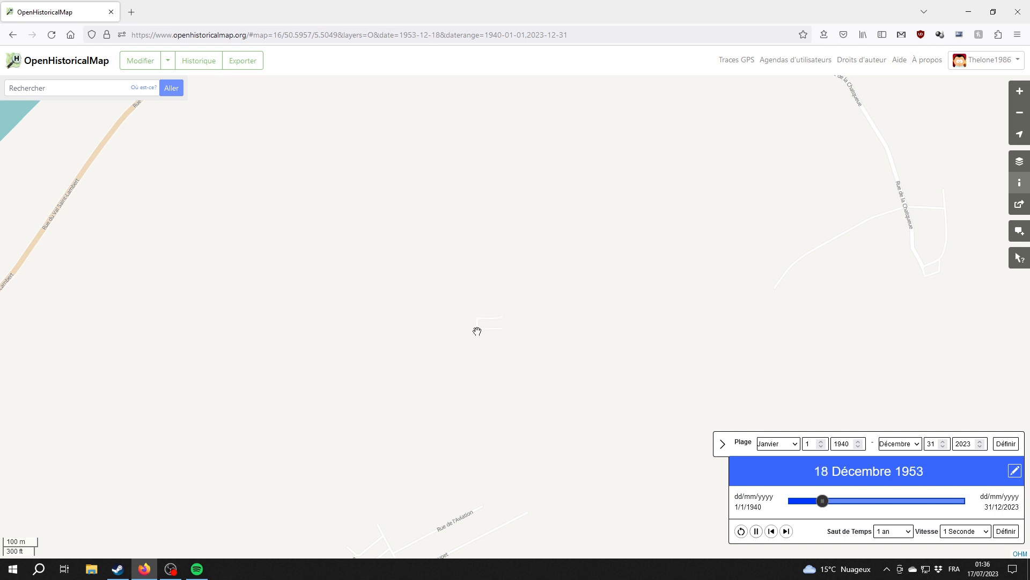
mouse_move(474, 332)
mouse_down()
mouse_move(497, 396)
mouse_move(462, 342)
mouse_up()
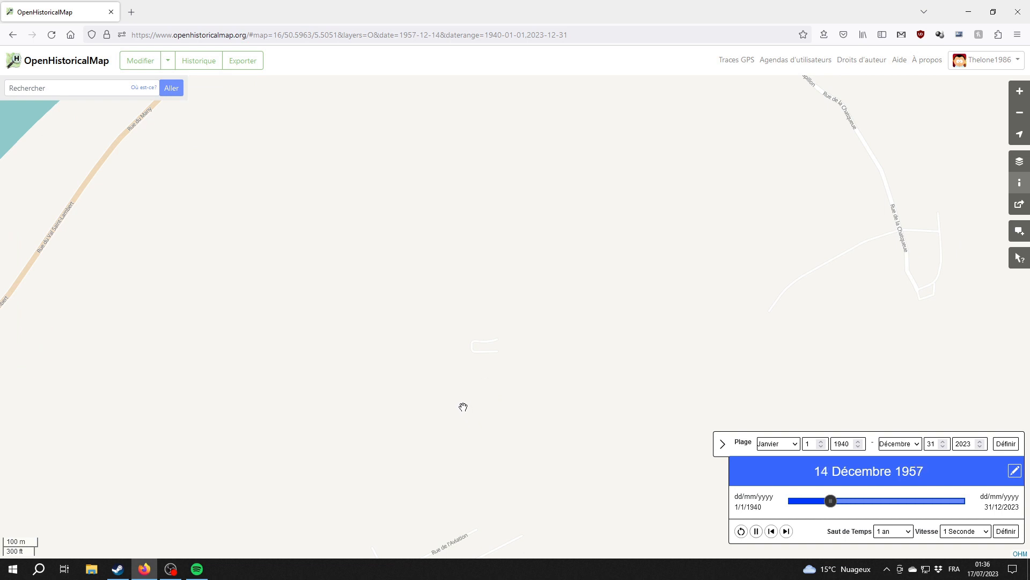
drag(463, 407, 474, 345)
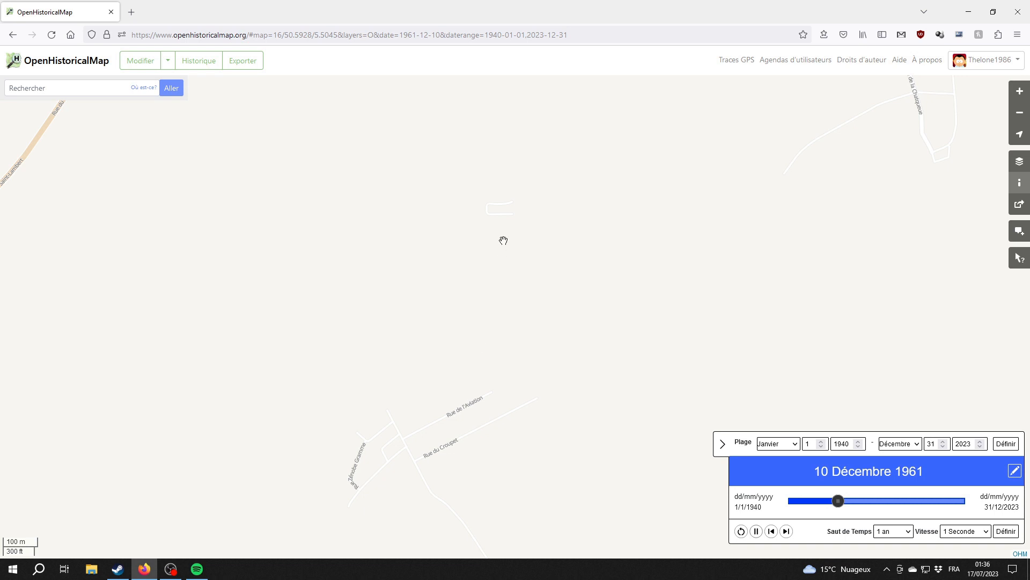
drag(498, 250, 486, 375)
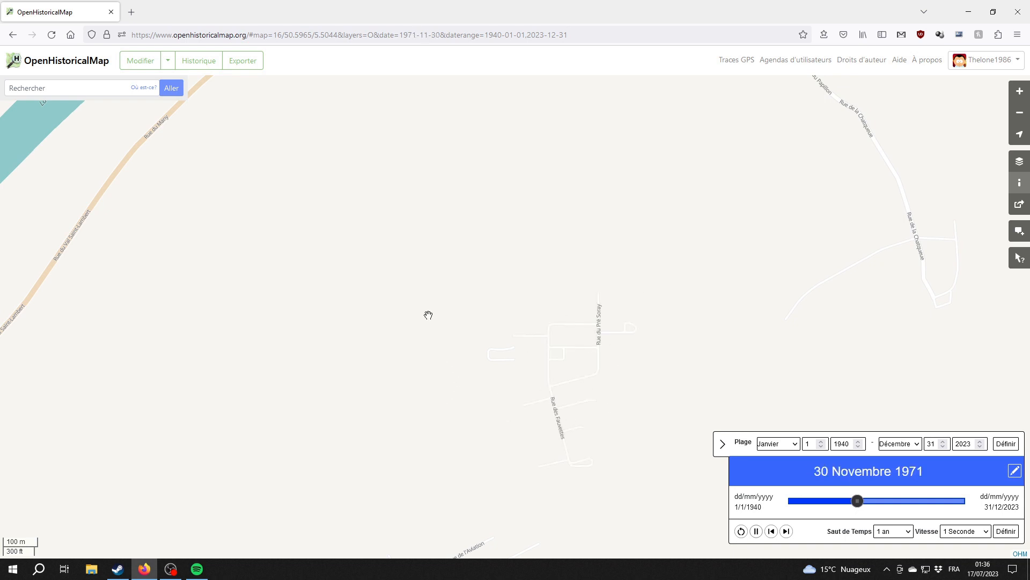
drag(428, 313, 467, 382)
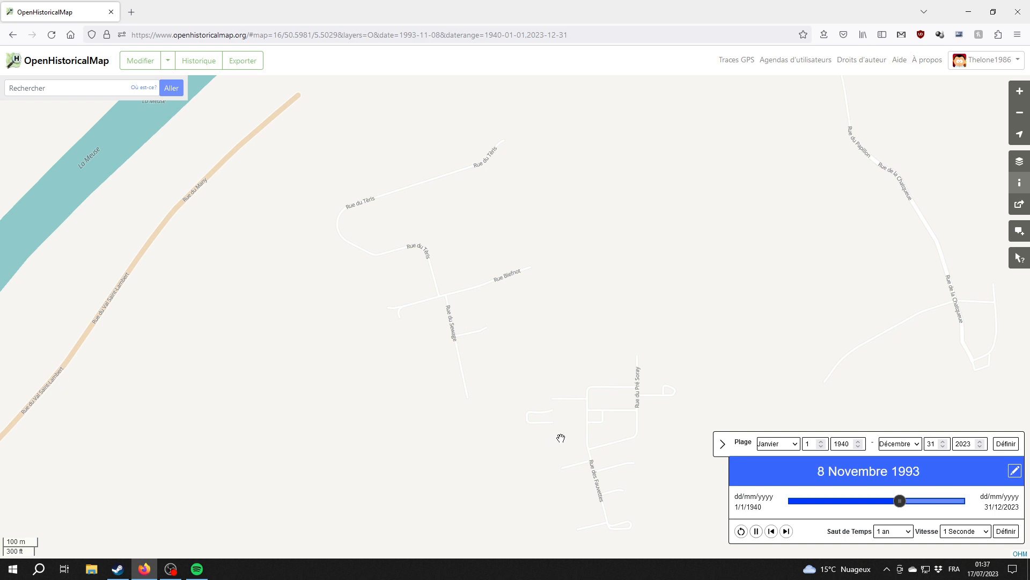
drag(558, 459, 552, 398)
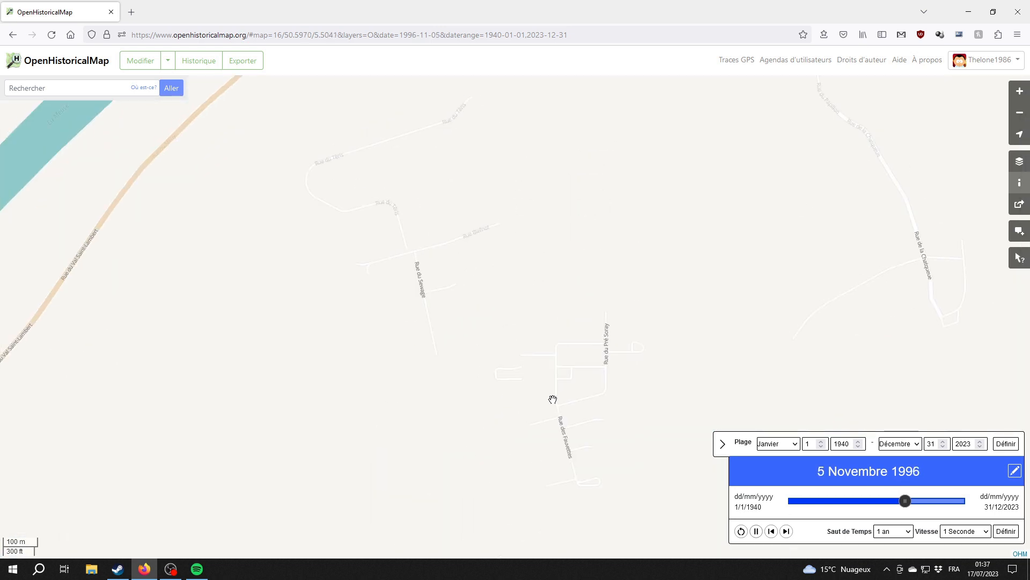
click(756, 532)
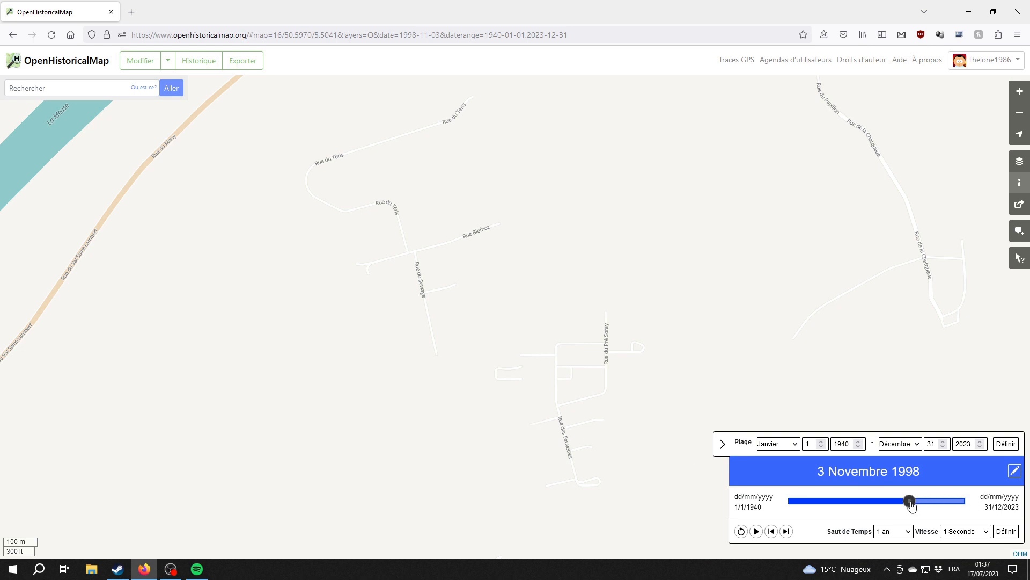
- Set the timeline to 31 December 2023 and check the streets from Rue du Croupet up to Rue du Téris
click(984, 506)
drag(488, 416, 522, 354)
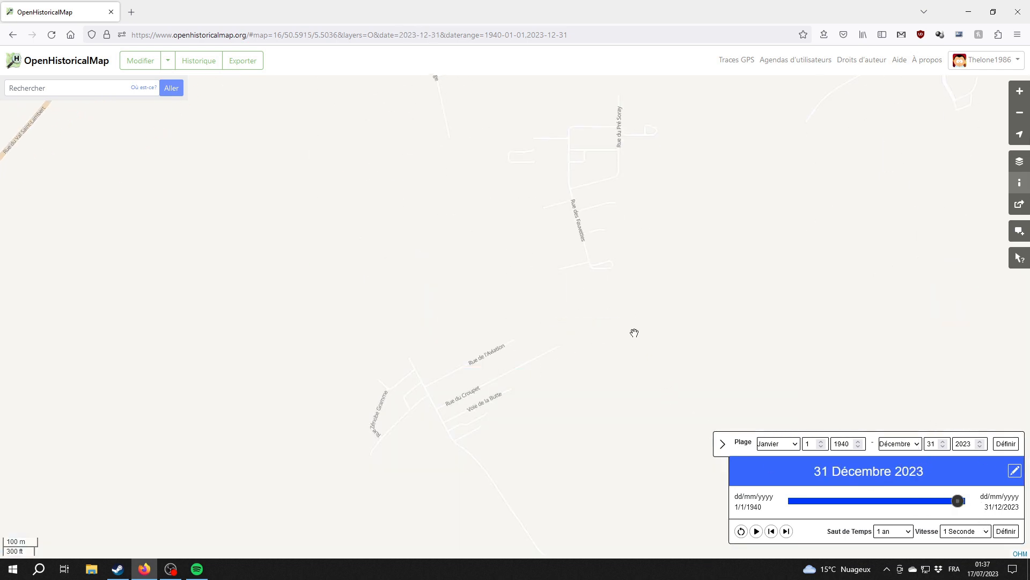
drag(568, 269, 573, 388)
drag(532, 259, 513, 348)
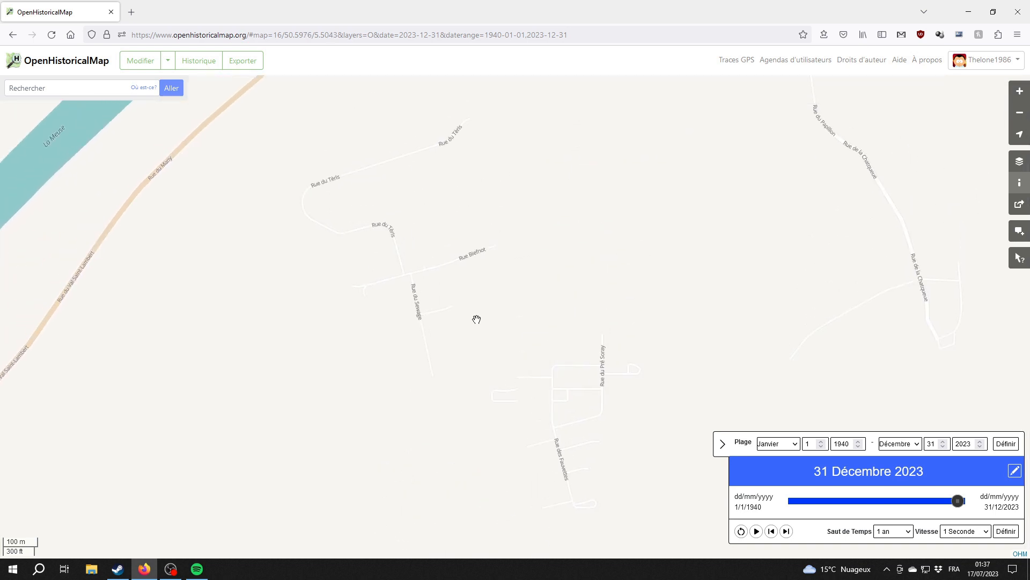